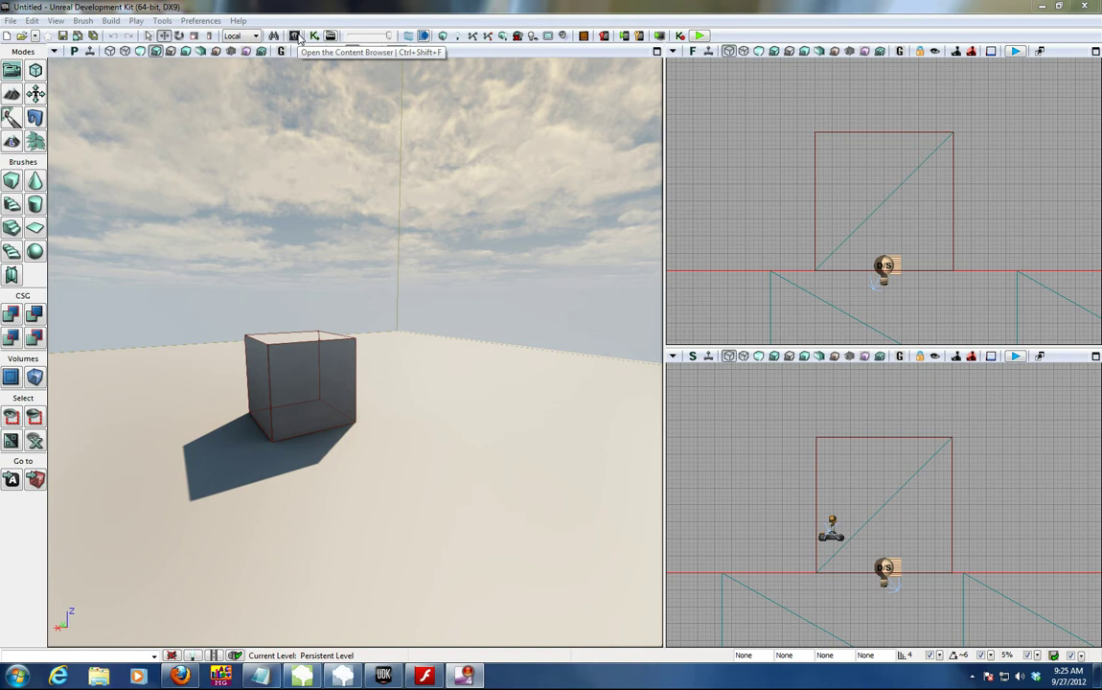
Open the Content Browser, filter assets by 'speedtree', and maximize it to list the 33 matches.
click(295, 36)
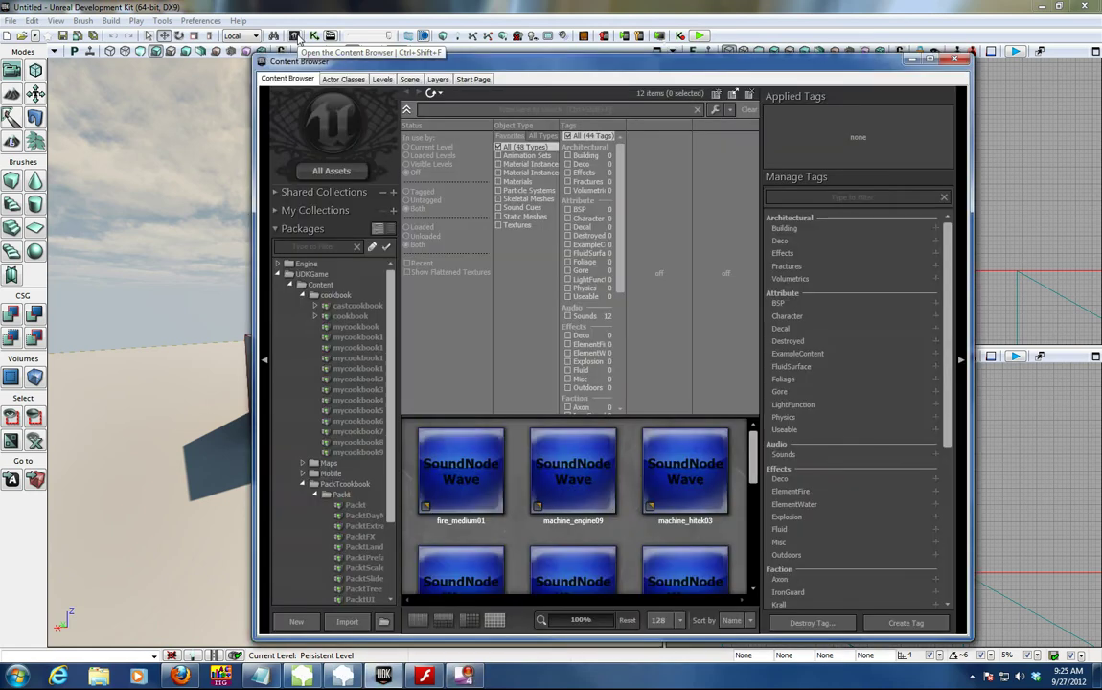
click(500, 110)
text(sp)
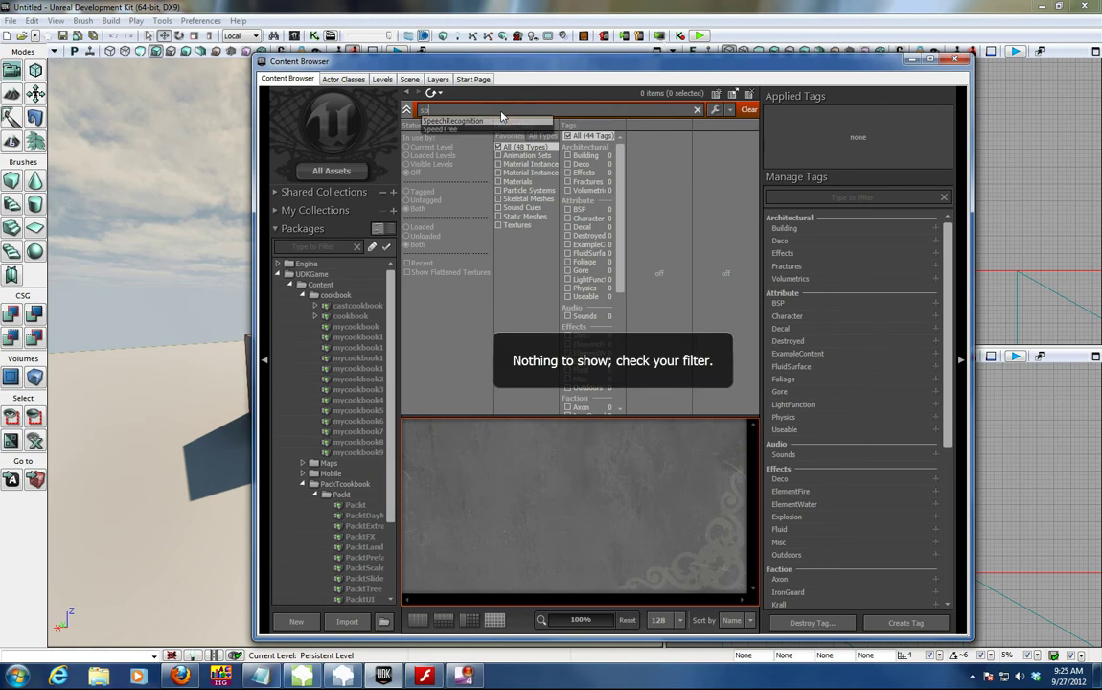
text(eedtree)
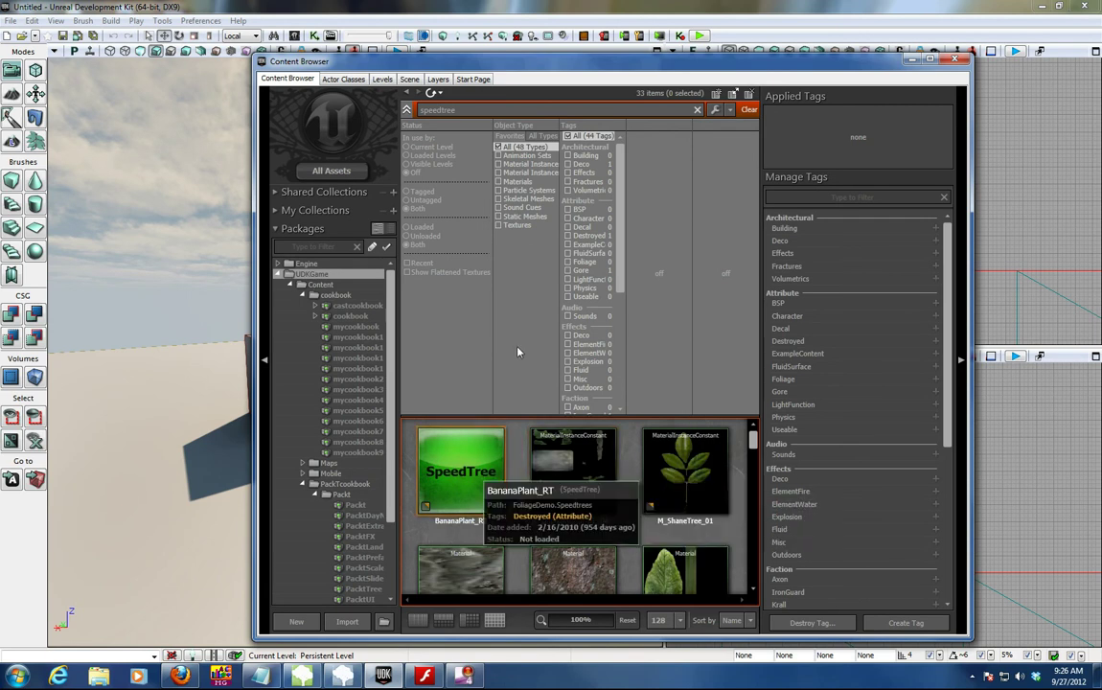
drag(574, 60, 671, 0)
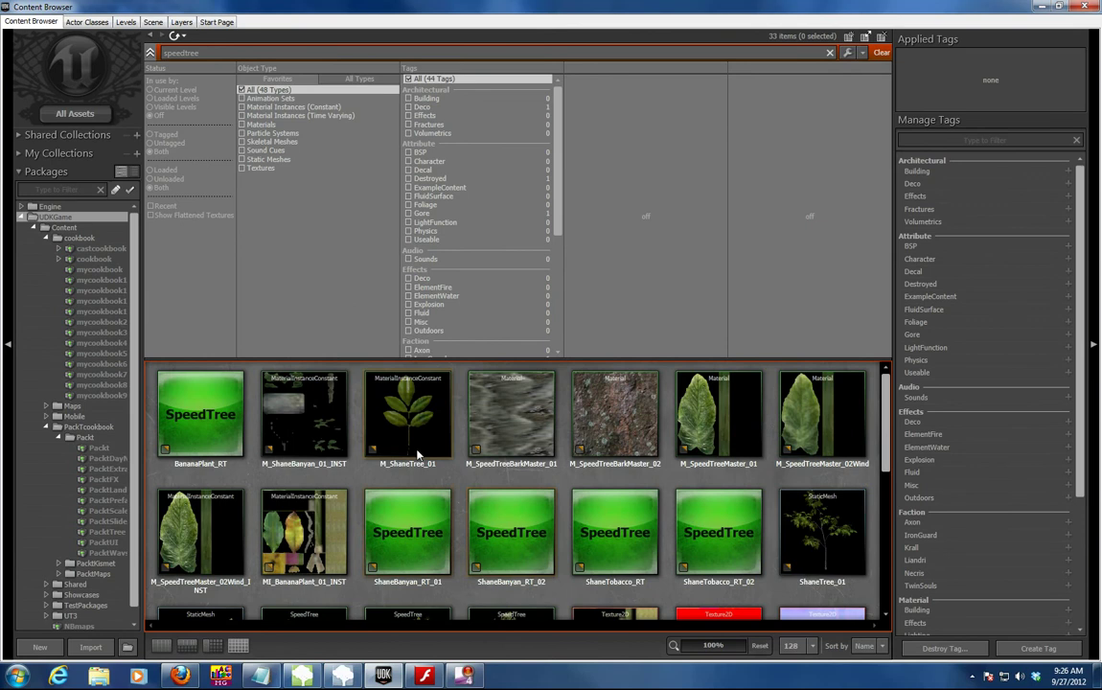
Restore the Content Browser to a window and scroll down to the ShaneTobacco_RT_02 asset.
click(1061, 8)
drag(766, 67, 837, 30)
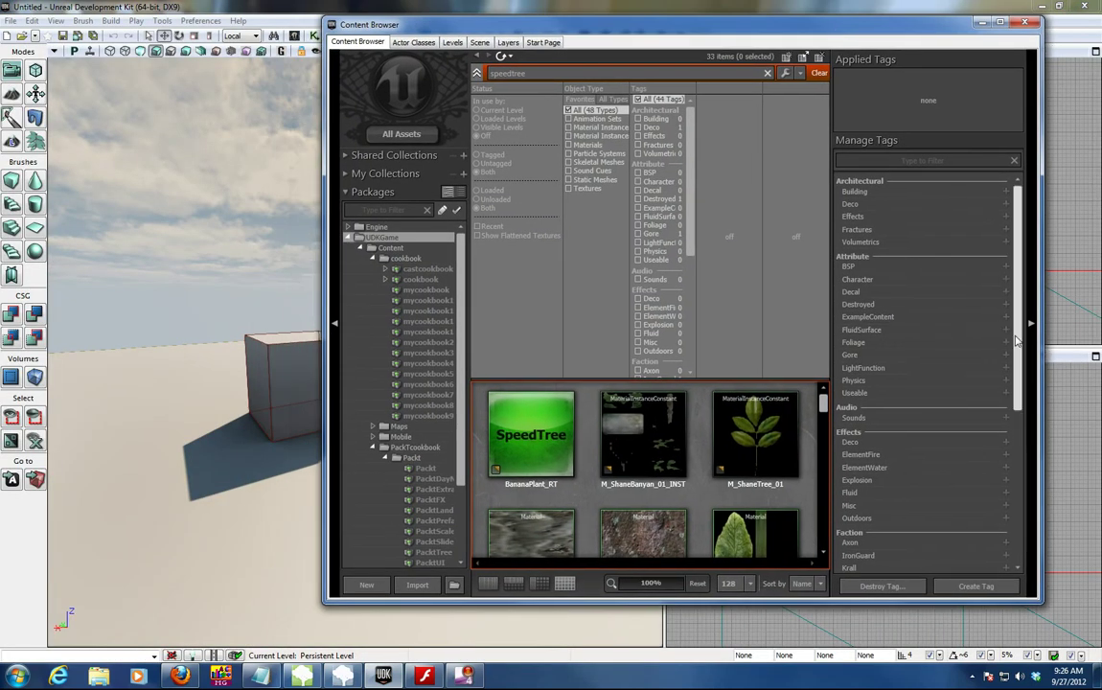
scroll(838, 431, down, 6)
drag(822, 403, 843, 460)
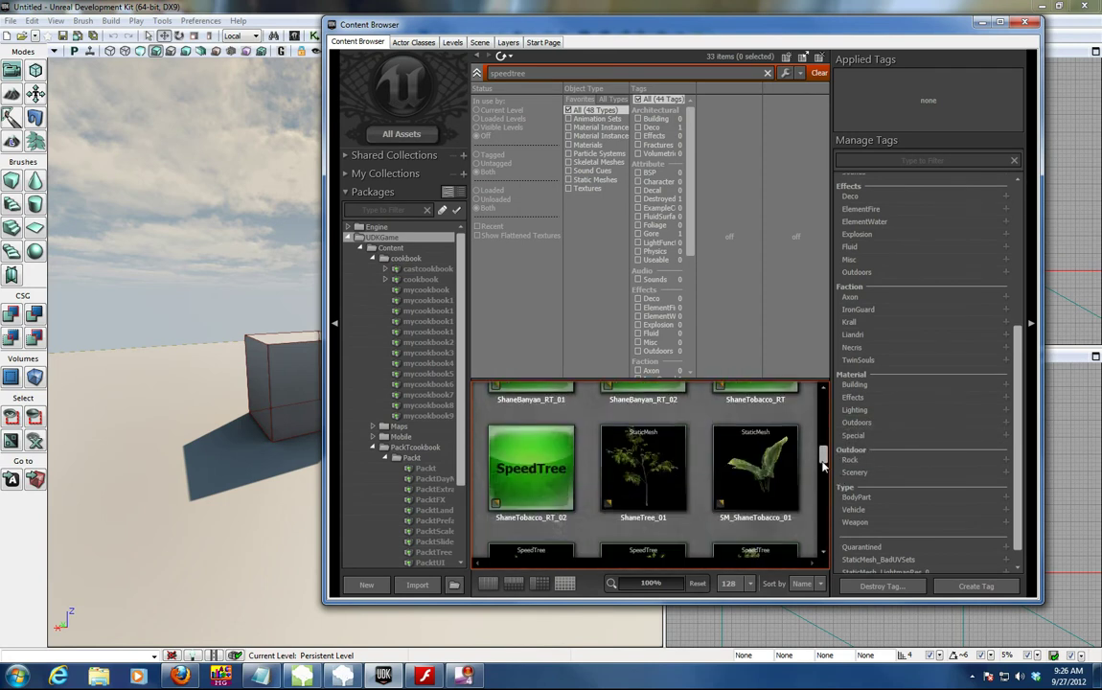
Place ShaneTobacco_RT_02 near the cube at draw scale 5 and move the browser aside.
click(532, 465)
drag(293, 527, 290, 518)
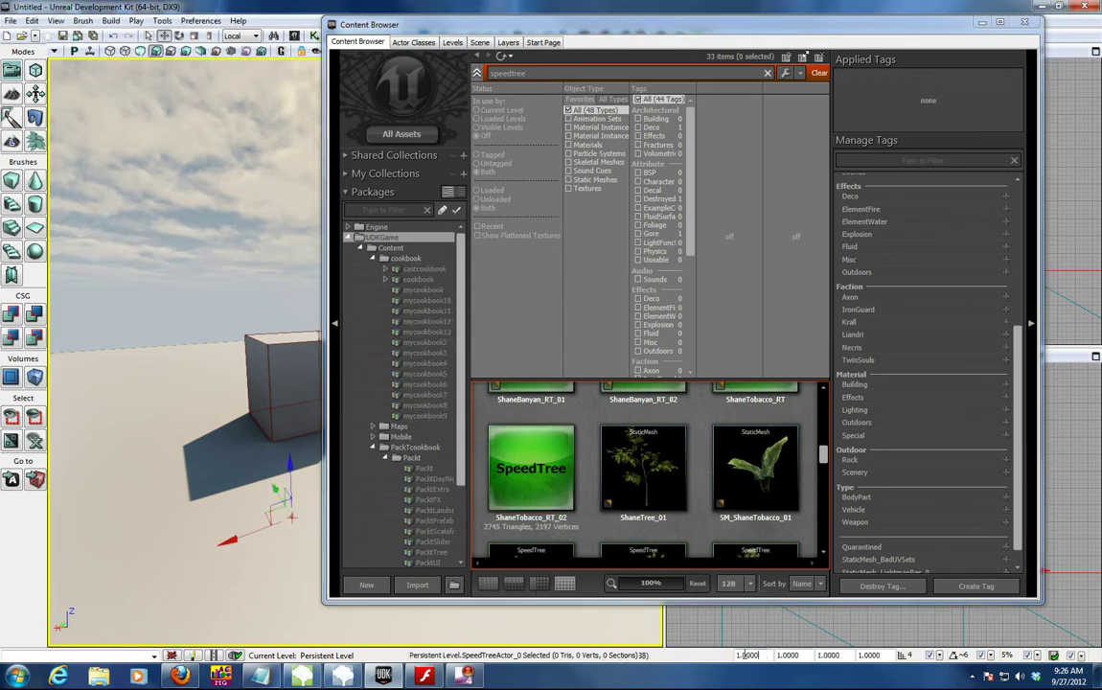
text(5)
key(Return)
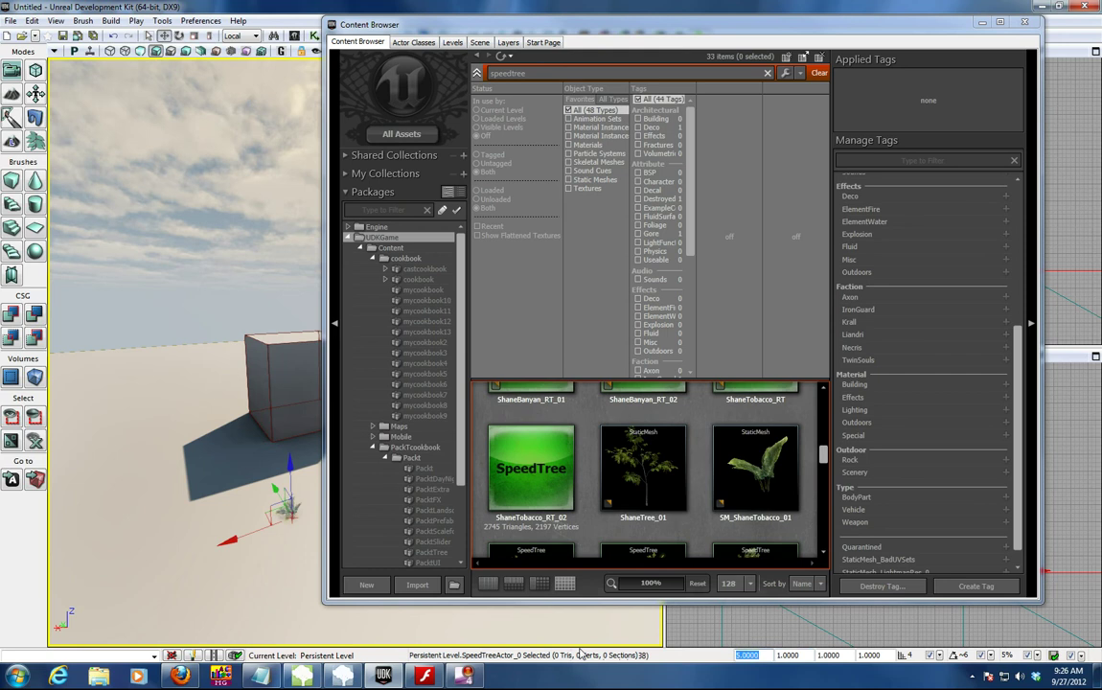
drag(909, 32, 974, 23)
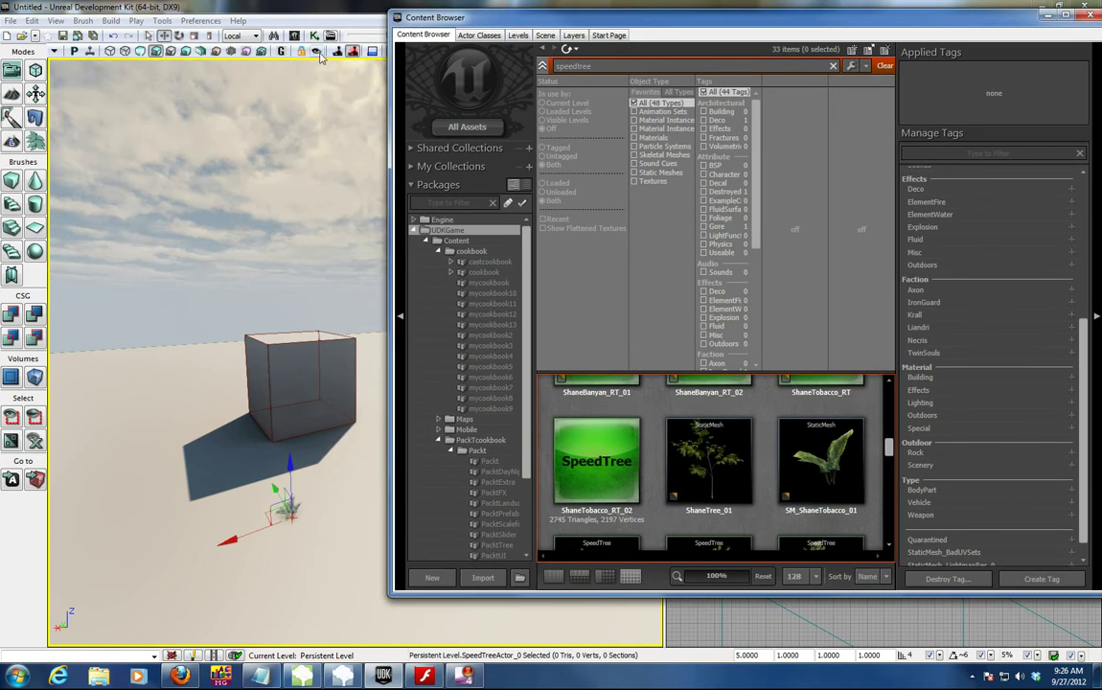
Jump to SpeedTreeActor_0 via Search for Actors and fly the camera close to the tobacco plant.
click(274, 35)
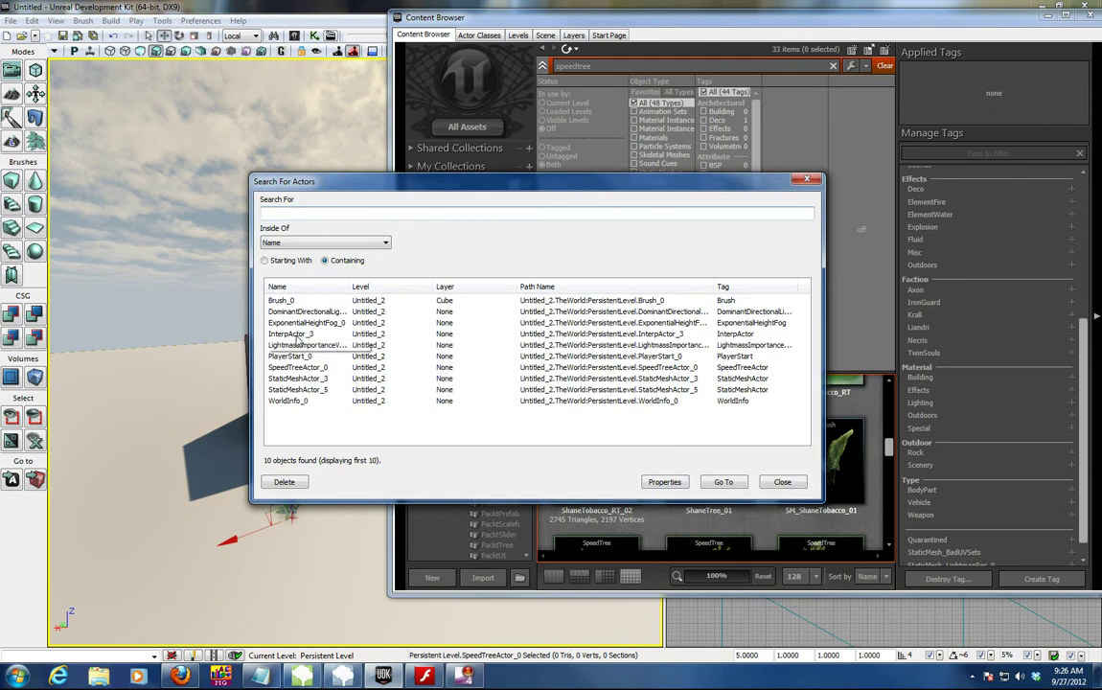
click(290, 370)
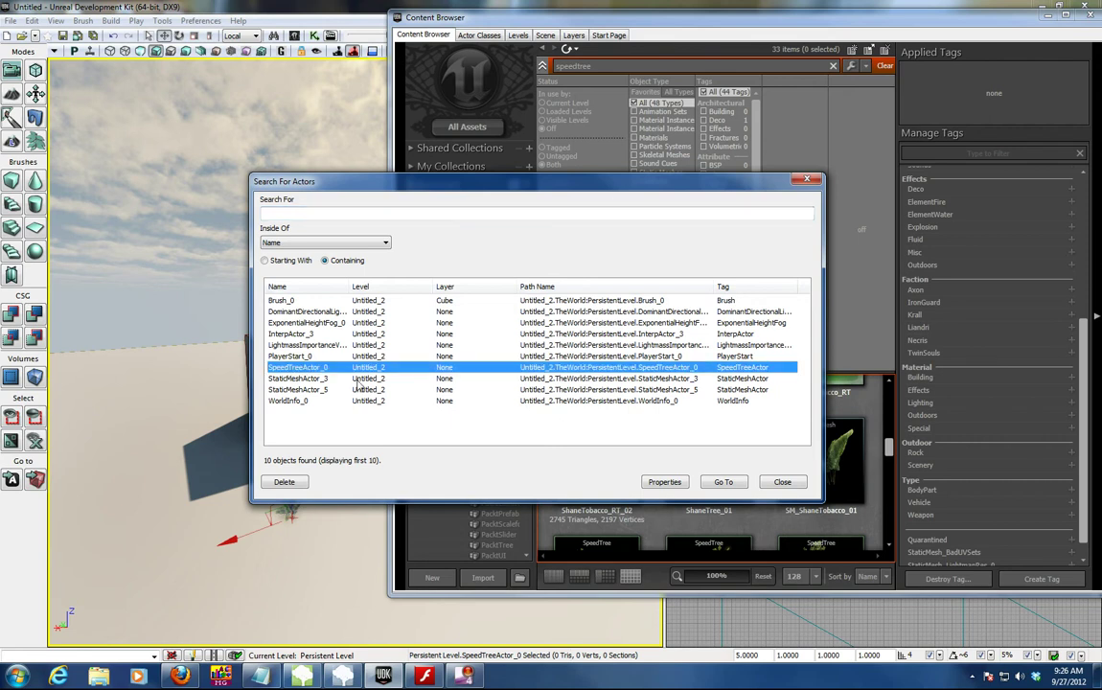
click(723, 482)
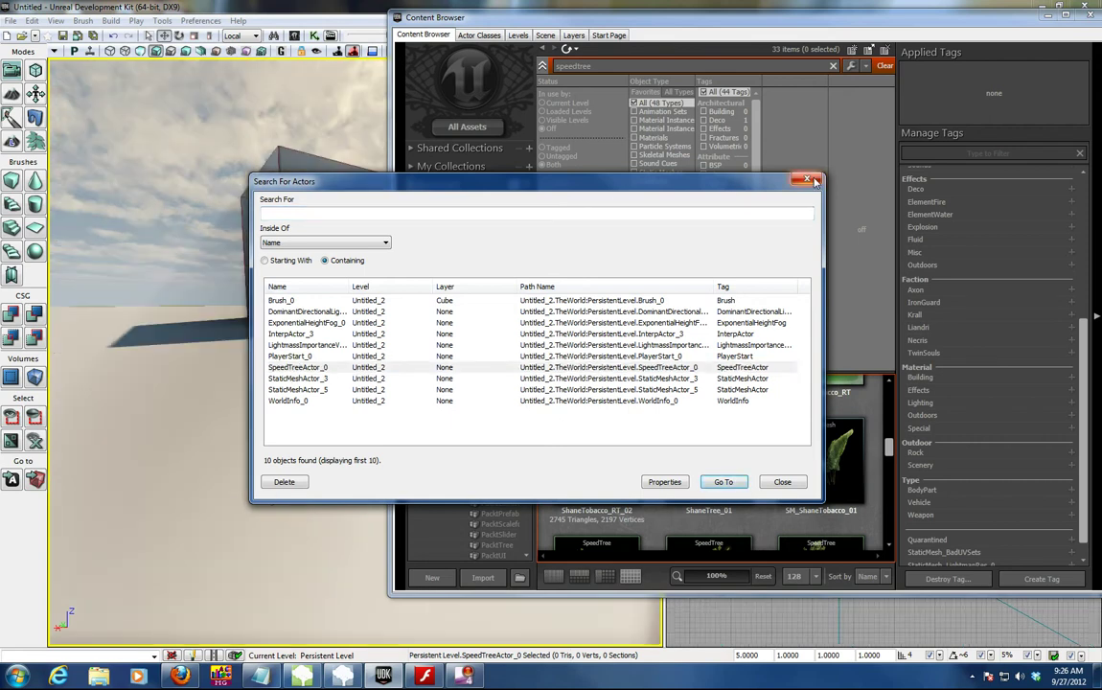
drag(364, 326, 317, 421)
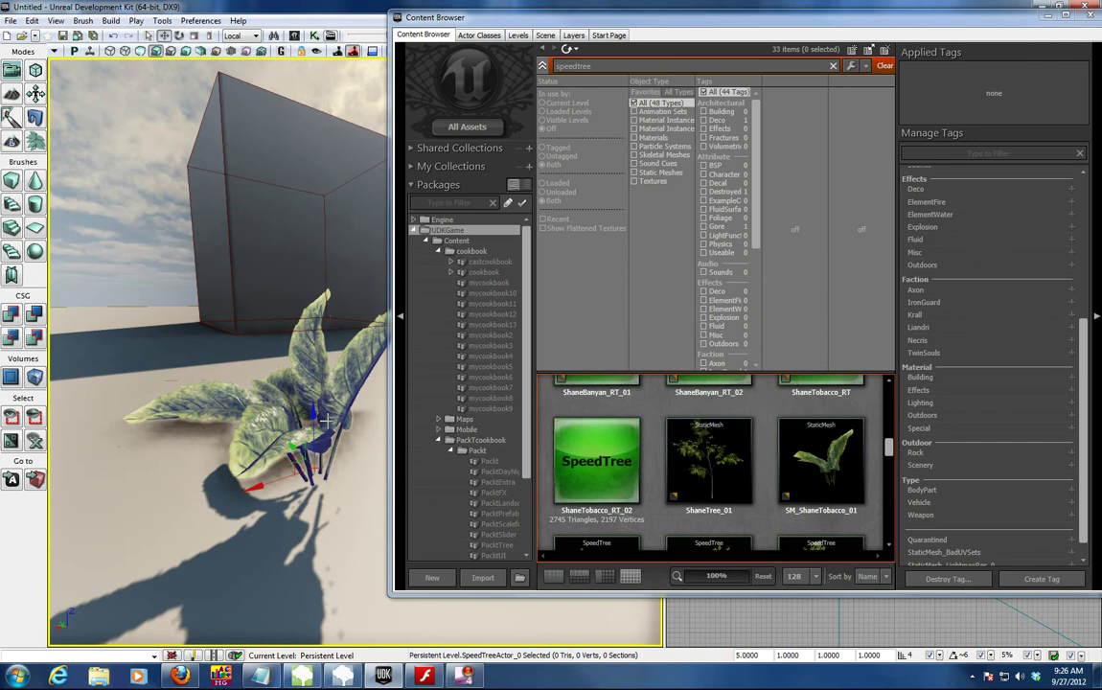
click(338, 356)
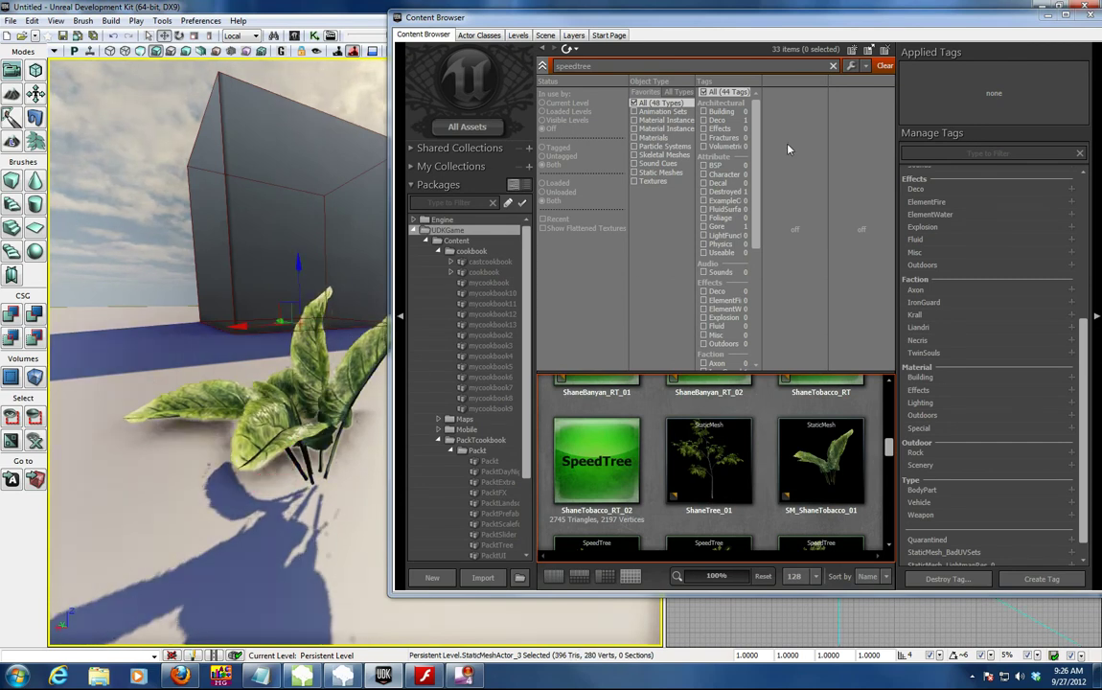
In SpeedTree Modeler, start opening a tree file from the C: drive.
click(303, 677)
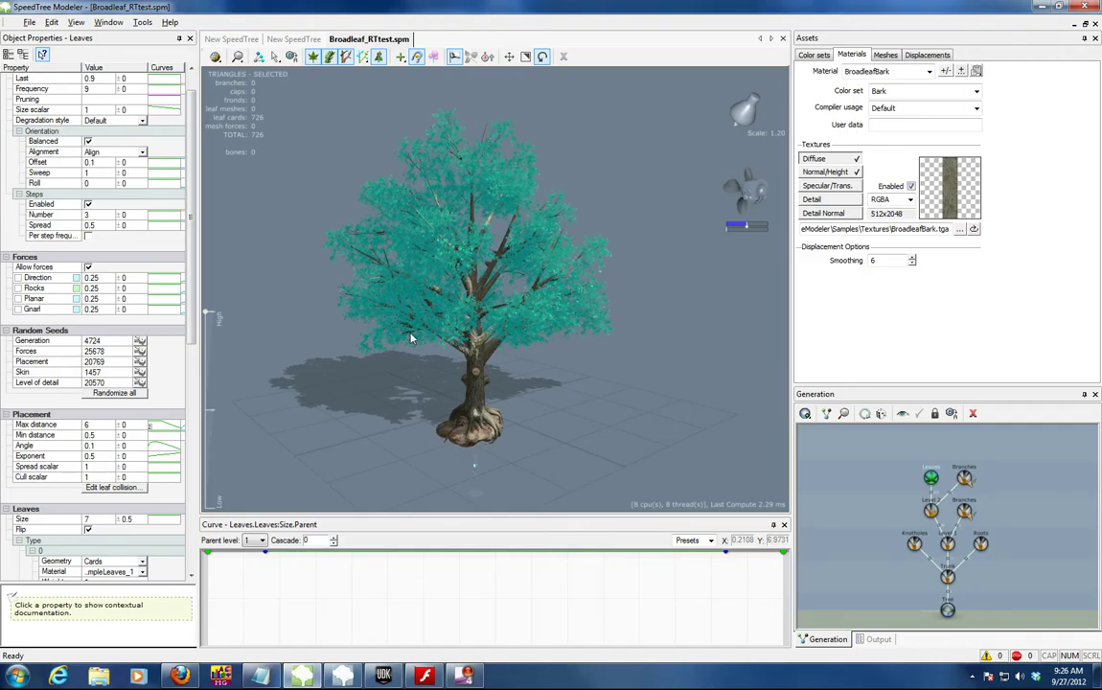
click(30, 22)
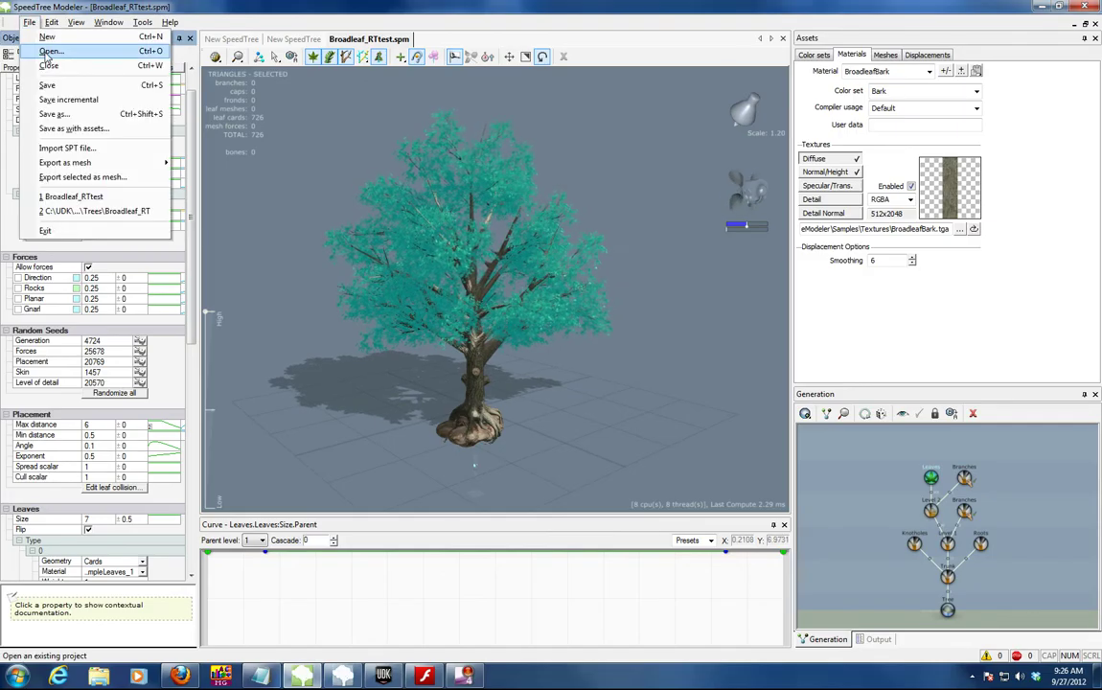
click(48, 40)
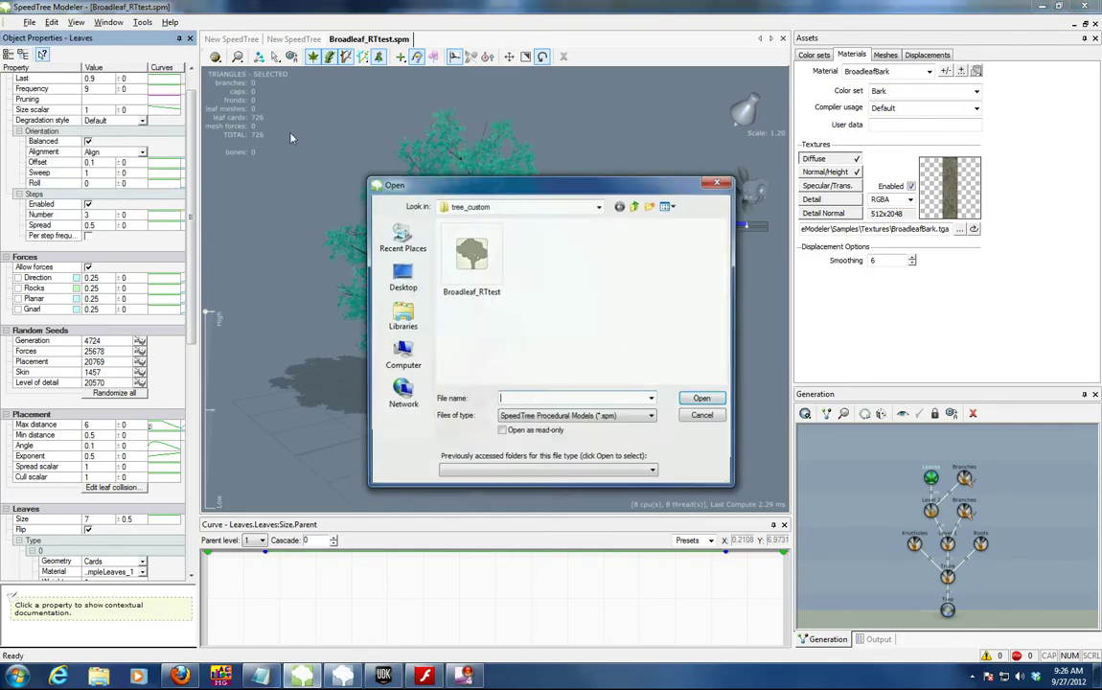
click(600, 207)
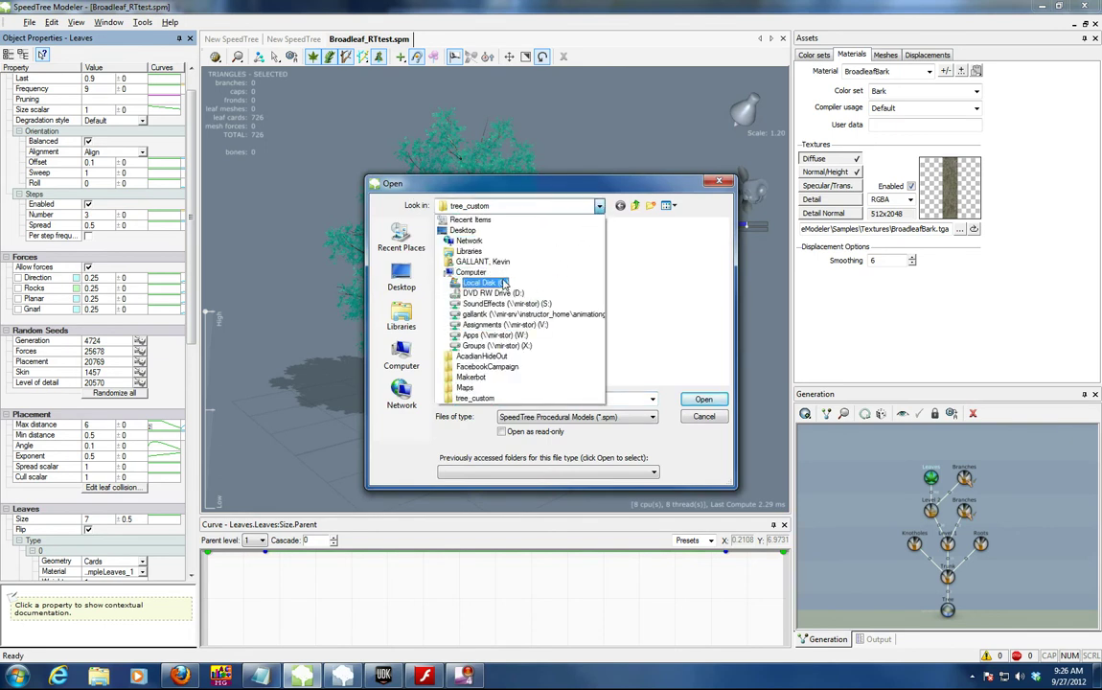
click(504, 285)
Browse to UDK\UDK-2011-09\Binaries\SpeedTreeModeler\Samples\Trees and open Conifer_RT.
scroll(726, 290, down, 2)
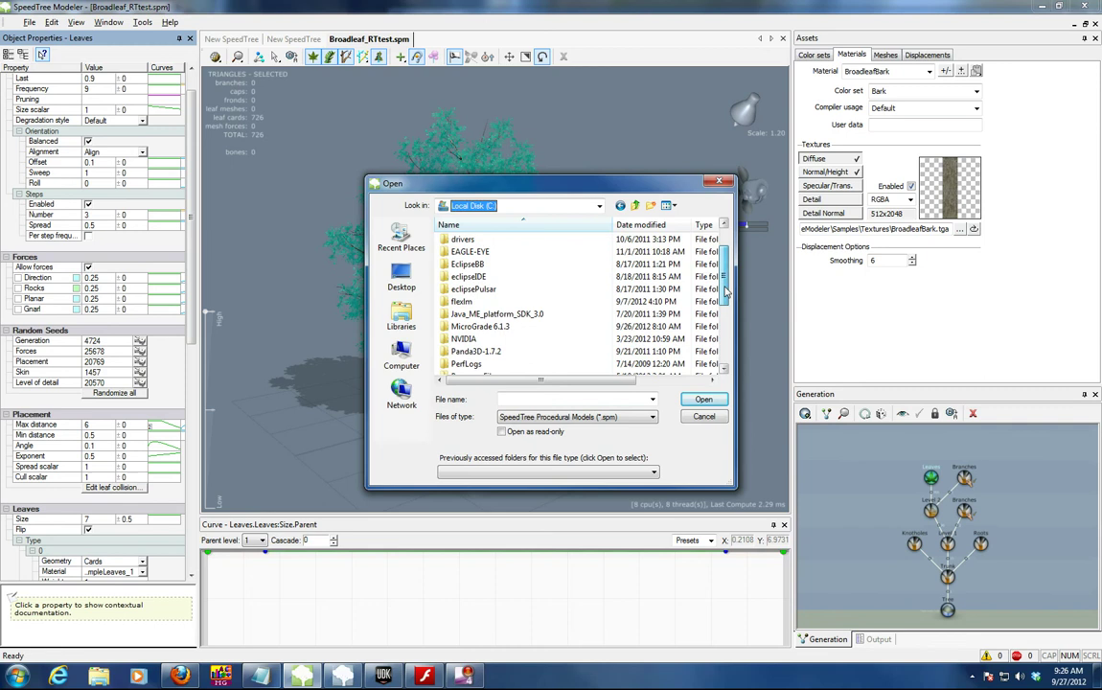
scroll(725, 291, down, 4)
double_click(473, 319)
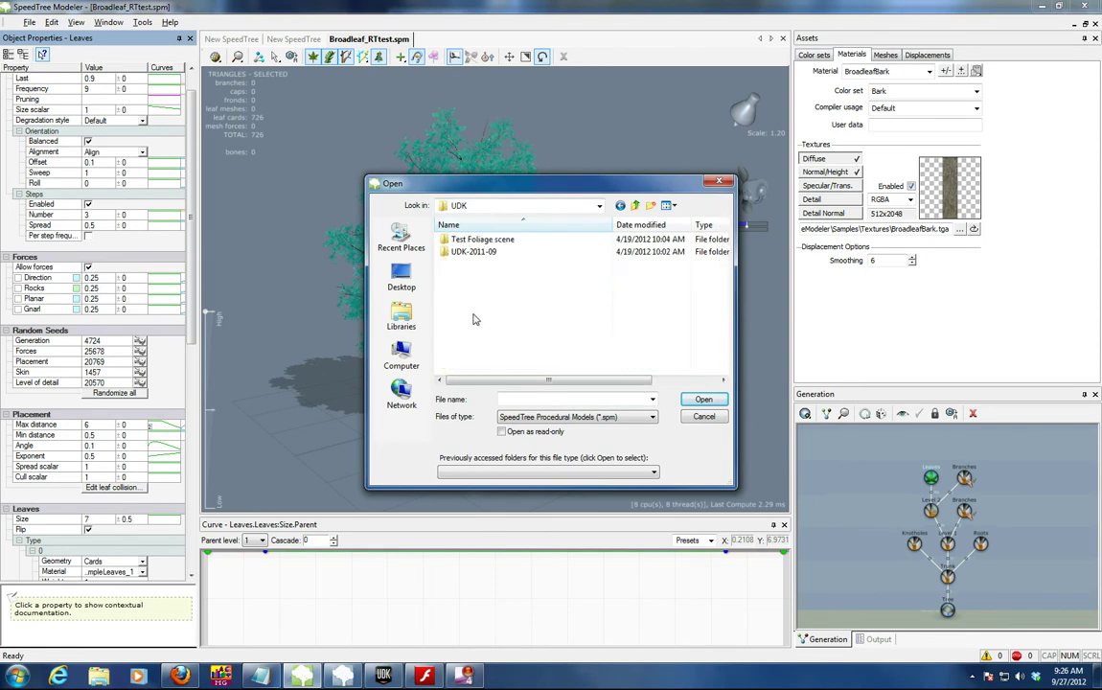
double_click(473, 251)
double_click(466, 240)
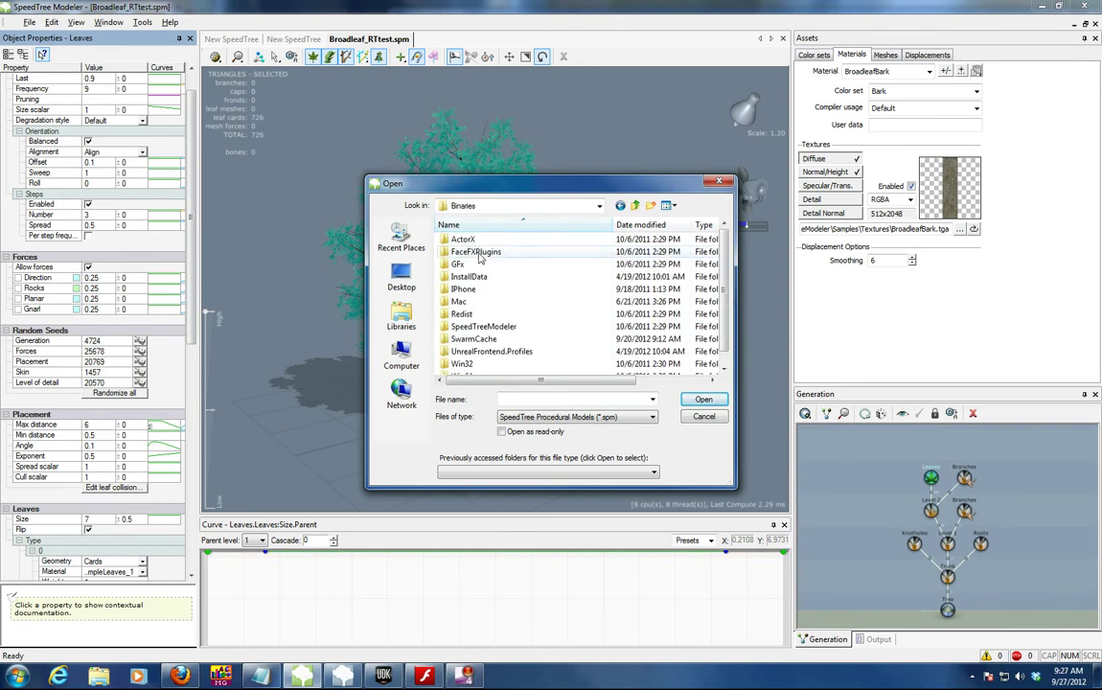
scroll(496, 329, down, 1)
double_click(484, 314)
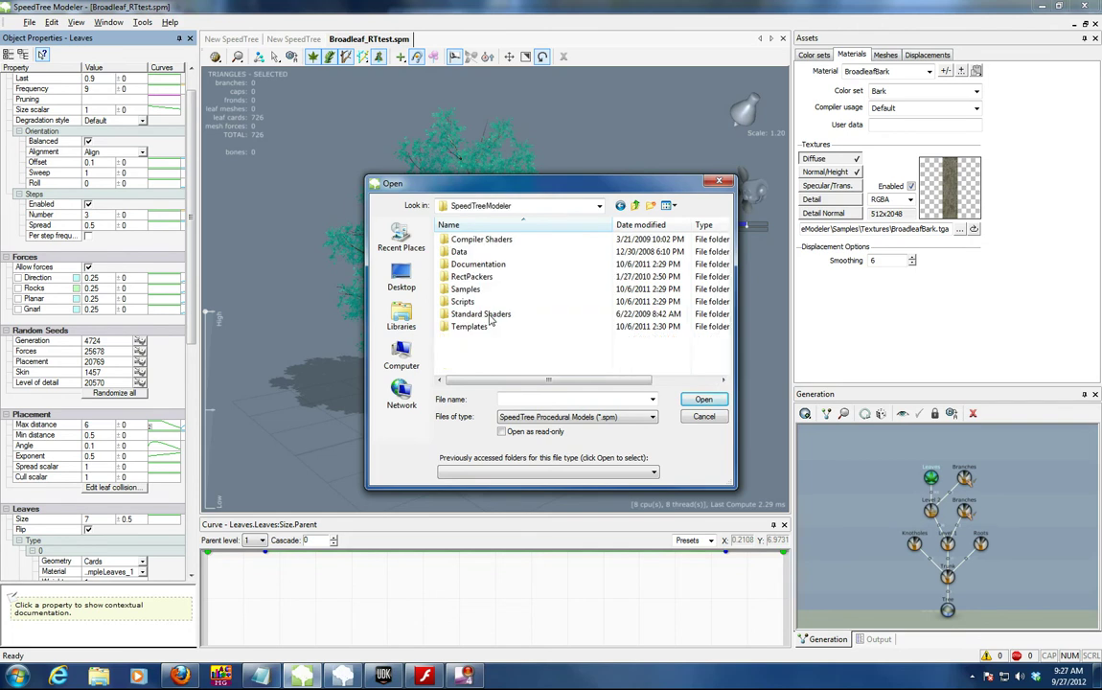
double_click(470, 265)
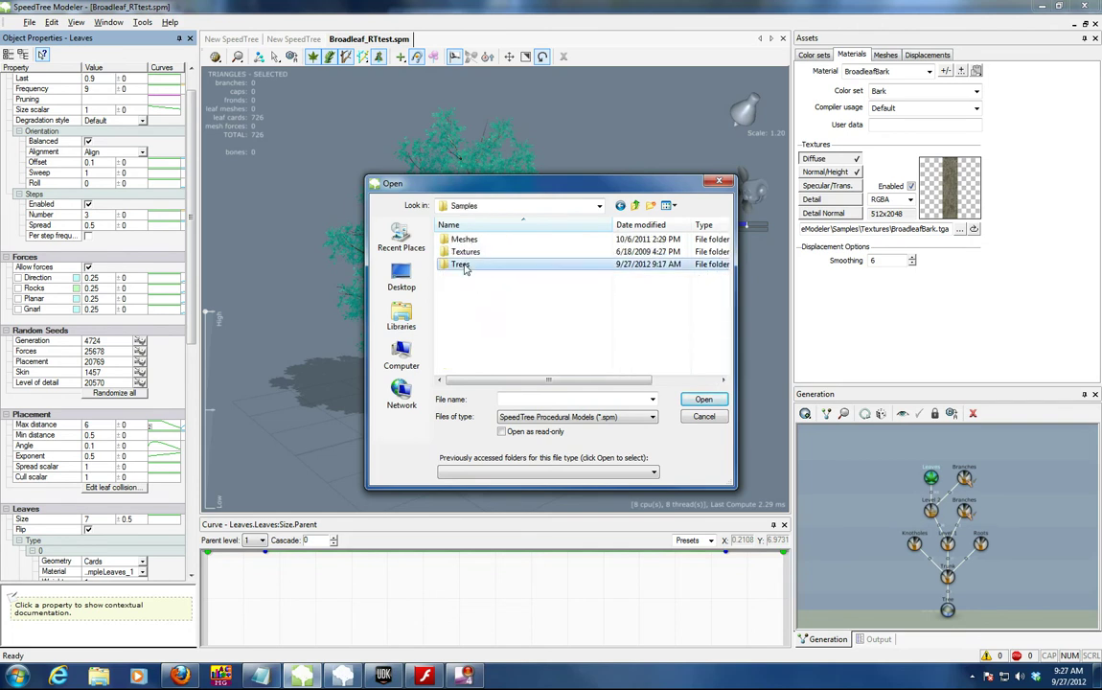
double_click(463, 264)
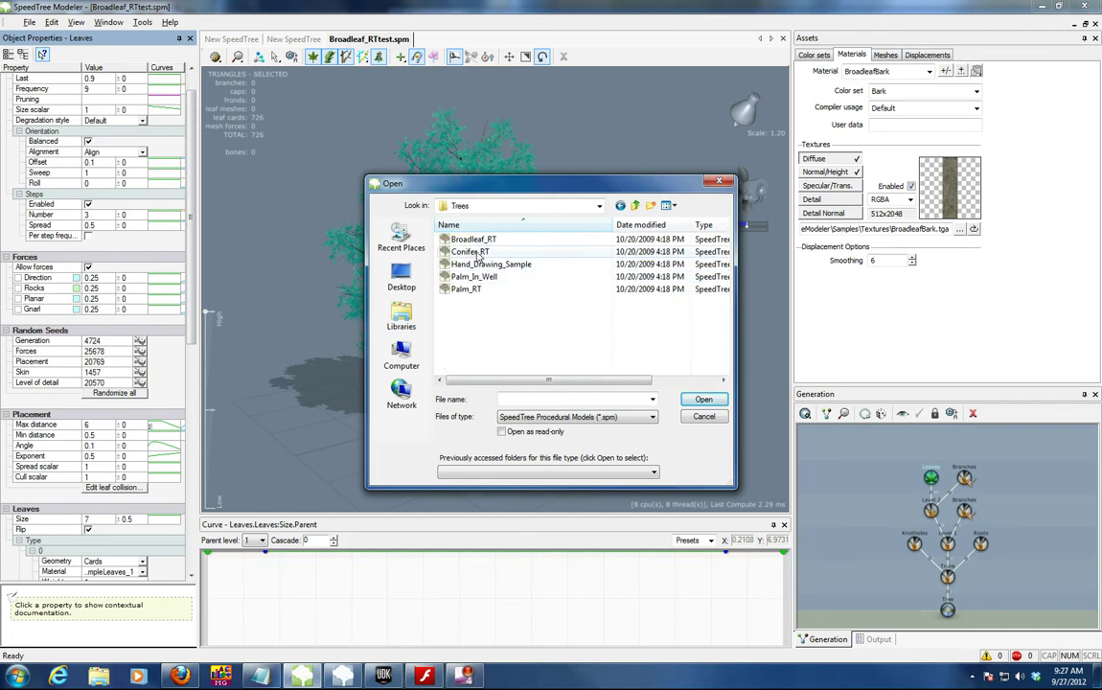
double_click(469, 251)
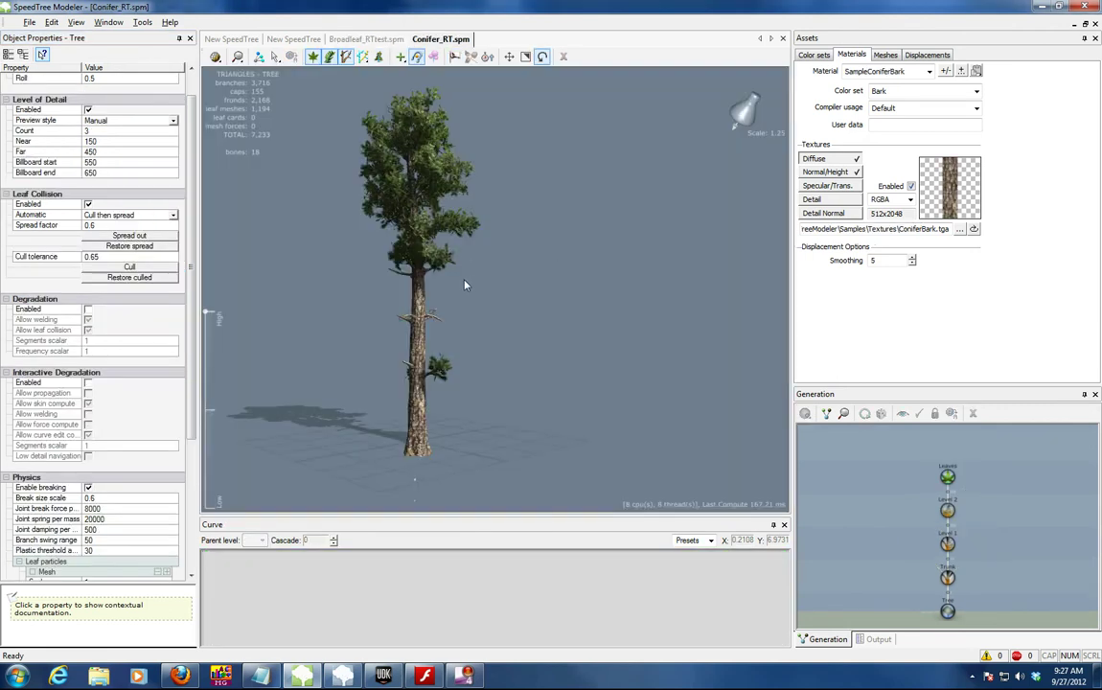
drag(464, 285, 398, 298)
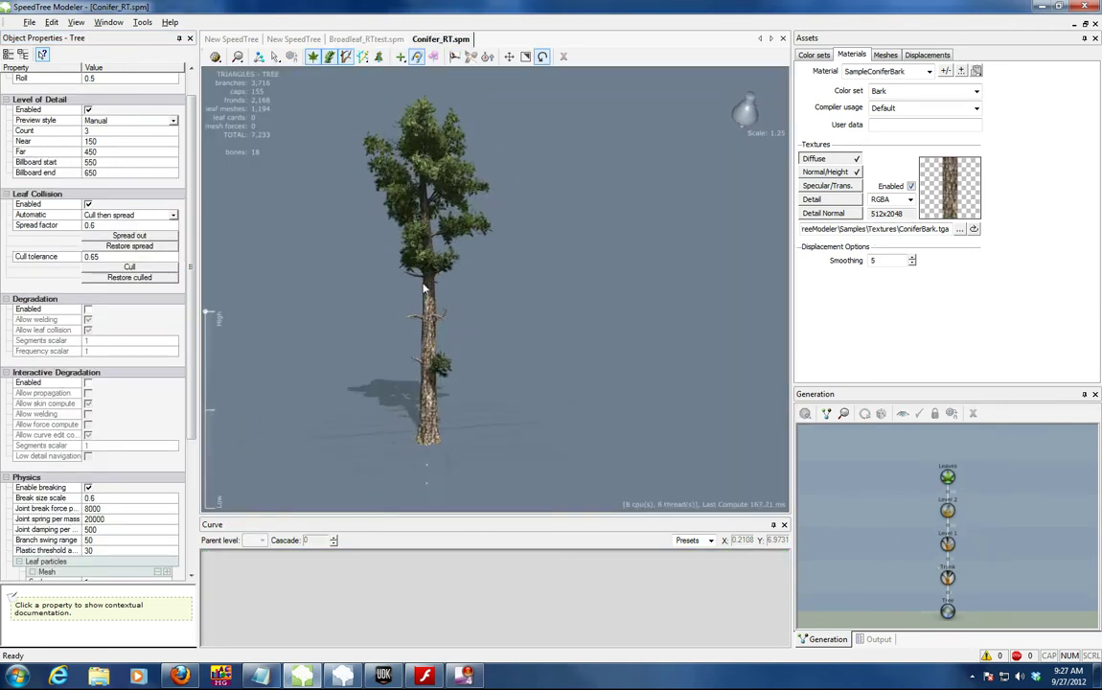
scroll(399, 298, down, 5)
scroll(419, 289, up, 5)
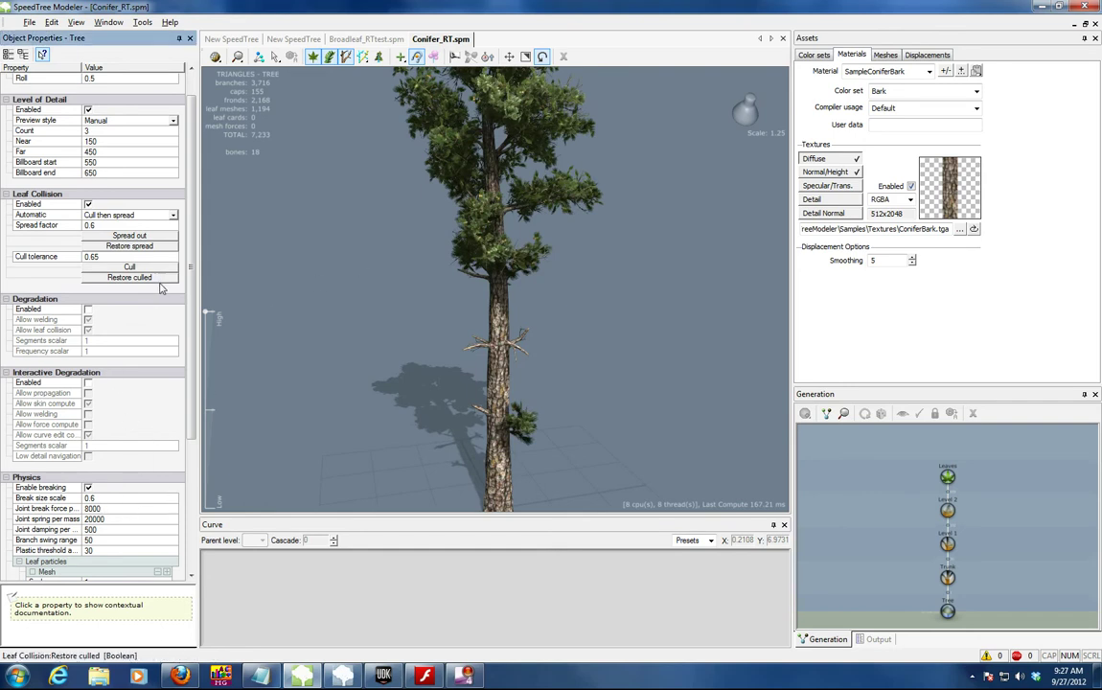
scroll(167, 498, down, 6)
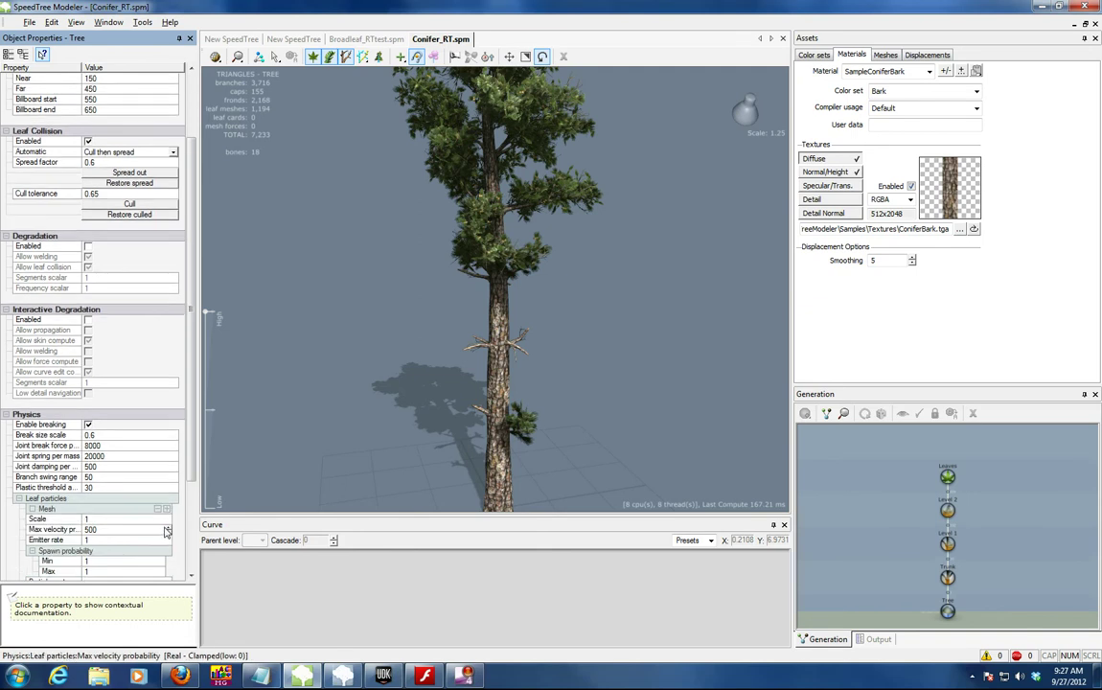
scroll(168, 527, up, 7)
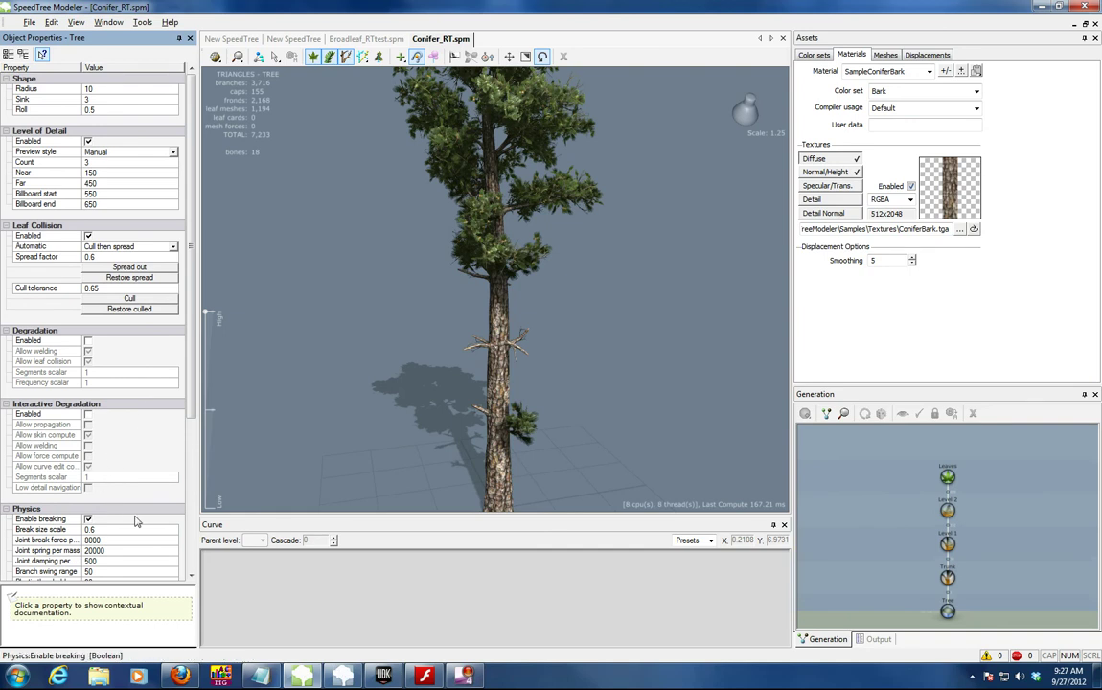
click(455, 57)
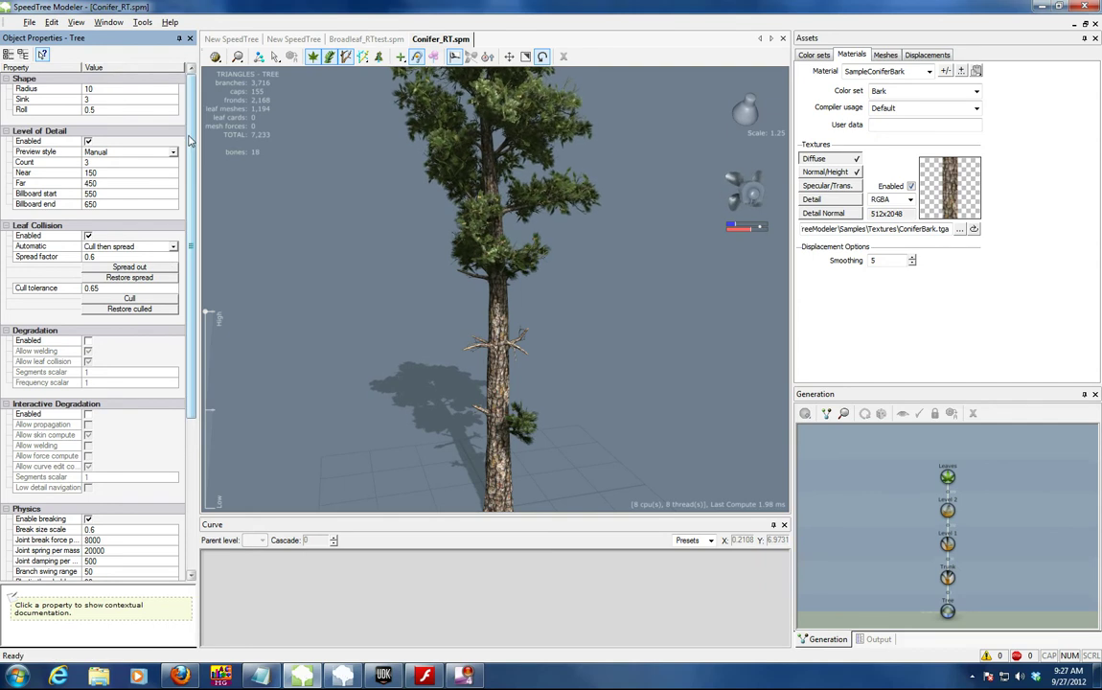
scroll(144, 287, down, 7)
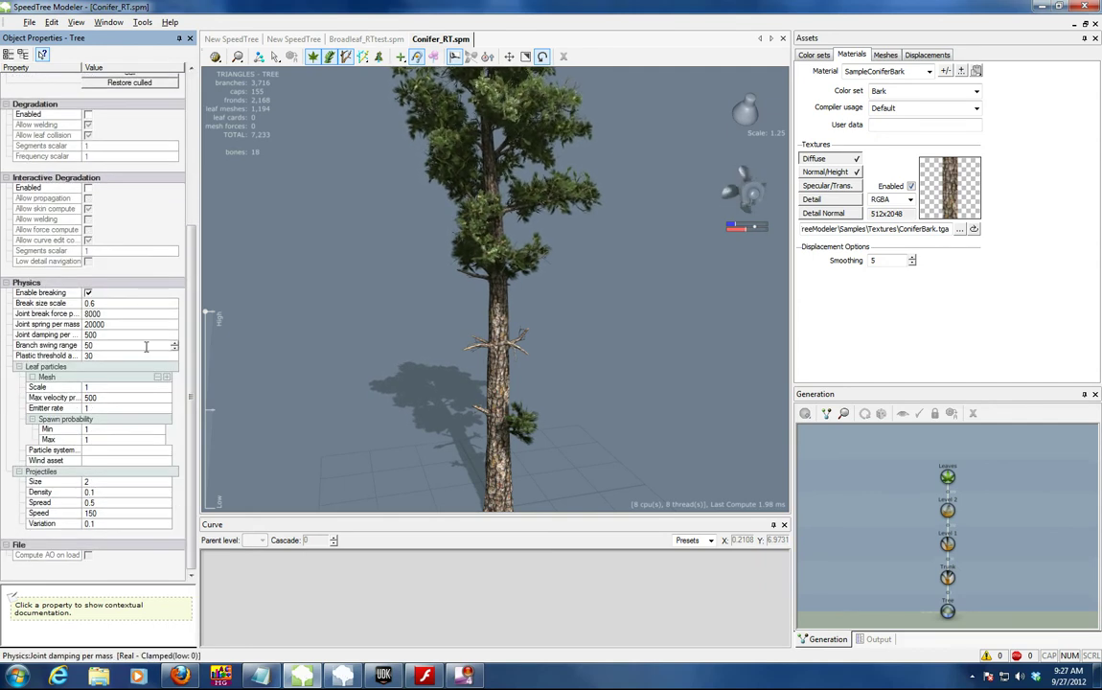
scroll(163, 335, up, 4)
scroll(423, 220, up, 2)
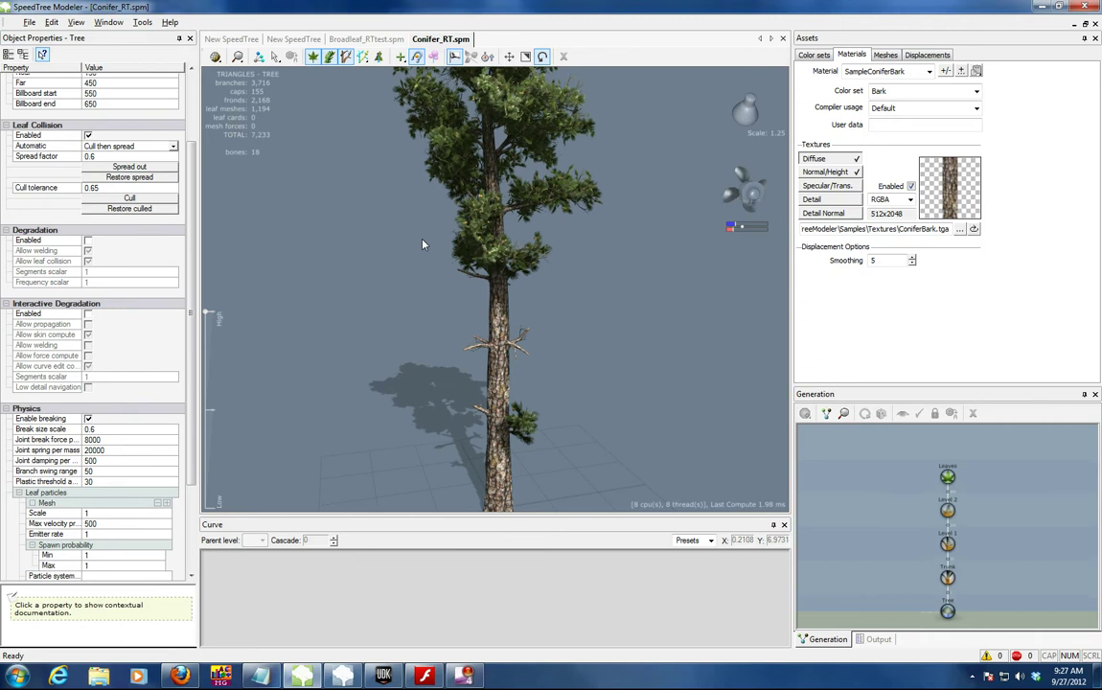
scroll(422, 221, down, 3)
scroll(422, 221, up, 5)
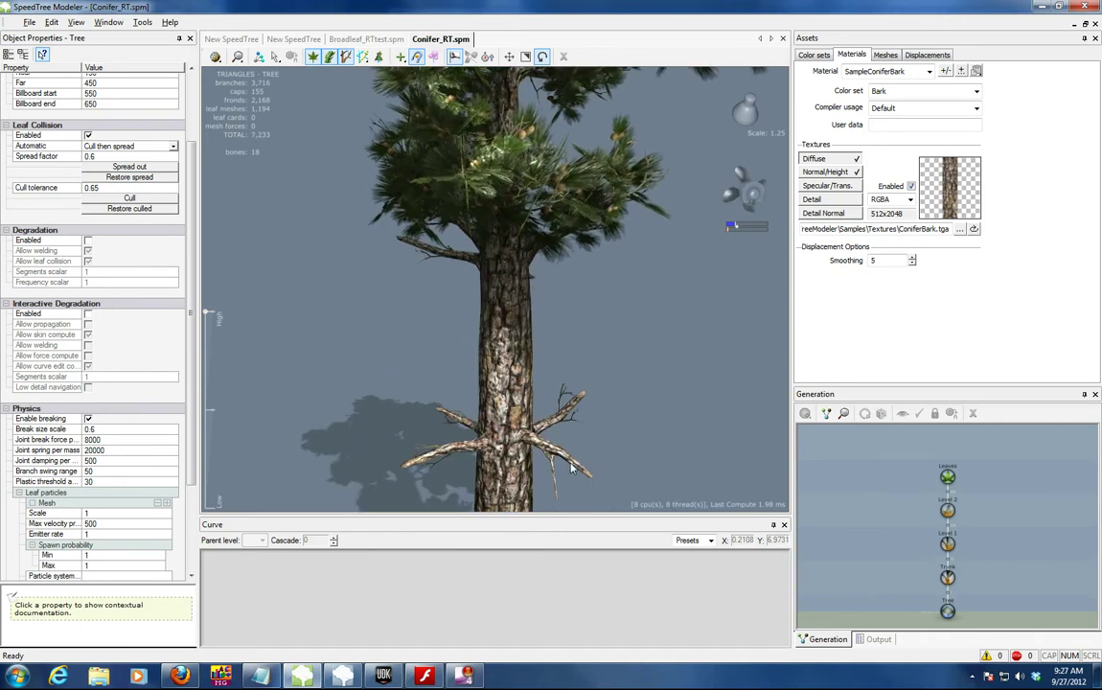
Hand-draw several new branches off the lower right limb and trunk, including a long up-left branch.
ctrl+drag(576, 468, 613, 441)
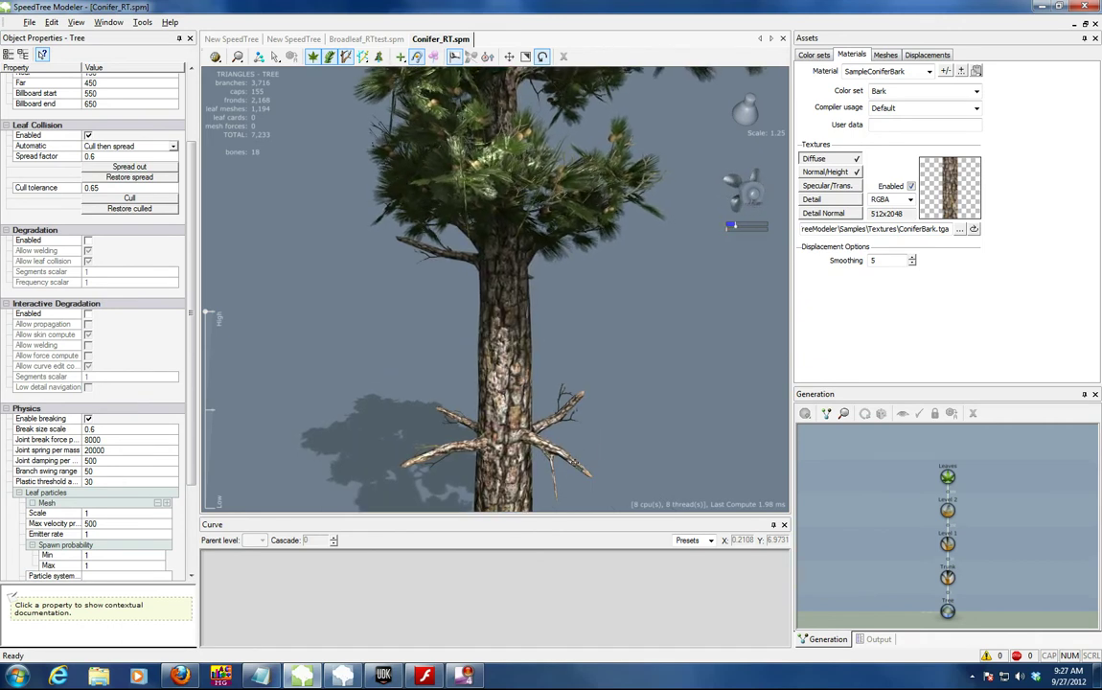
click(568, 391)
ctrl+drag(567, 391, 604, 303)
ctrl+drag(575, 393, 618, 372)
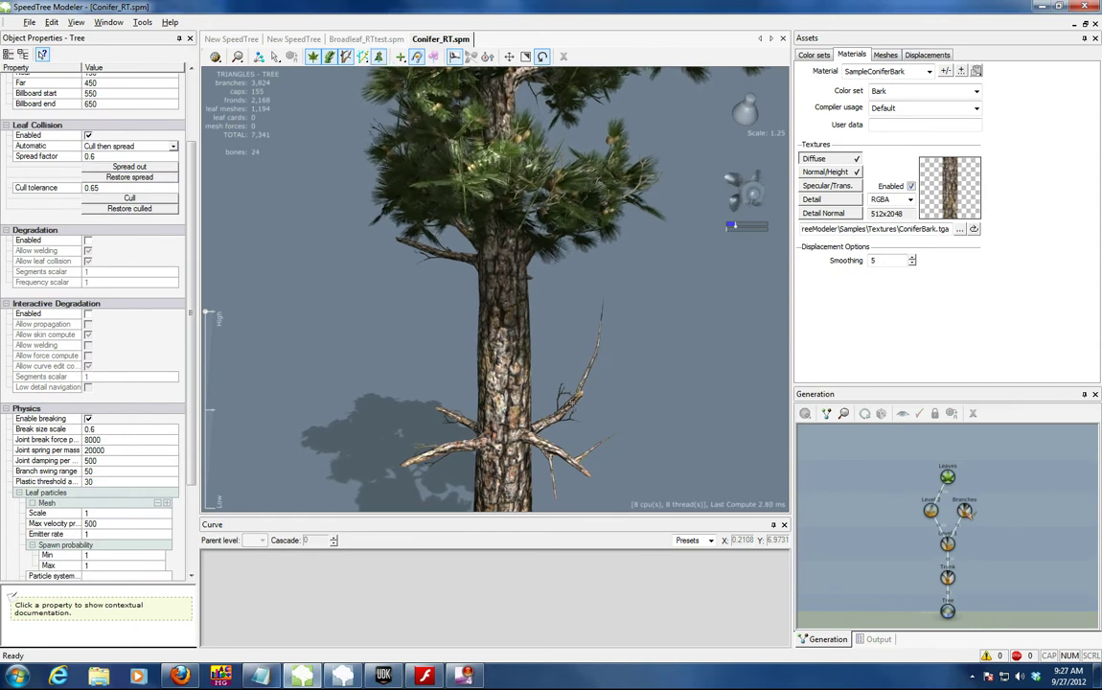
mouse_move(482, 377)
ctrl+mouse_down()
mouse_move(392, 298)
mouse_move(343, 295)
mouse_move(333, 308)
mouse_move(304, 293)
mouse_move(264, 218)
ctrl+mouse_up()
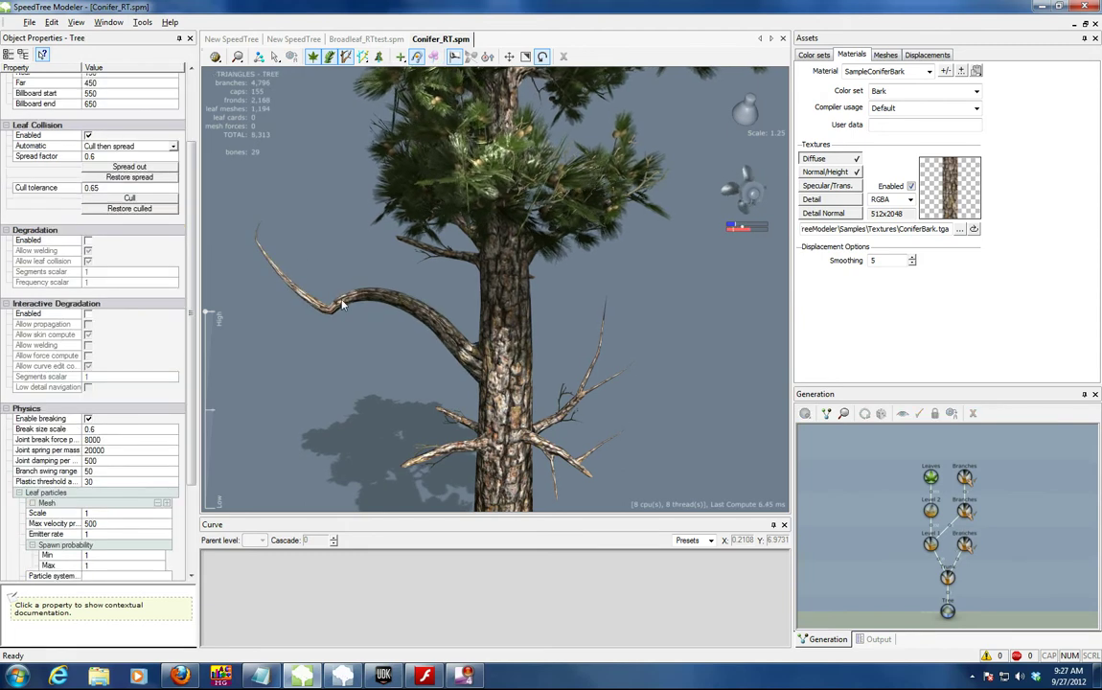
ctrl+drag(330, 304, 337, 228)
click(235, 322)
drag(235, 322, 233, 281)
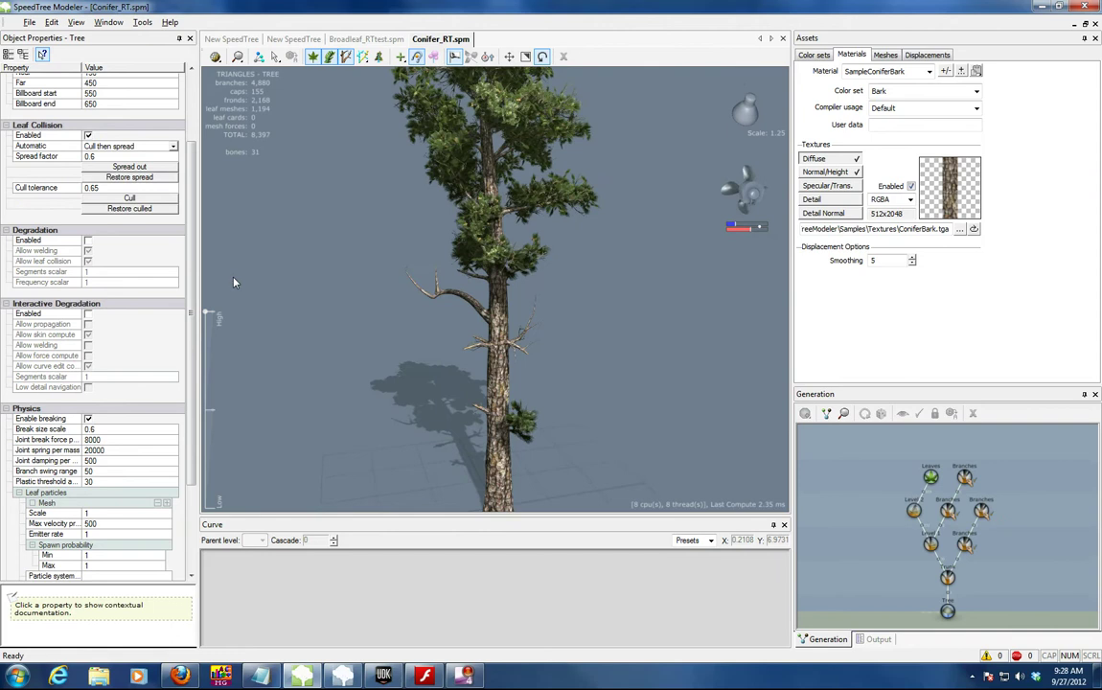
right_click(374, 323)
click(245, 208)
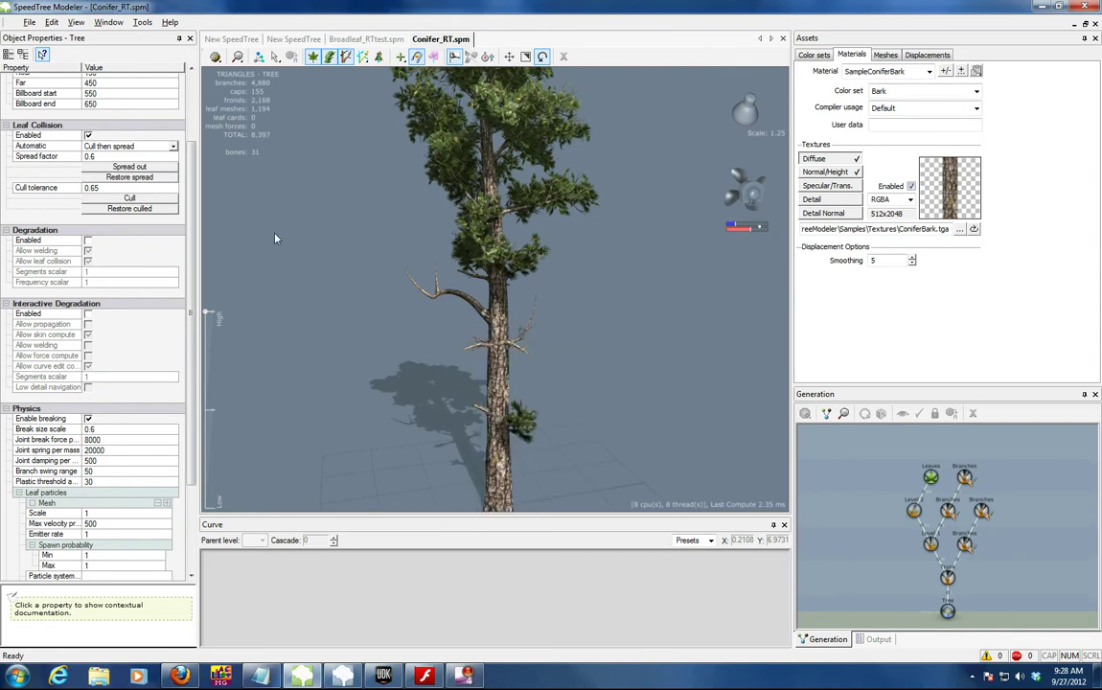
Save the tree under the new name Conifer_RTTest.spm.
click(32, 22)
click(47, 106)
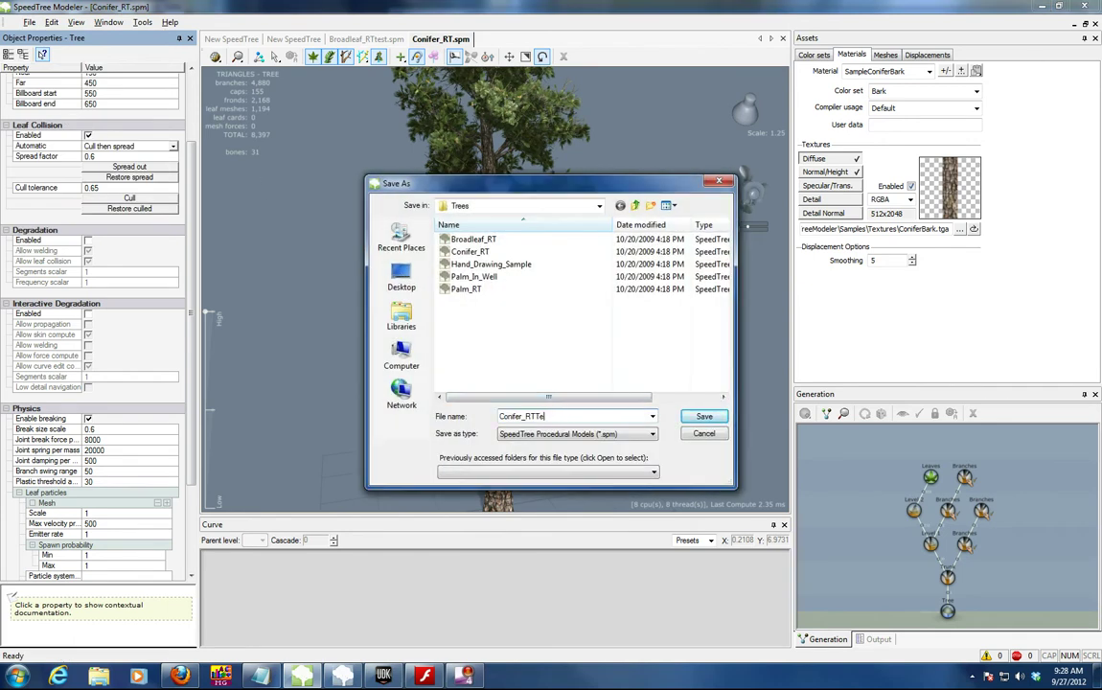
text(Test)
key(Return)
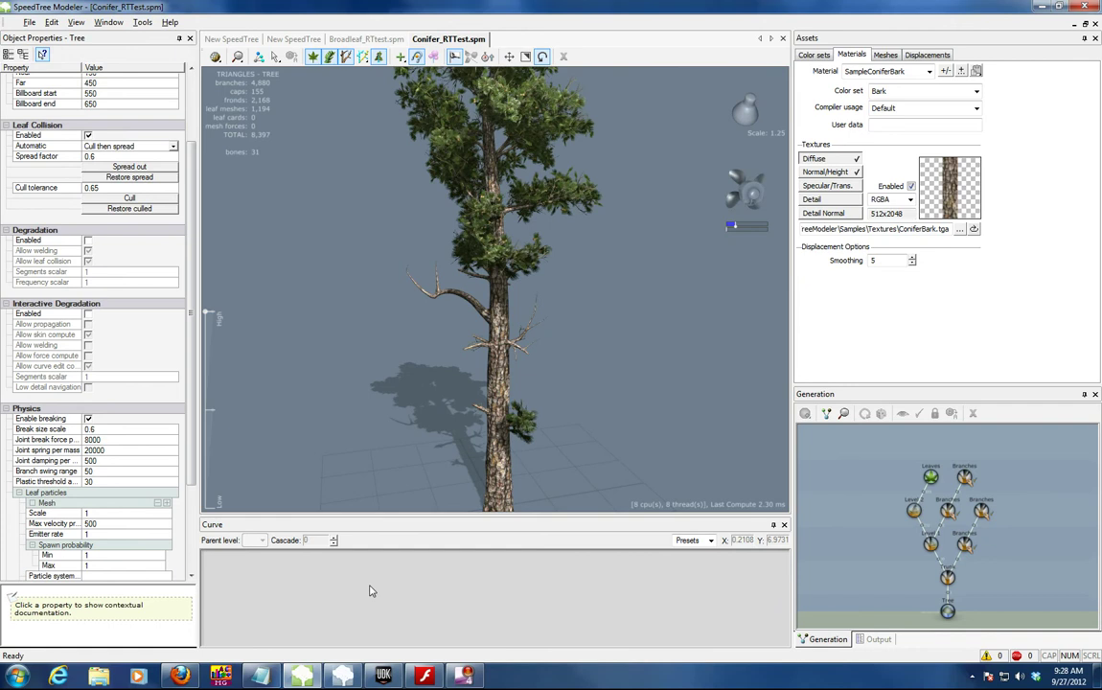
In SpeedTree Compiler, start adding tree files from the C: drive.
click(343, 677)
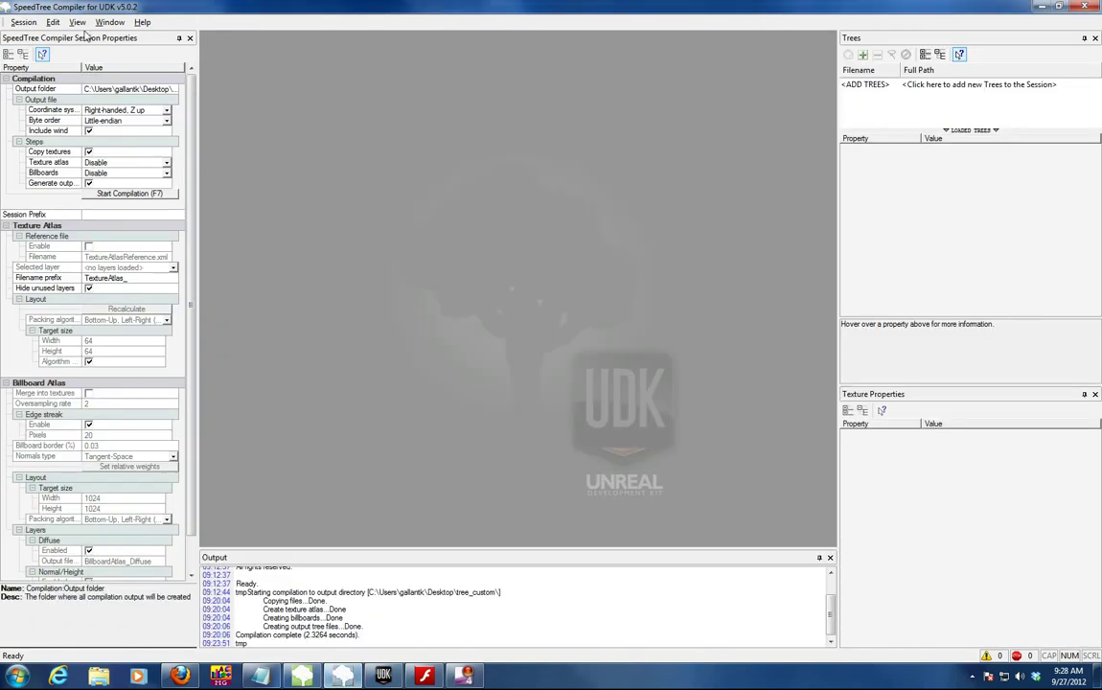
click(29, 23)
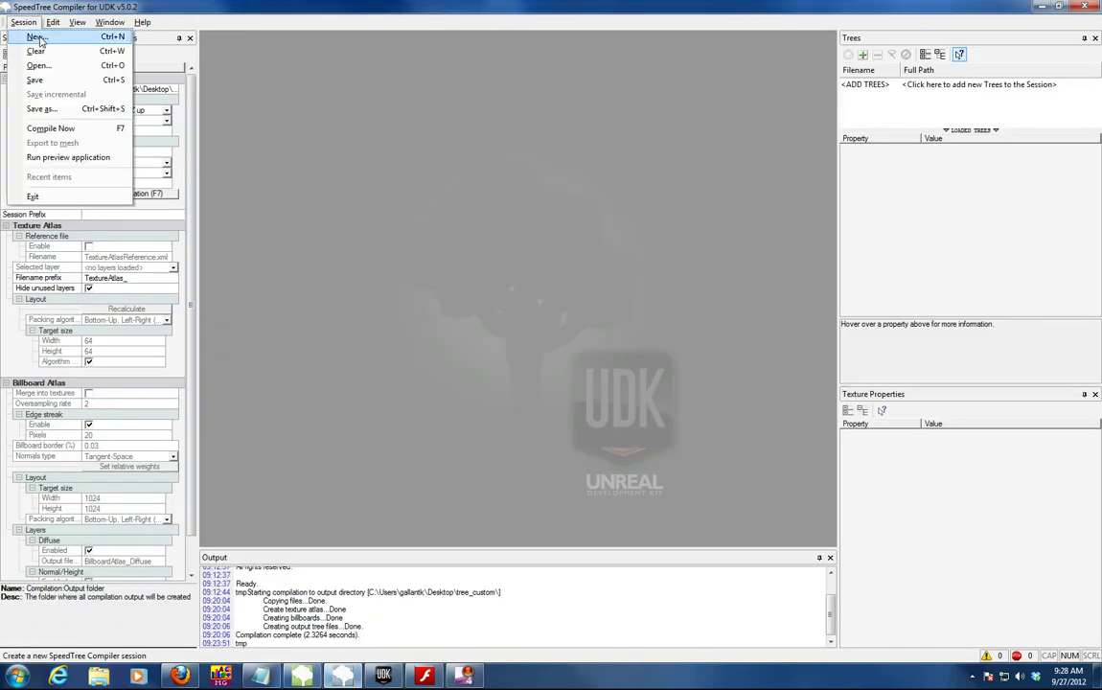
click(862, 56)
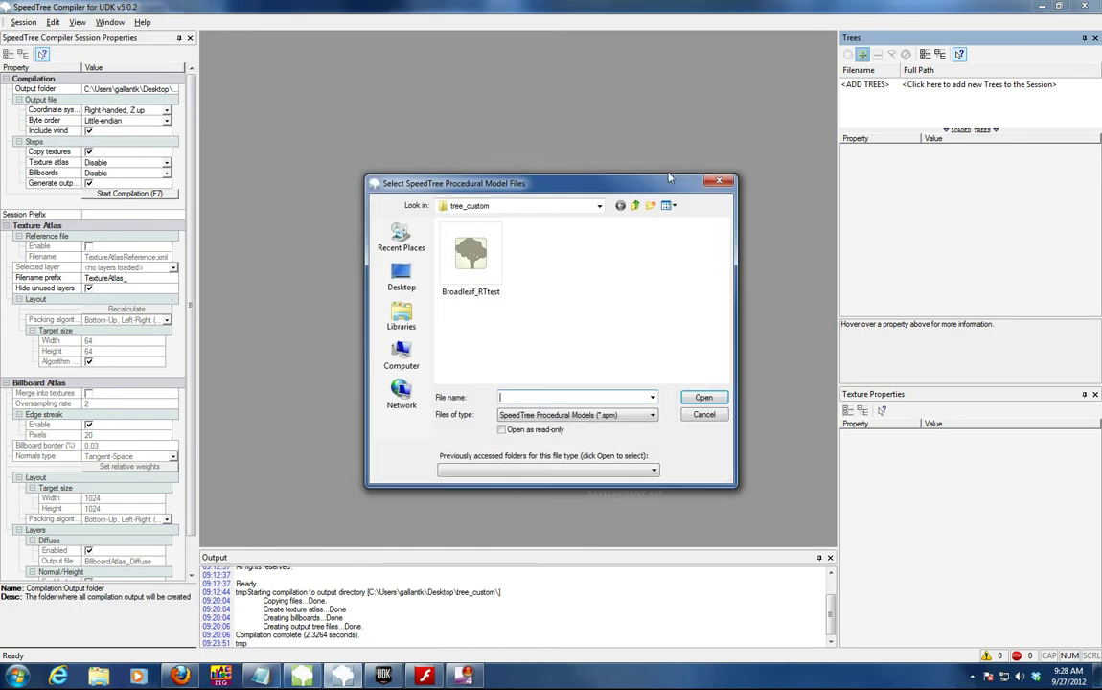
click(600, 208)
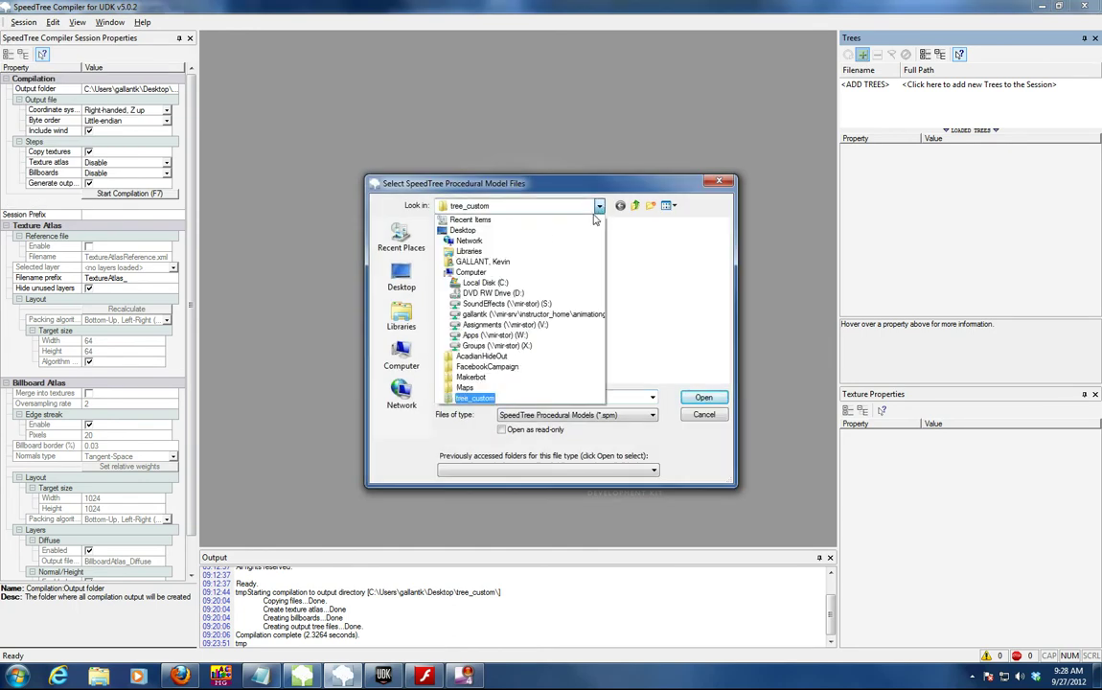
click(489, 257)
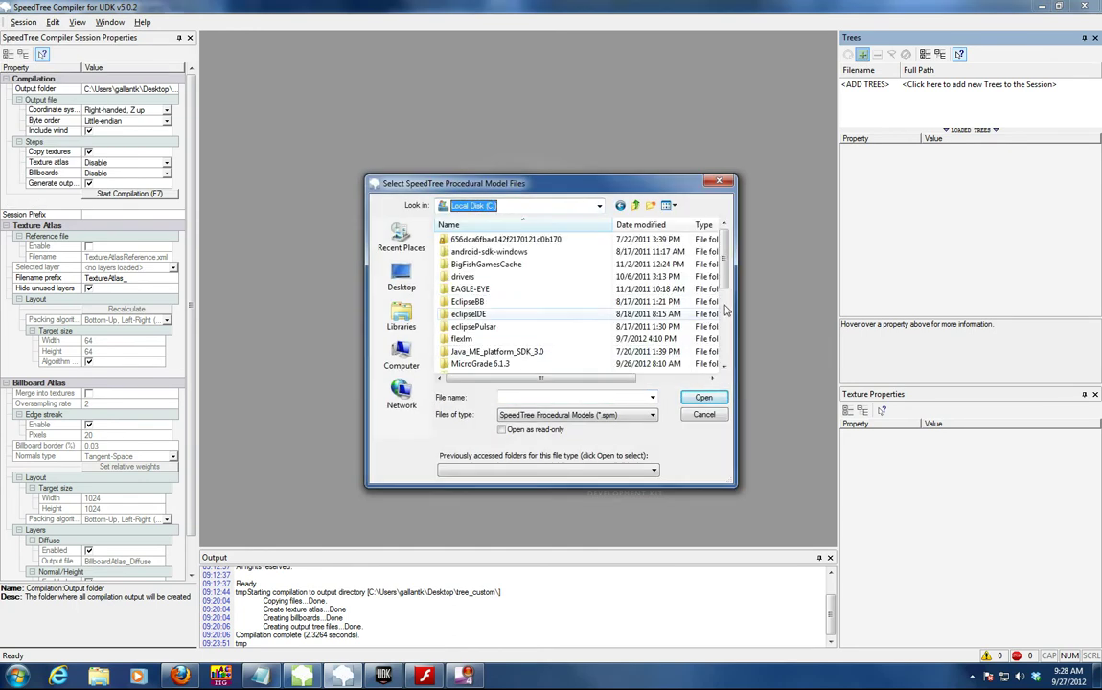
scroll(505, 331, down, 4)
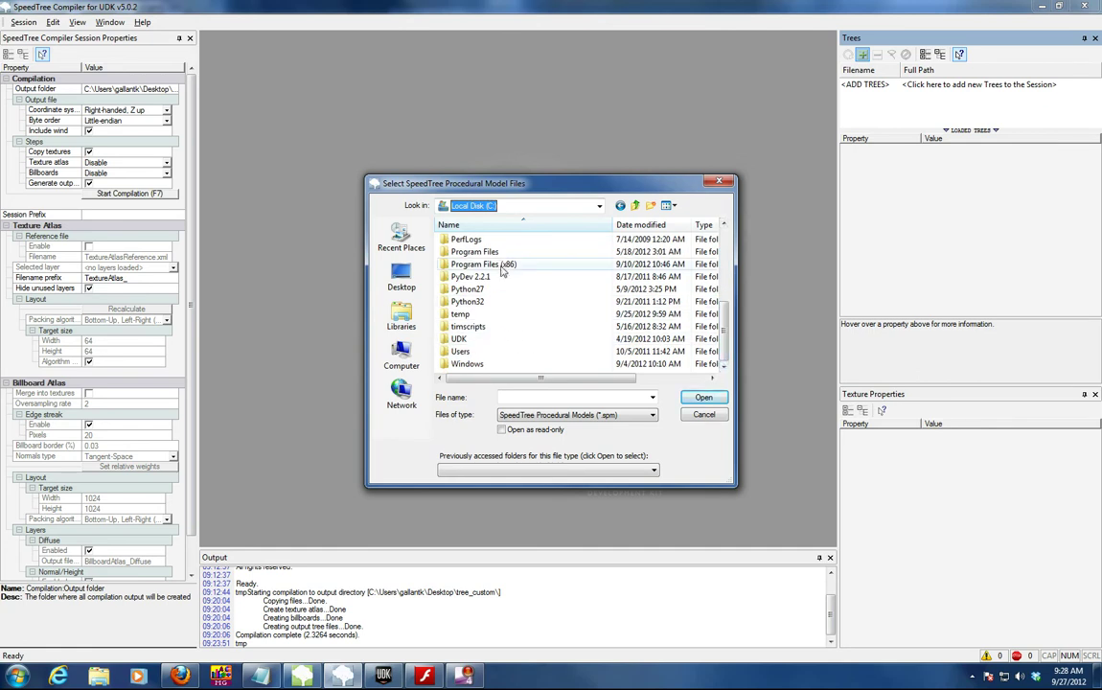
Browse to UDK-2011-09\Binaries\SpeedTreeModeler\Samples\Trees and add Conifer_RTTest to the session.
double_click(486, 339)
double_click(489, 251)
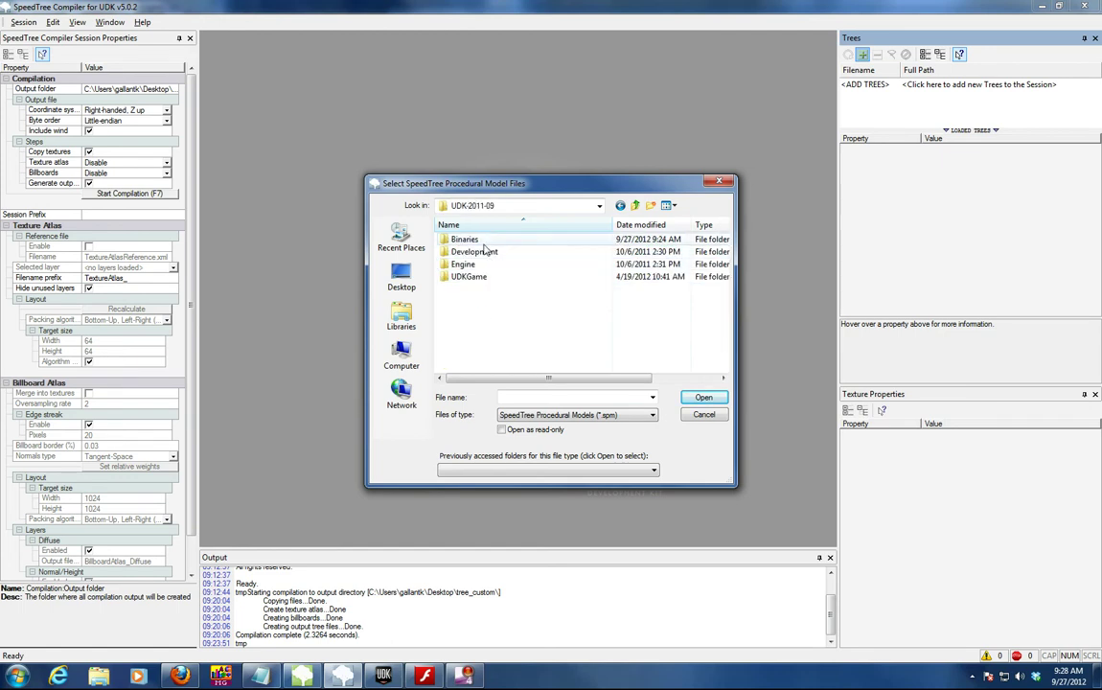
double_click(467, 239)
scroll(510, 328, down, 1)
double_click(484, 314)
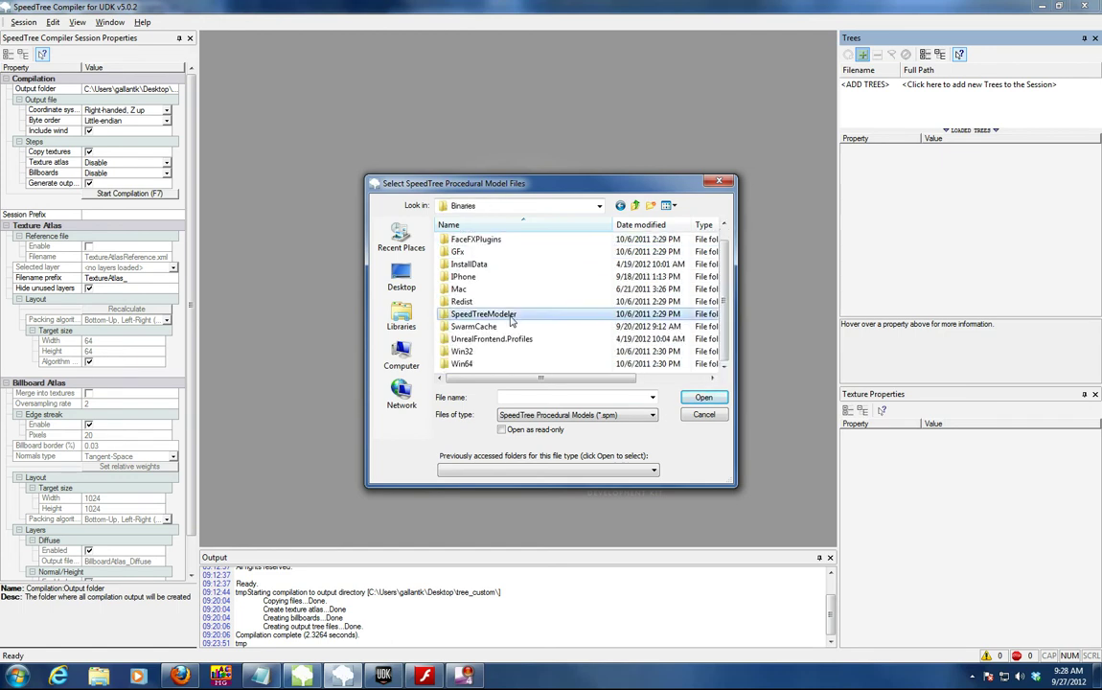
double_click(479, 289)
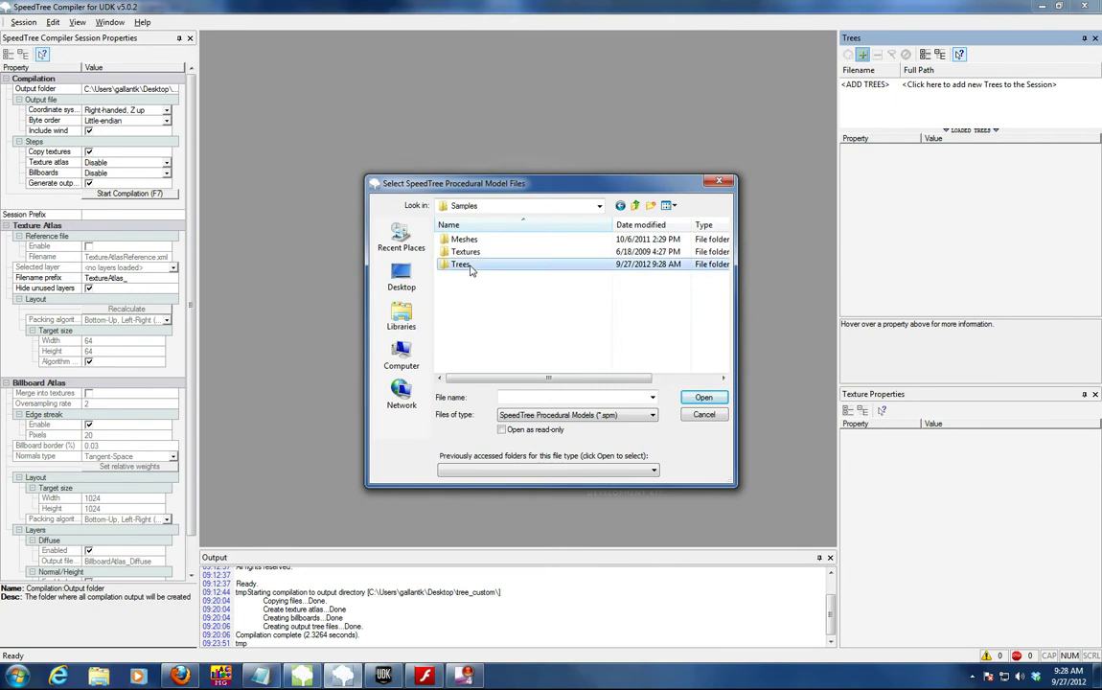
double_click(460, 265)
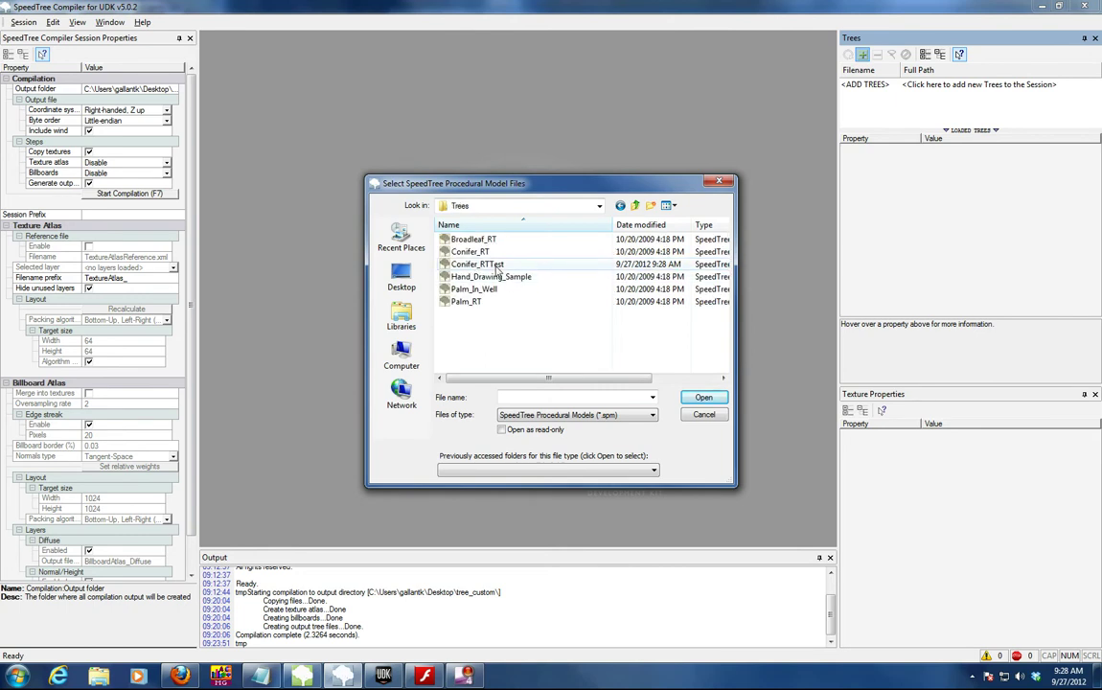
double_click(496, 270)
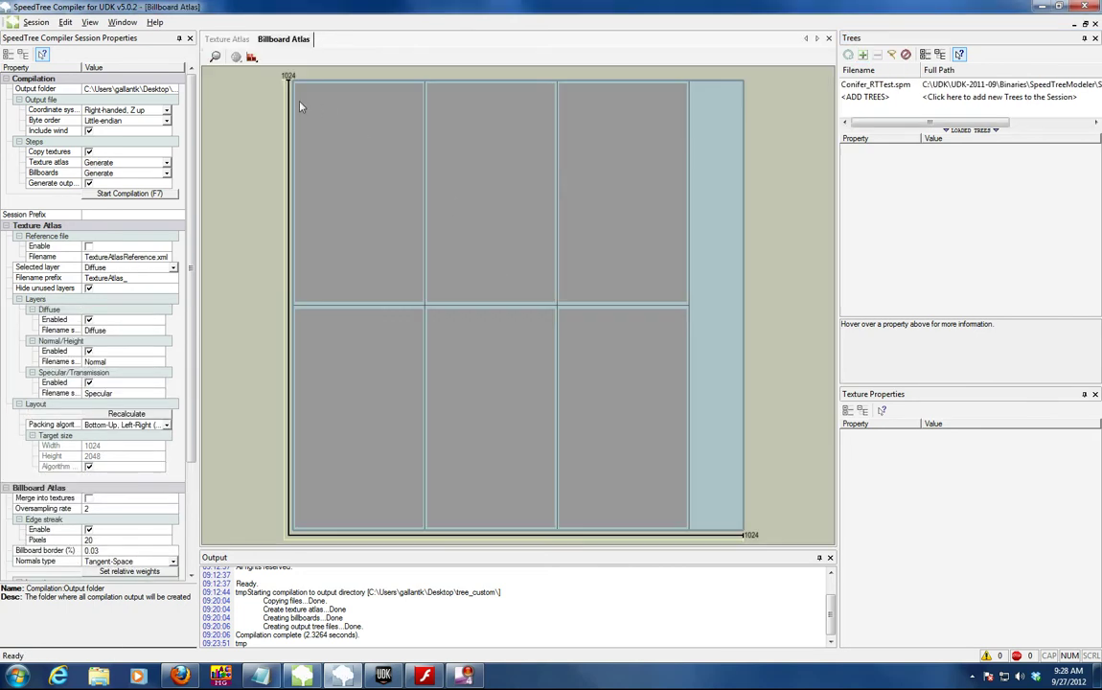
Review the texture atlas, compile Conifer_RTTest.srt into tree_custom, and return to the UDK editor.
click(223, 41)
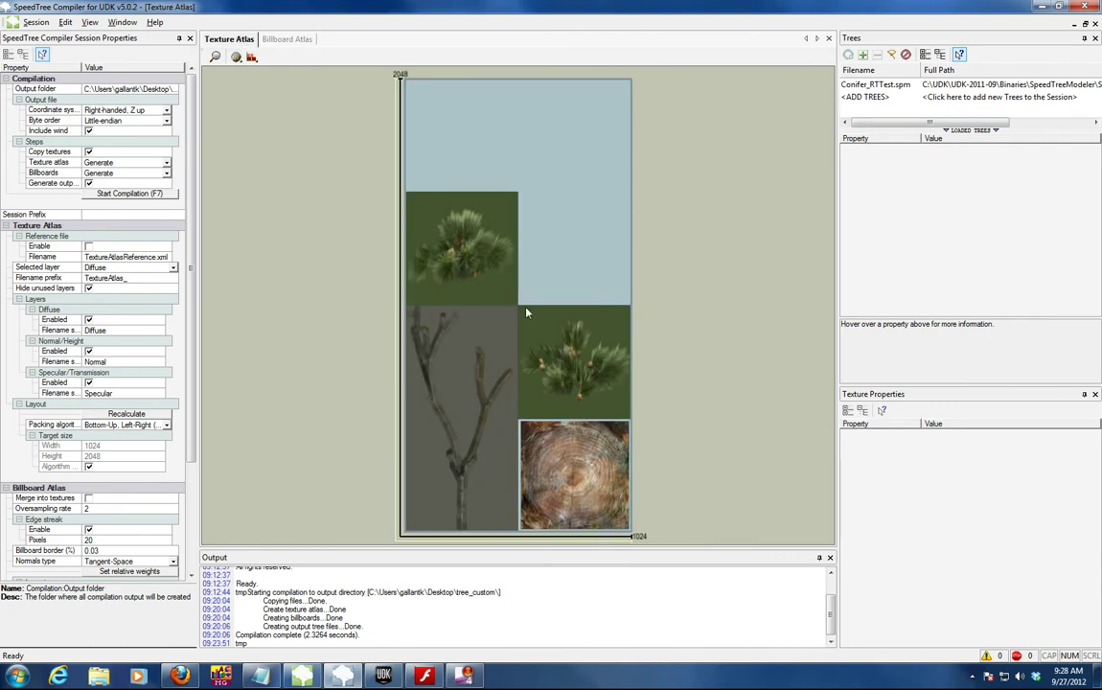
scroll(544, 354, down, 1)
scroll(543, 353, up, 2)
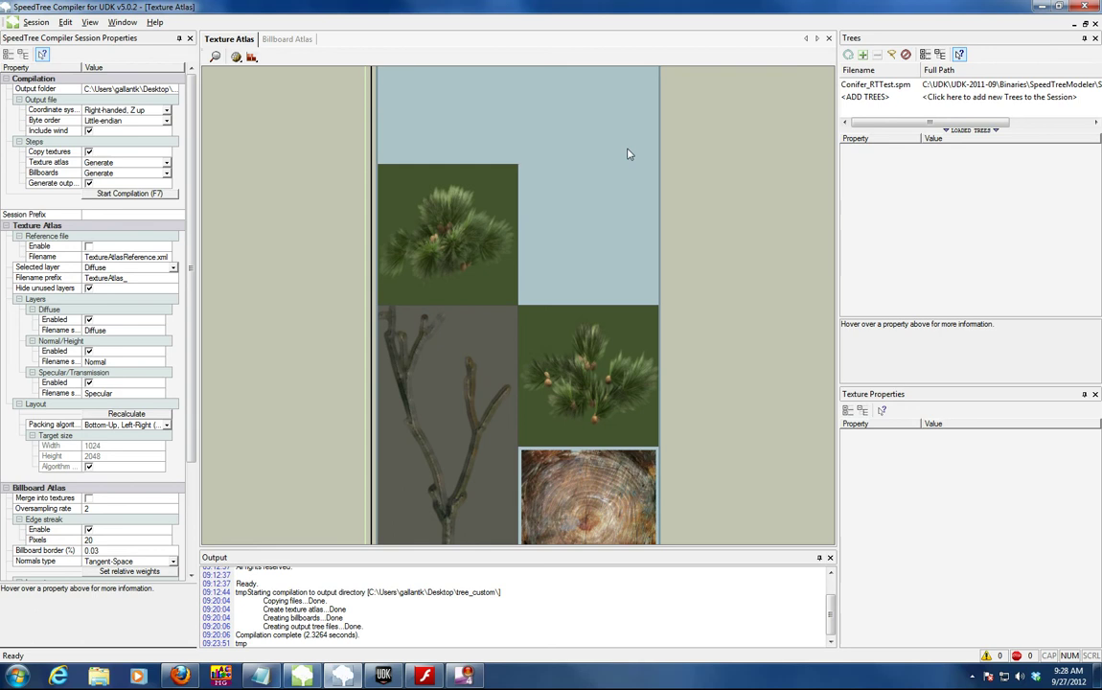
click(25, 21)
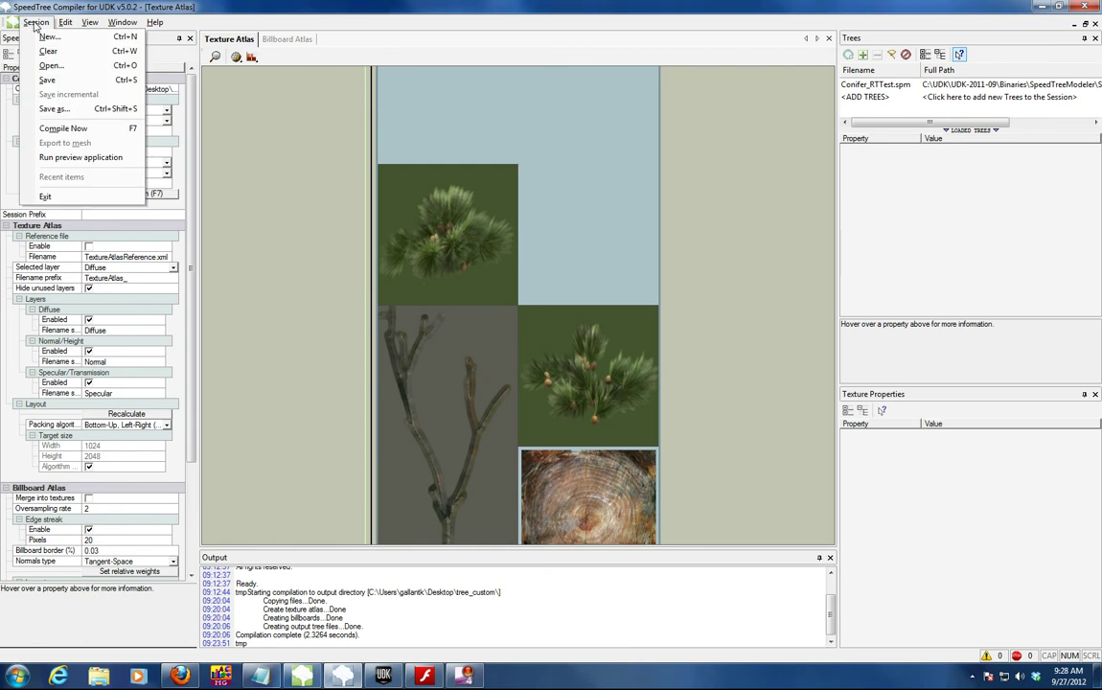
click(67, 128)
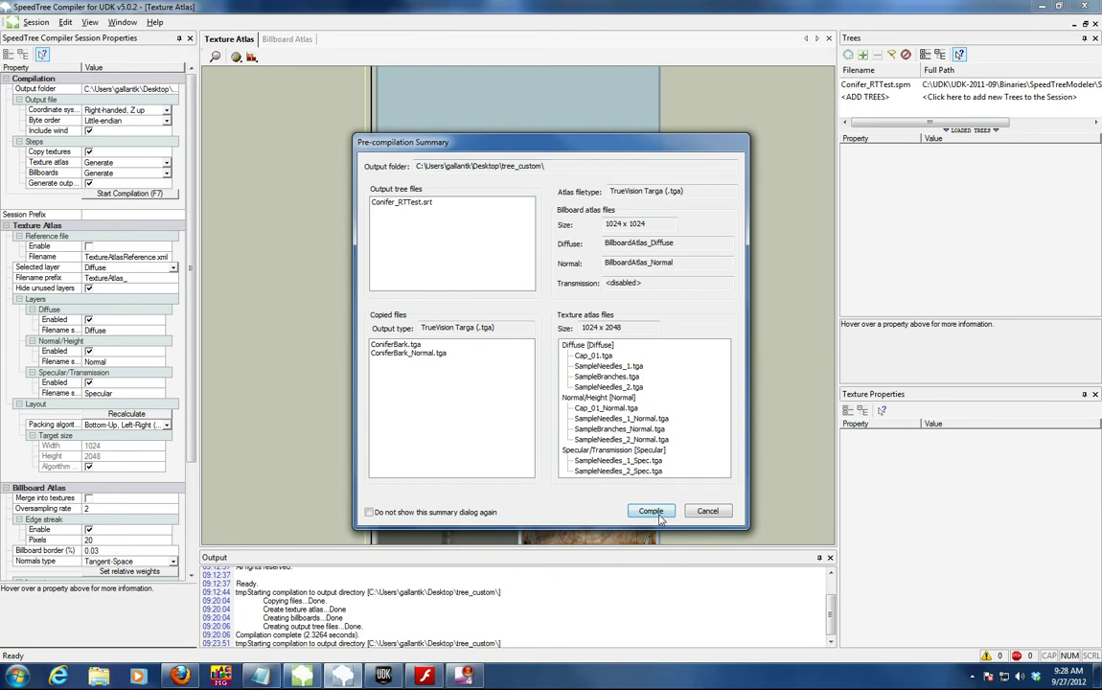
click(652, 511)
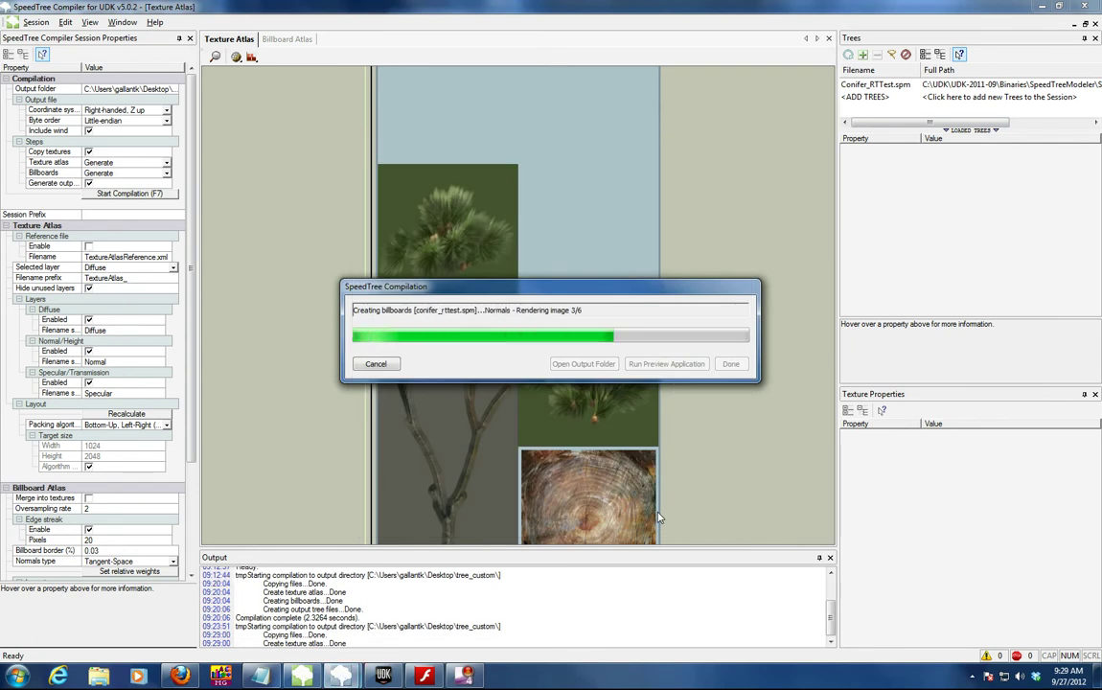
click(386, 678)
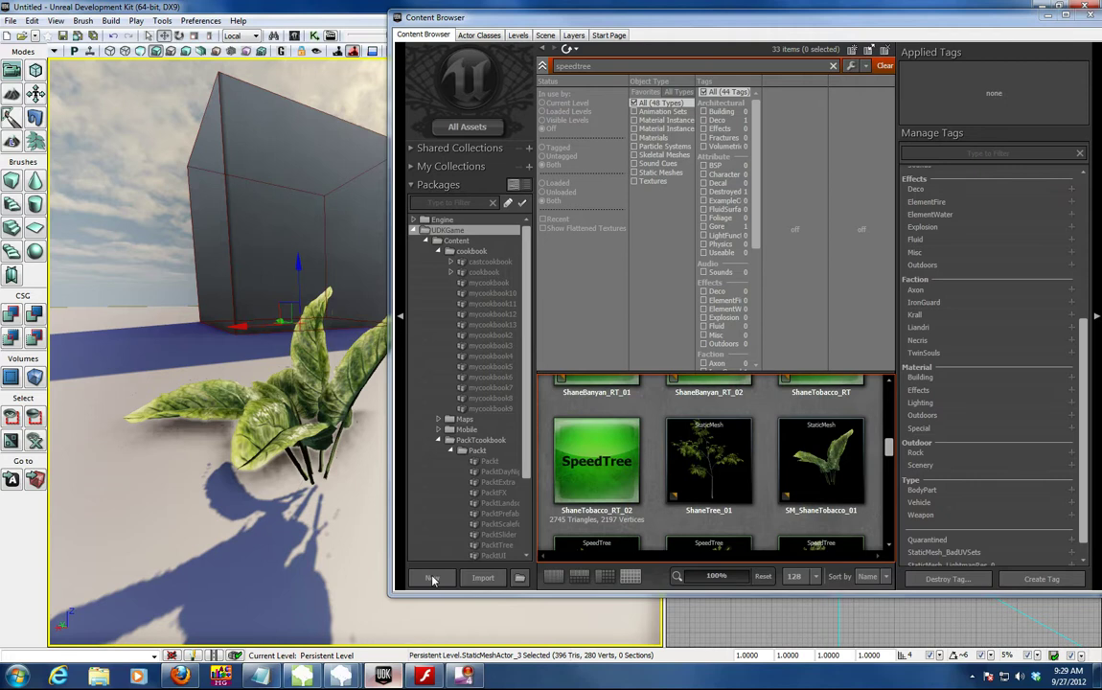
Import Conifer_RTTest, ConiferBark and ConiferBark_Normal from the Desktop tree_custom folder into forest_trees.
click(484, 579)
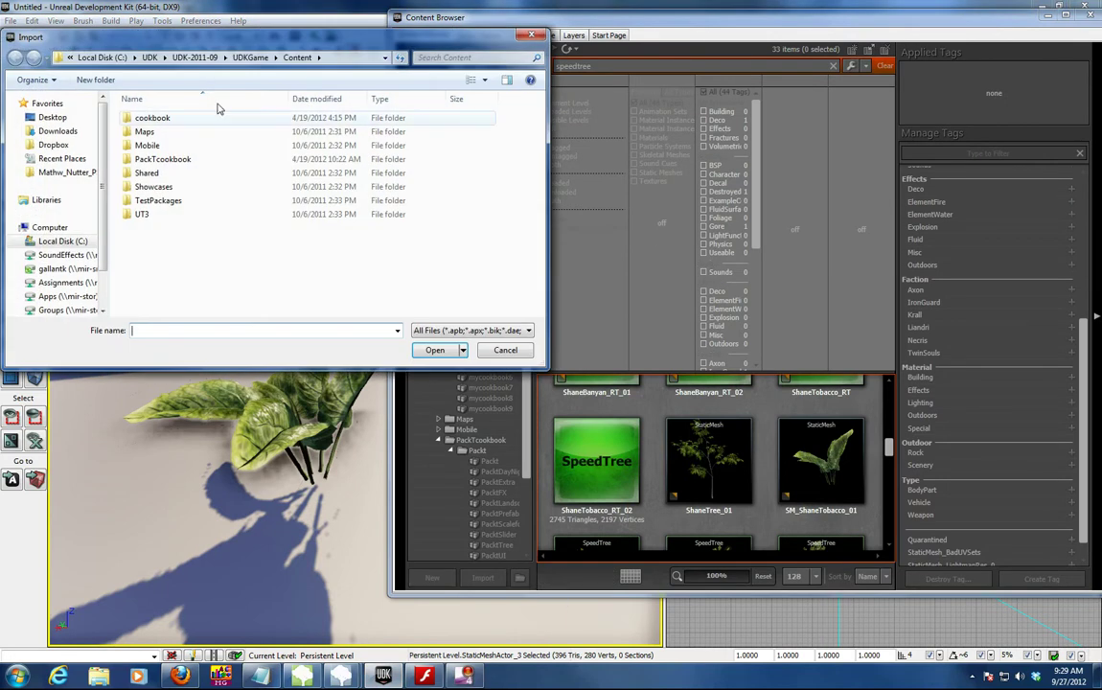
click(53, 117)
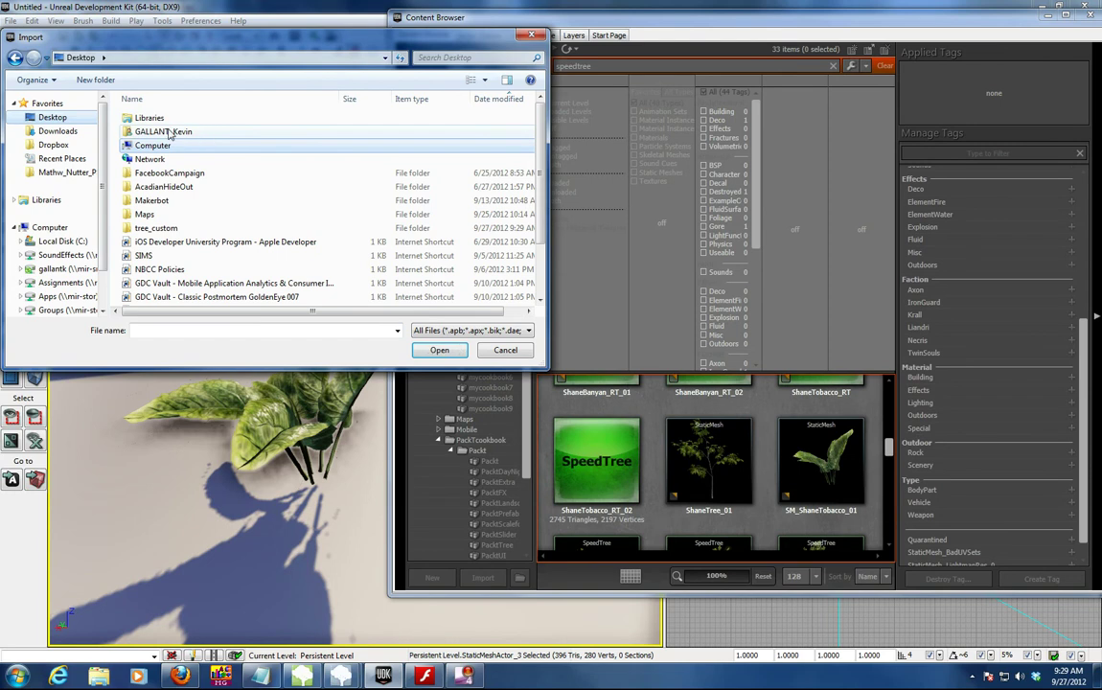
double_click(167, 227)
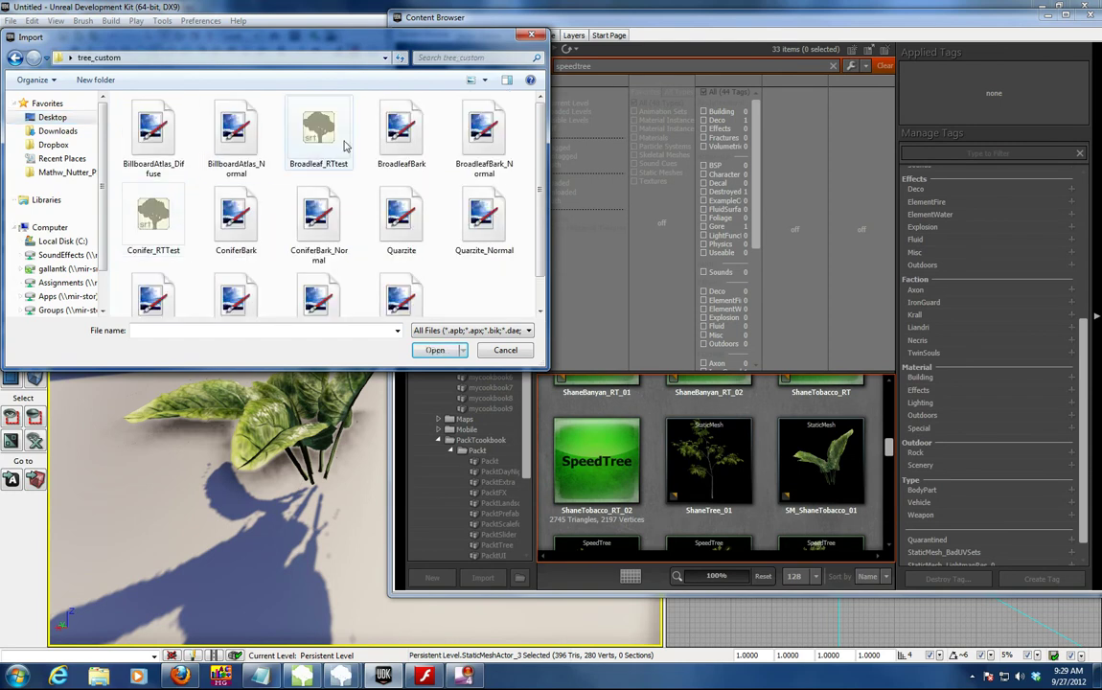
scroll(537, 227, down, 1)
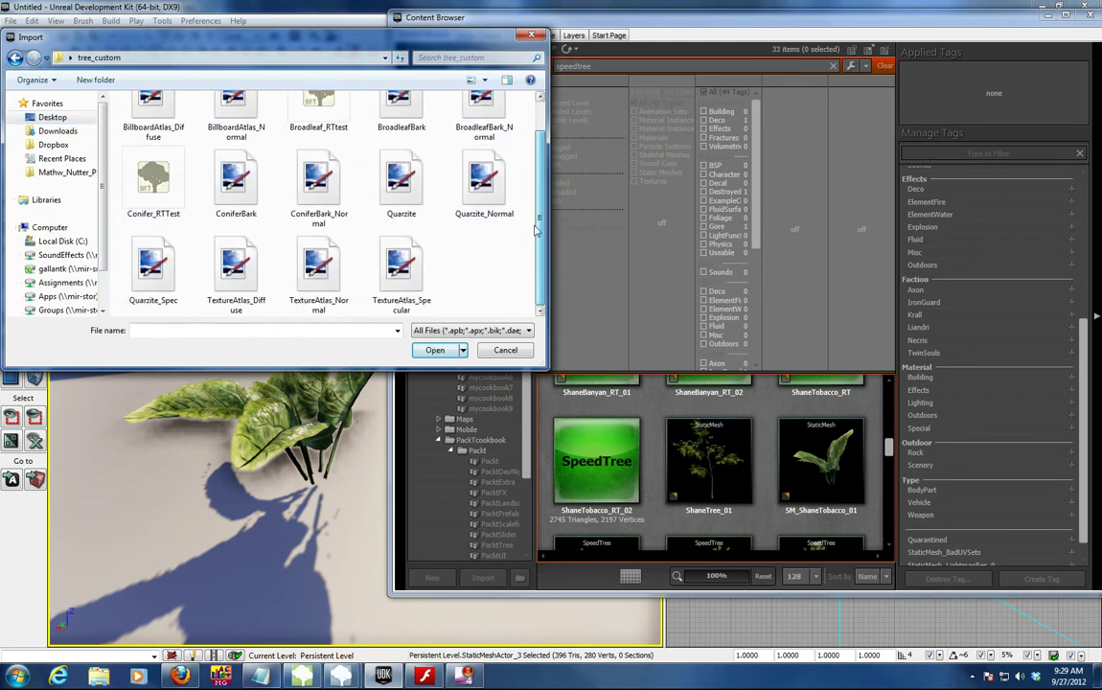
click(153, 171)
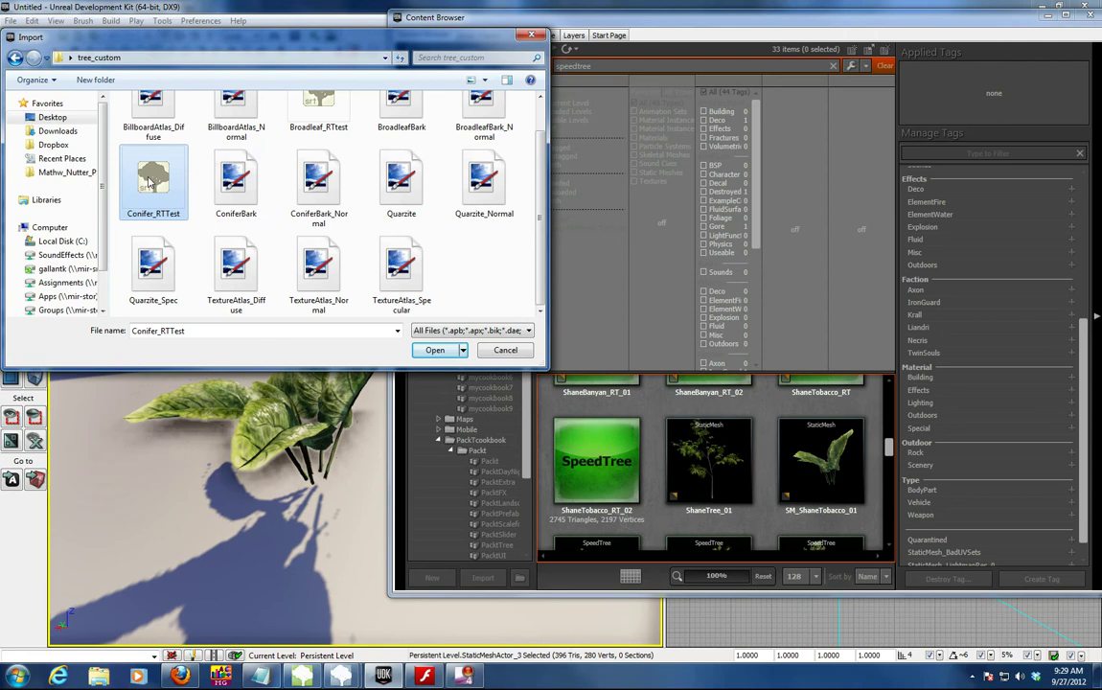
ctrl+click(235, 177)
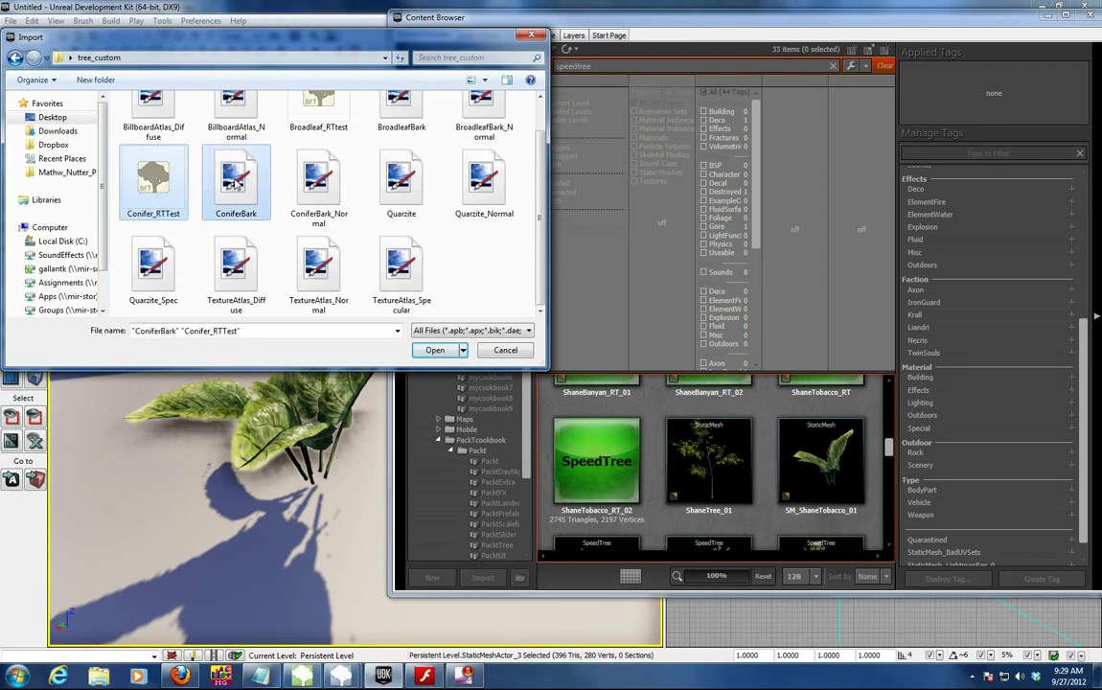
ctrl+click(317, 177)
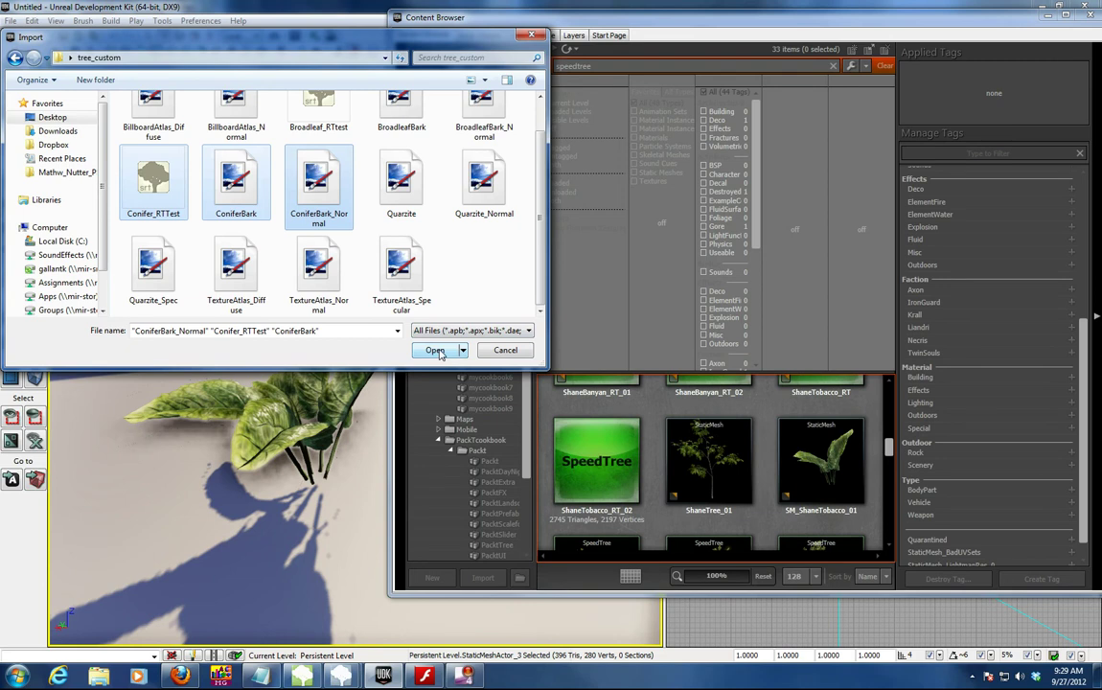
click(436, 351)
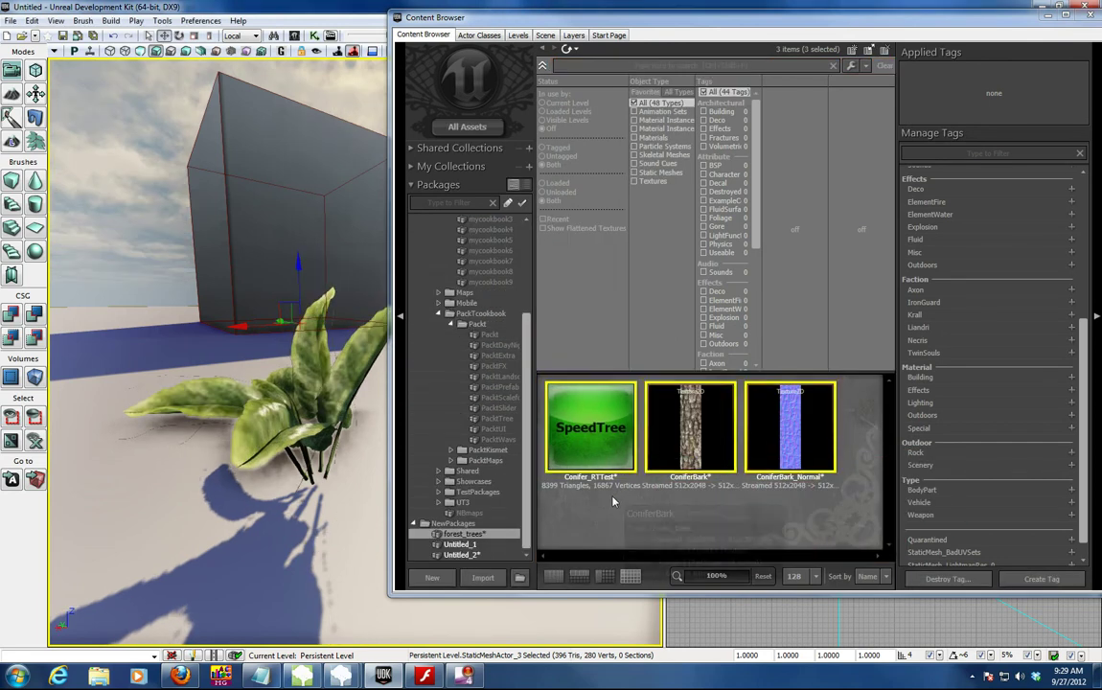
Import the BroadleafBark texture into the forest_trees package.
click(483, 577)
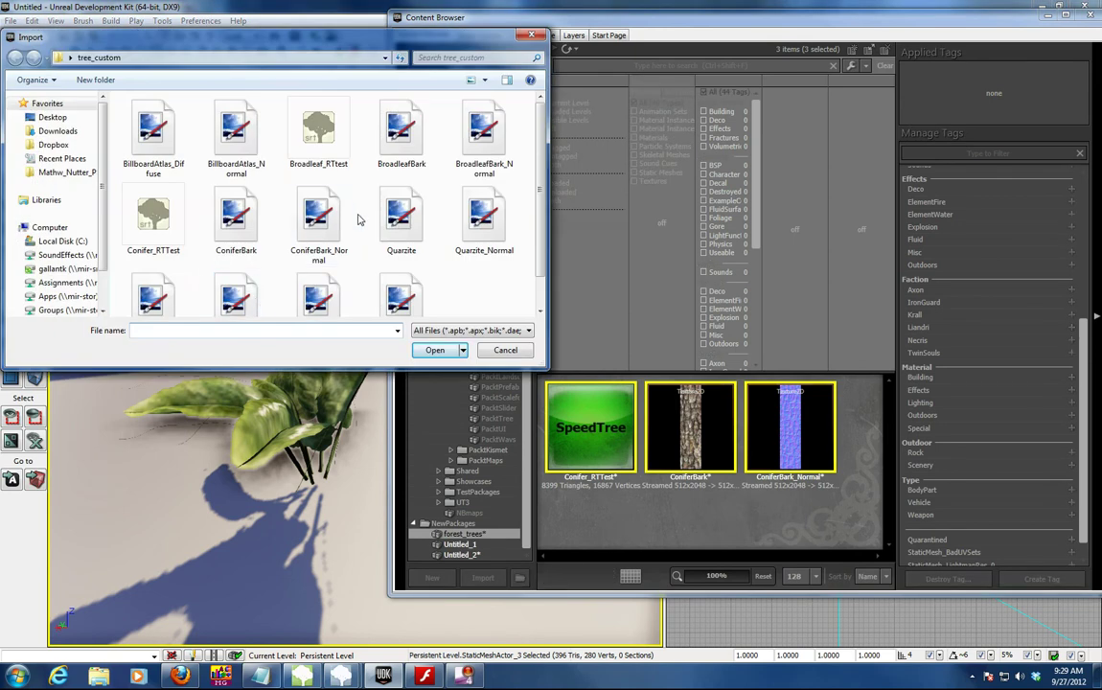
drag(541, 198, 536, 247)
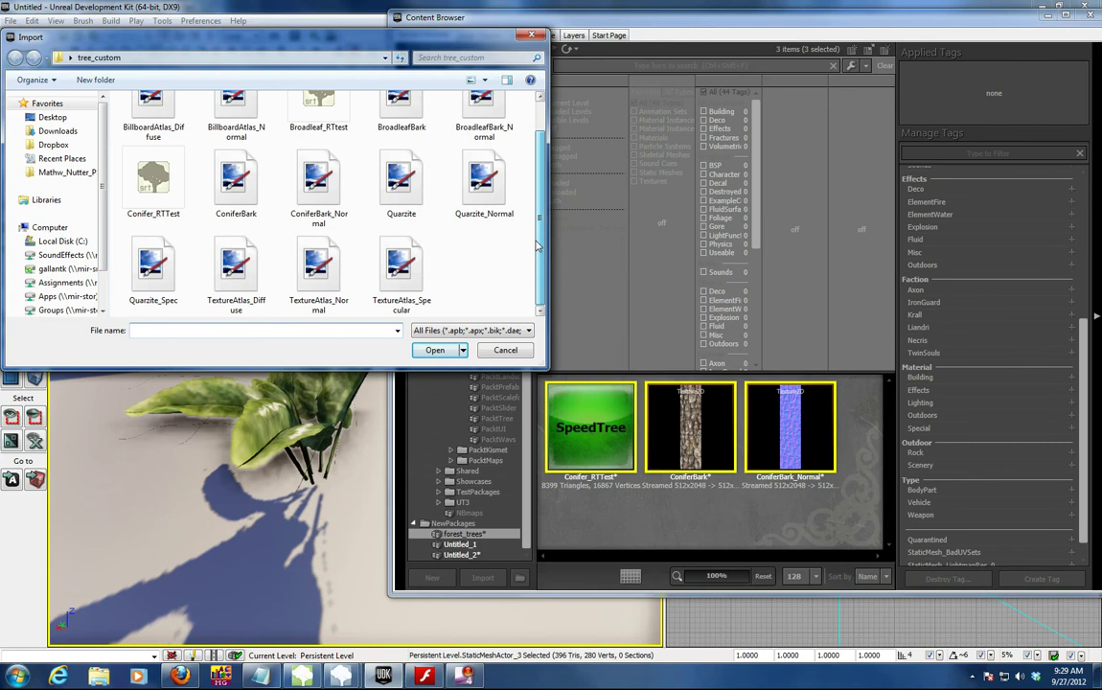
double_click(402, 117)
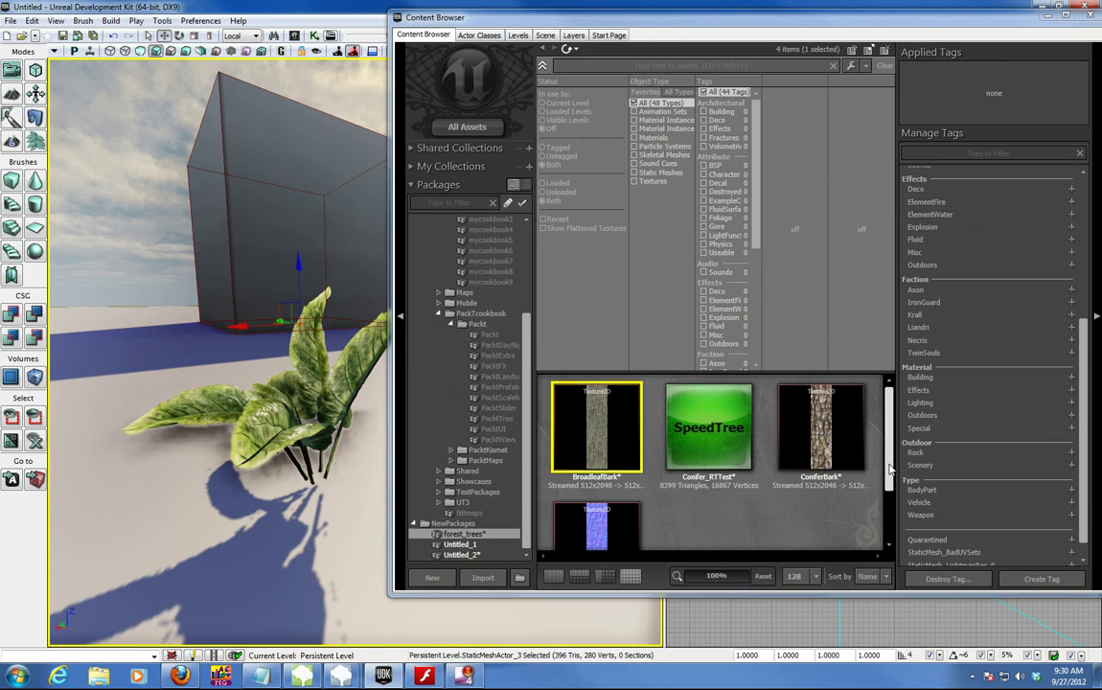
scroll(891, 486, down, 1)
scroll(891, 489, up, 1)
scroll(892, 489, down, 1)
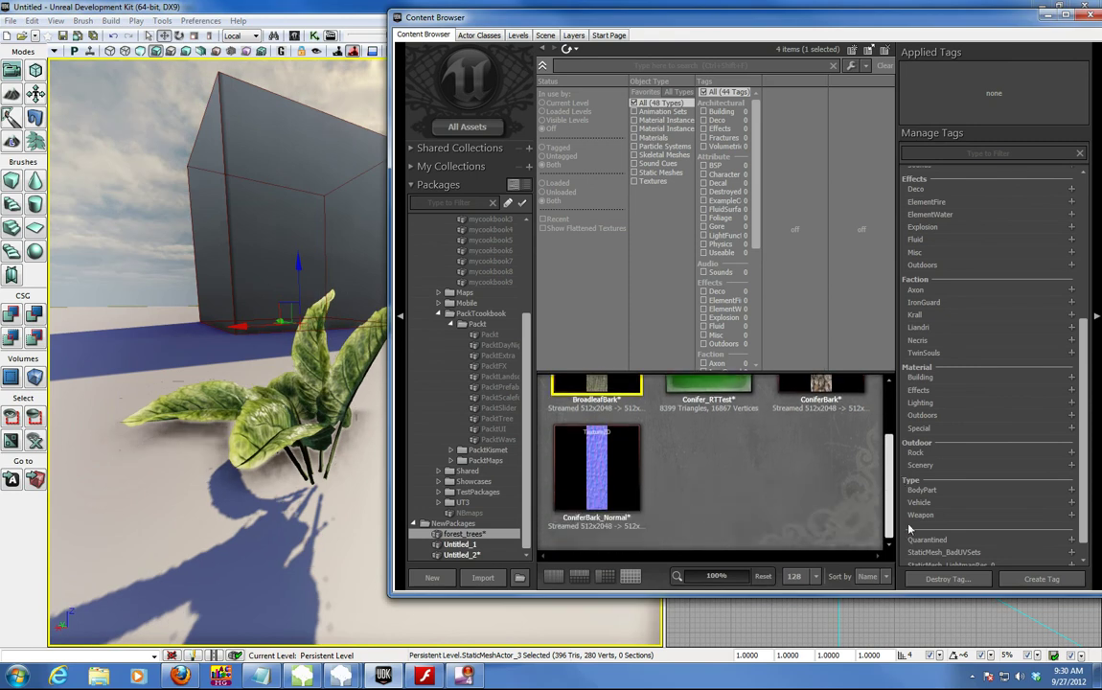
scroll(843, 517, up, 1)
Switch the import file list to Details view and import TextureAtlas_Diffuse.
click(490, 579)
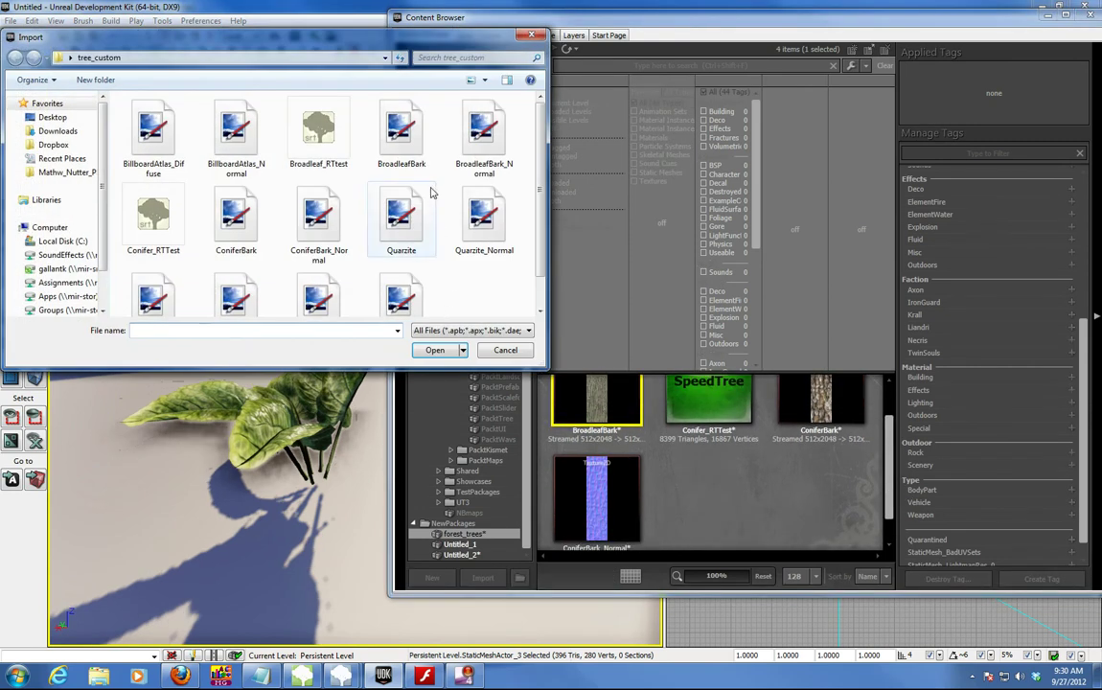
click(485, 81)
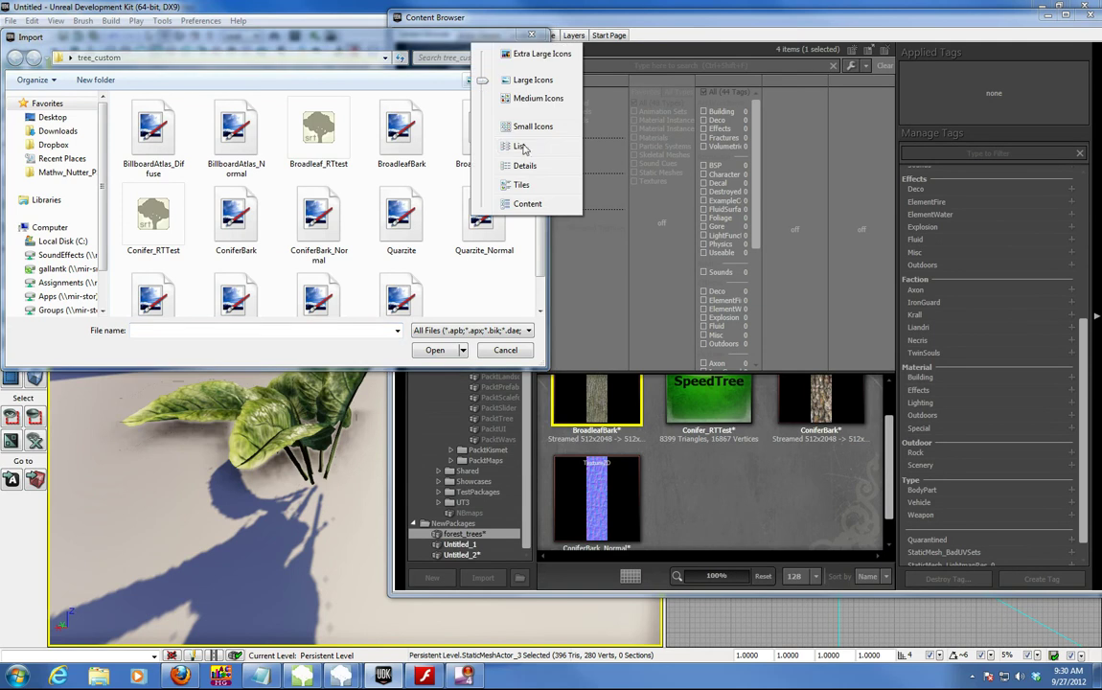
click(489, 151)
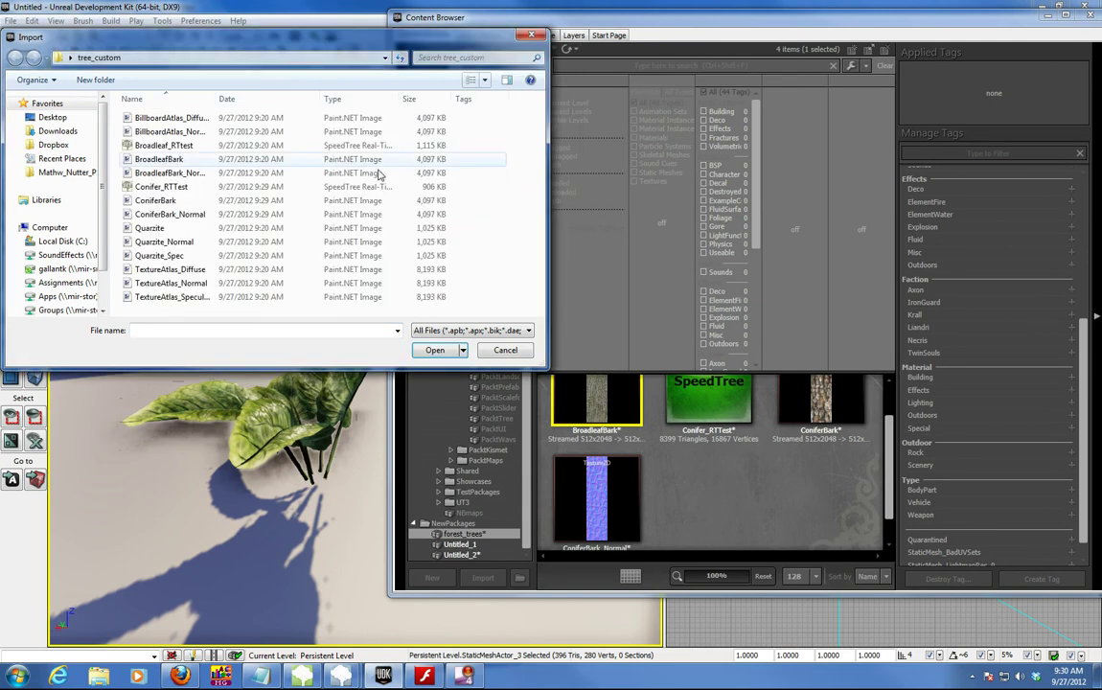
double_click(171, 269)
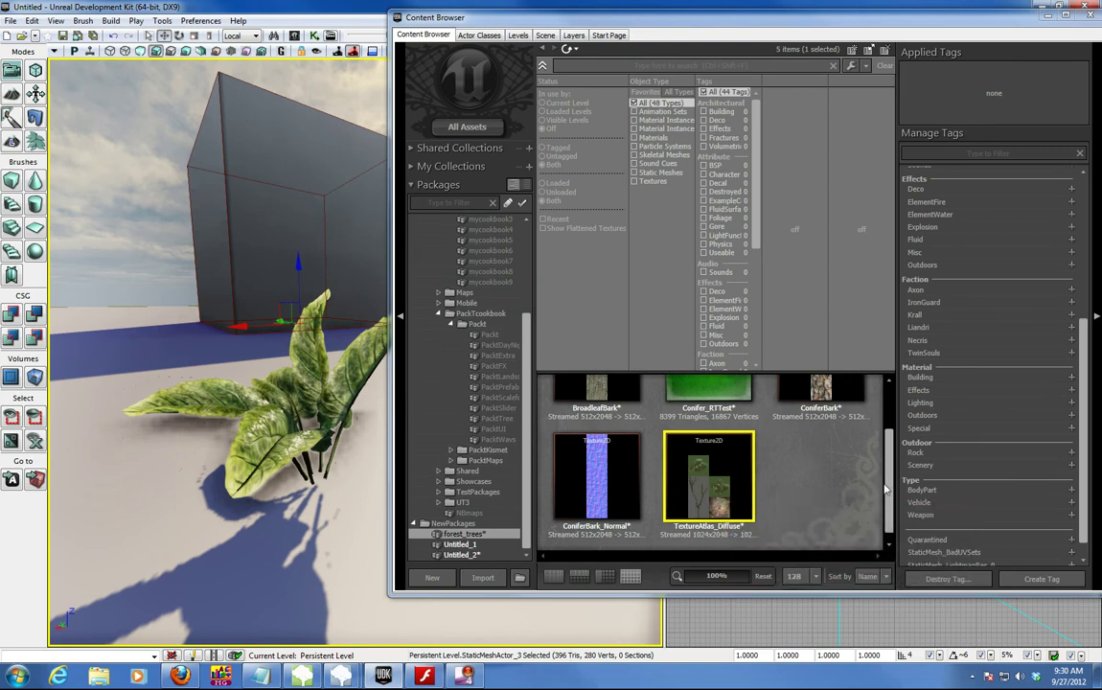
Open Conifer_RTTest in the SpeedTree Editor and show its material slots.
scroll(793, 495, up, 2)
double_click(699, 433)
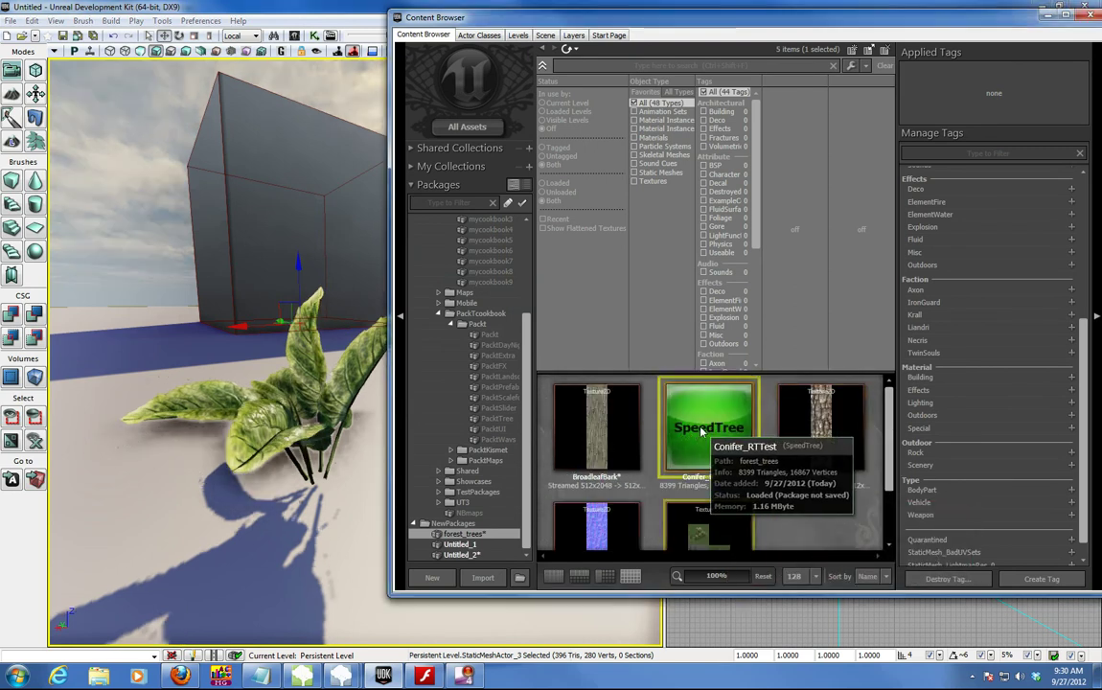
drag(183, 202, 205, 161)
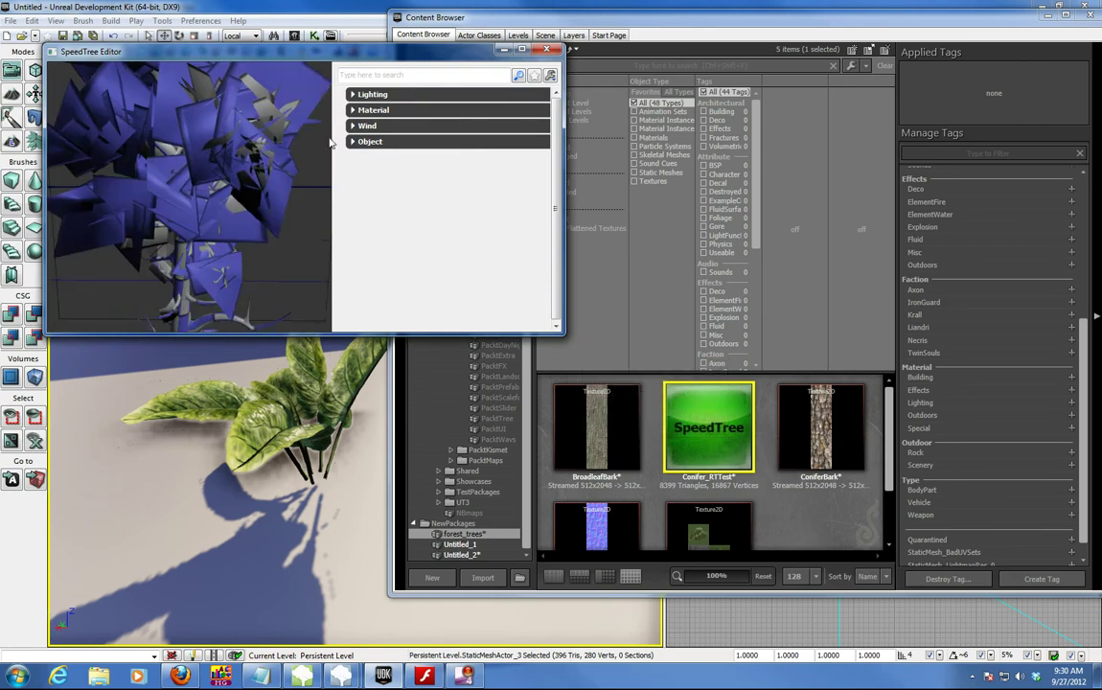
click(354, 110)
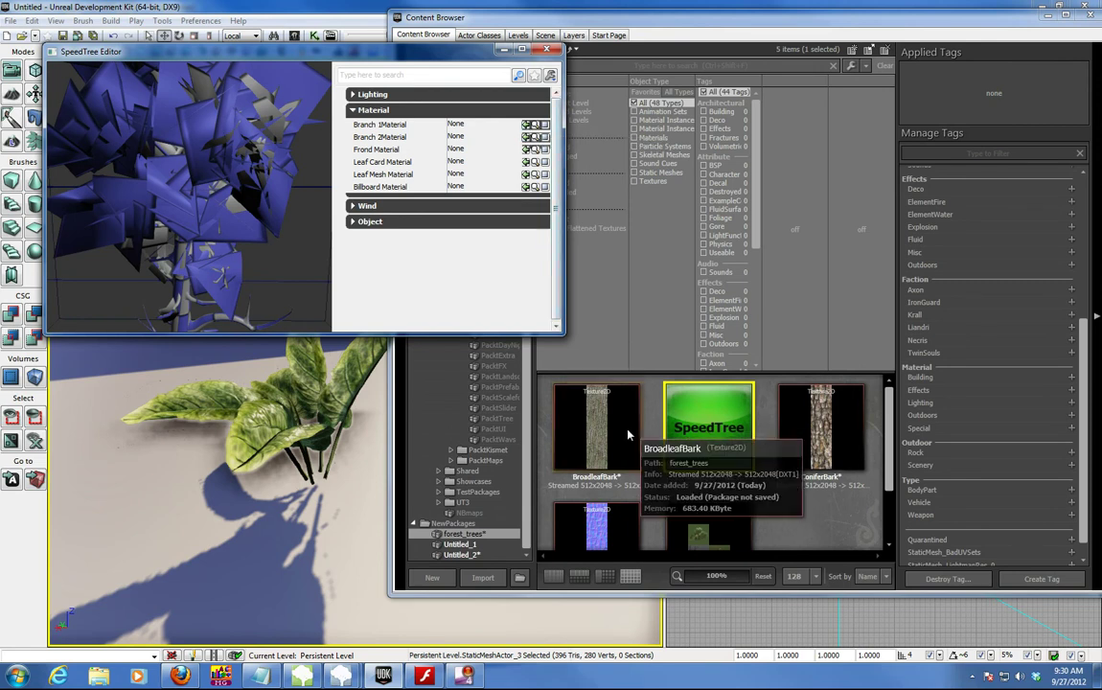
Create a Trunk material with a ConiferBark texture sample wired into Diffuse.
right_click(816, 501)
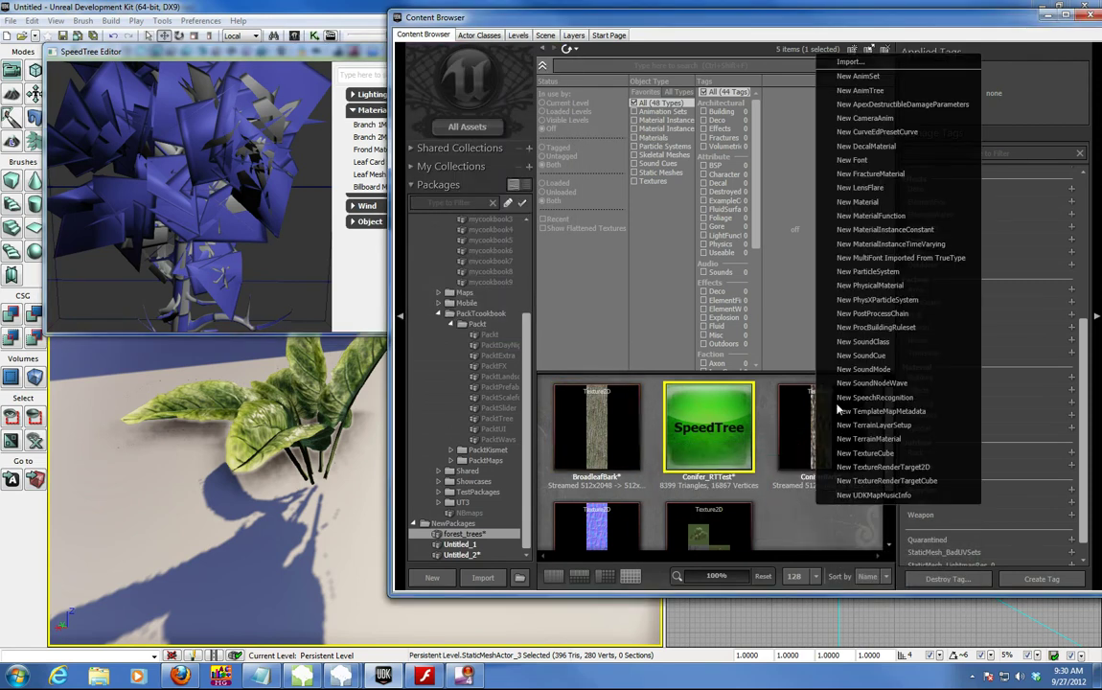
click(859, 202)
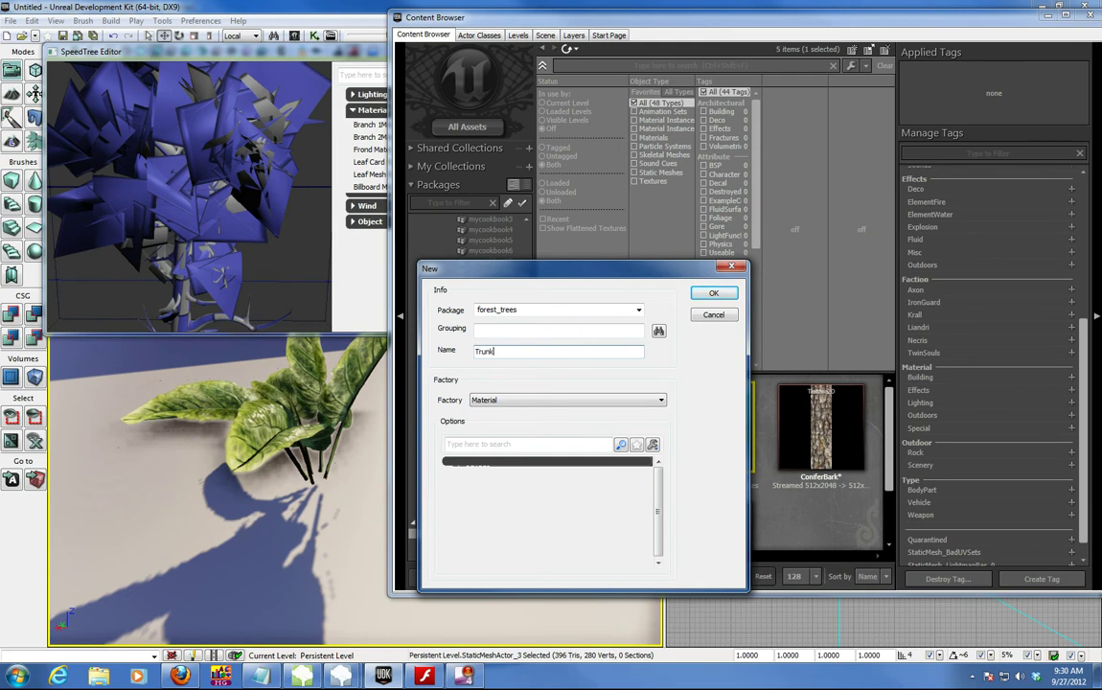
key(Return)
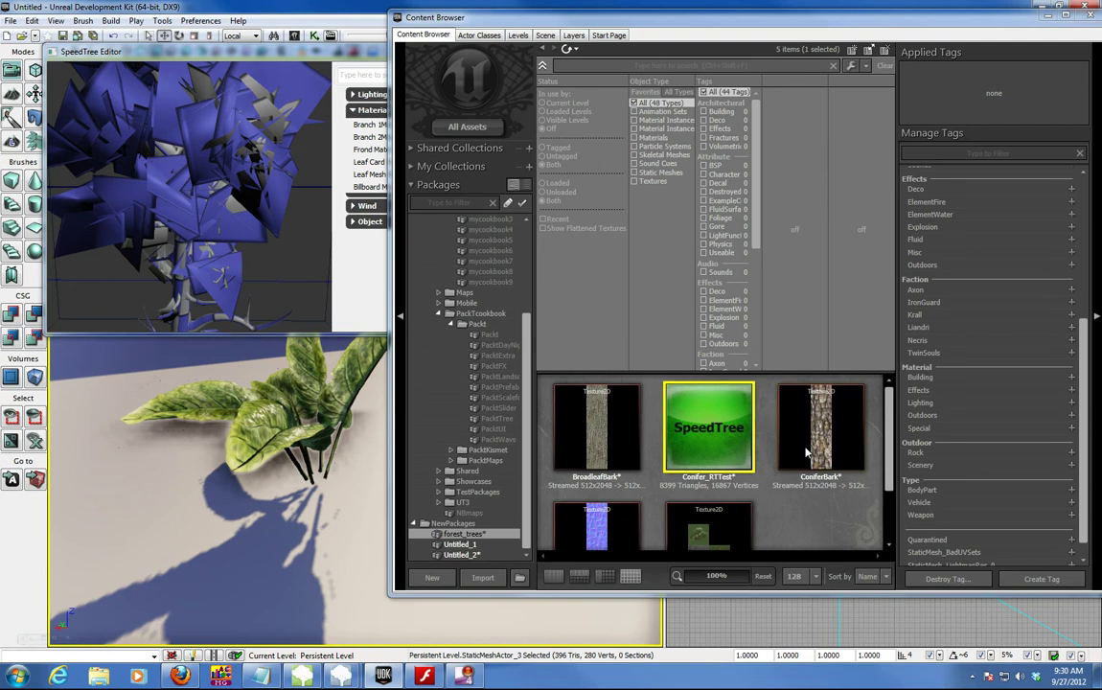
click(819, 441)
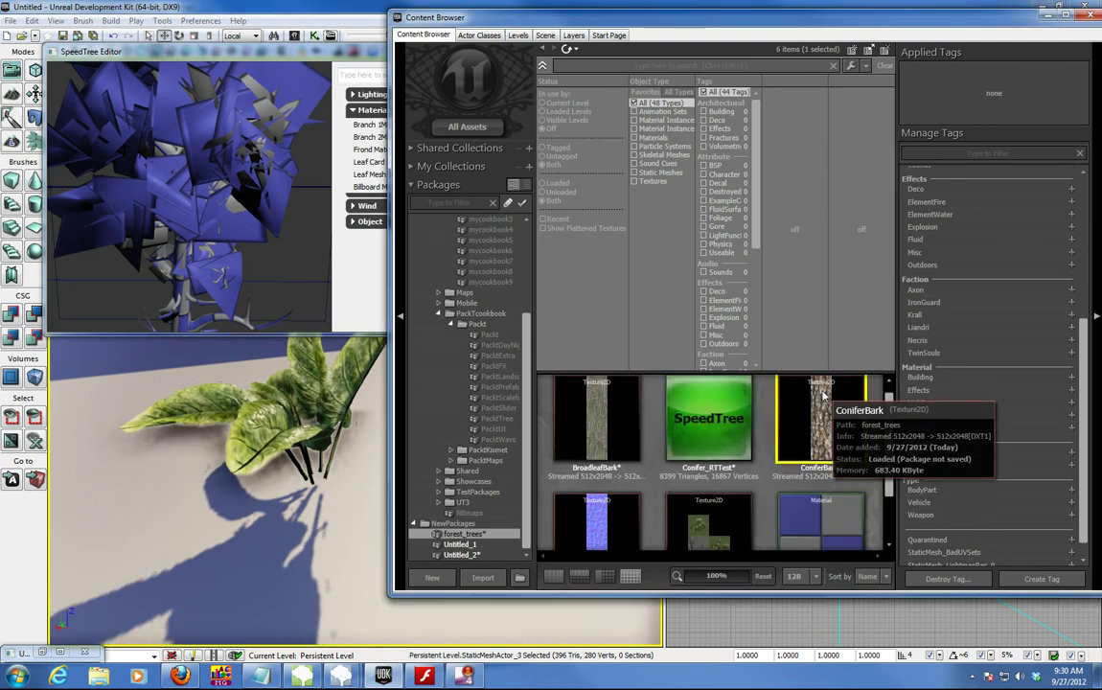
click(50, 653)
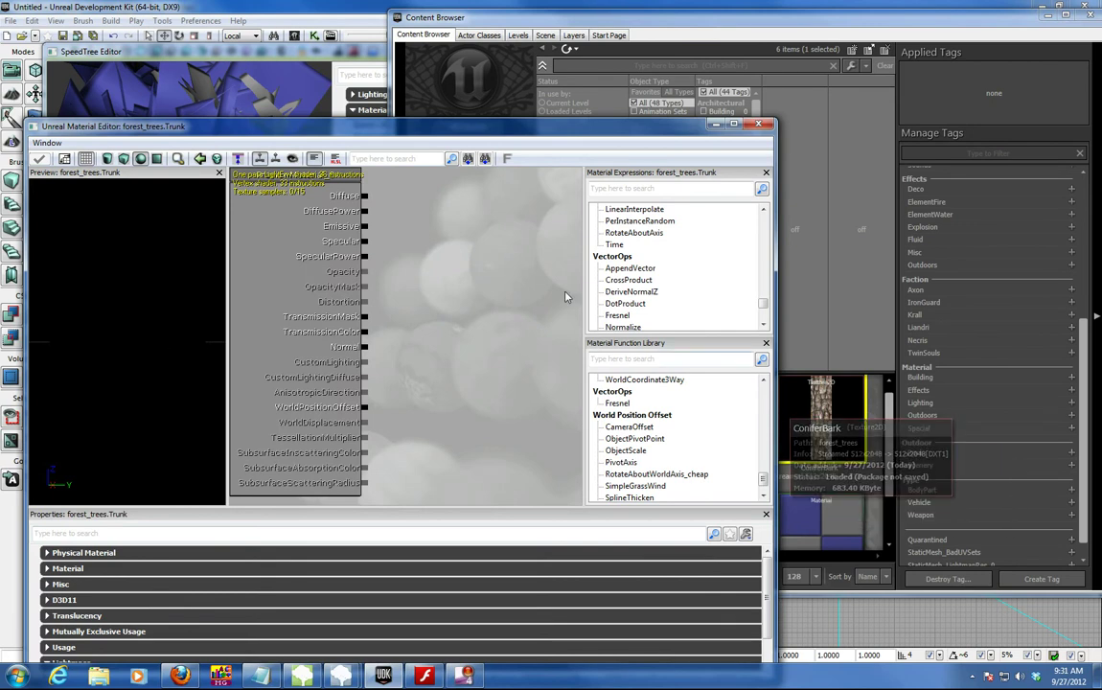
click(441, 234)
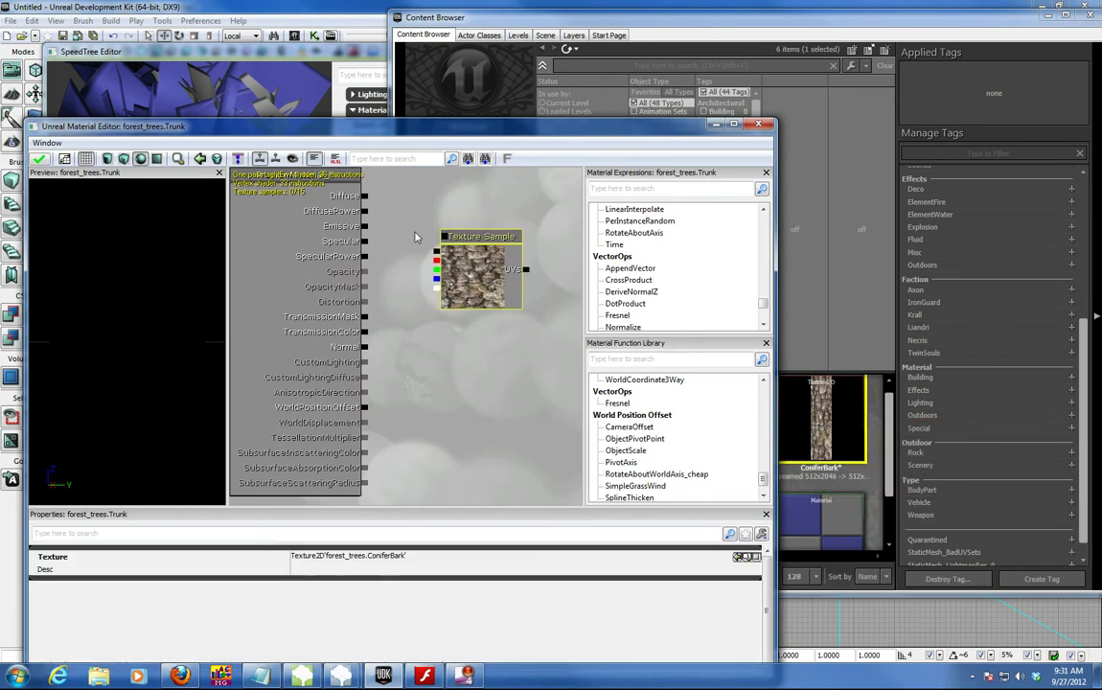
drag(361, 202, 455, 257)
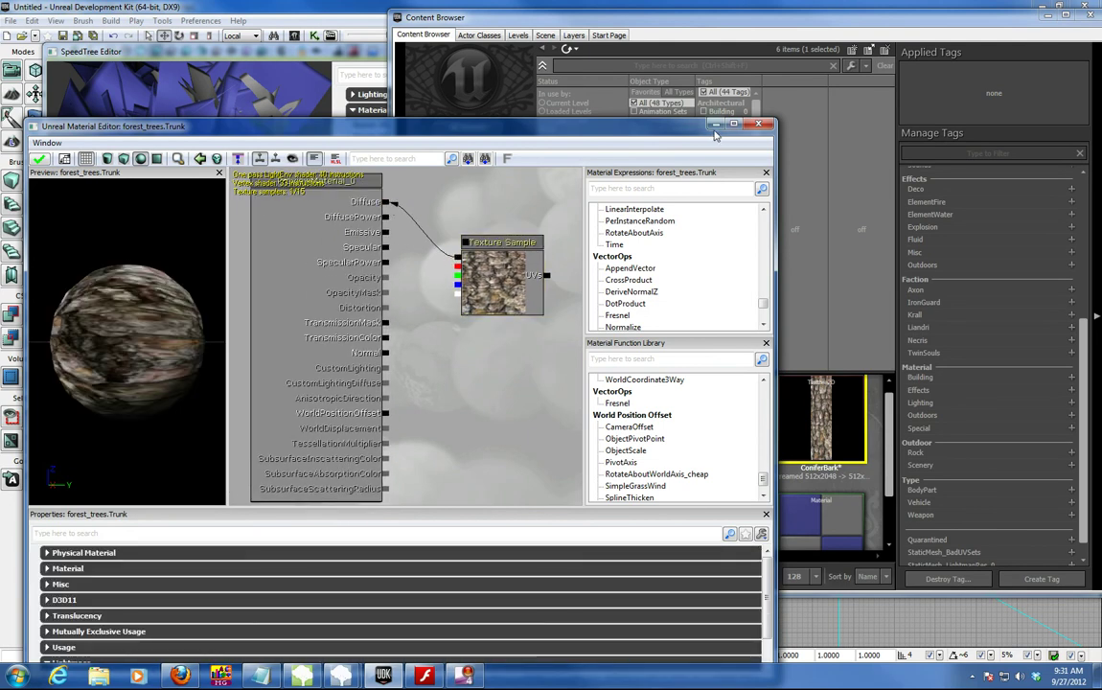
click(715, 124)
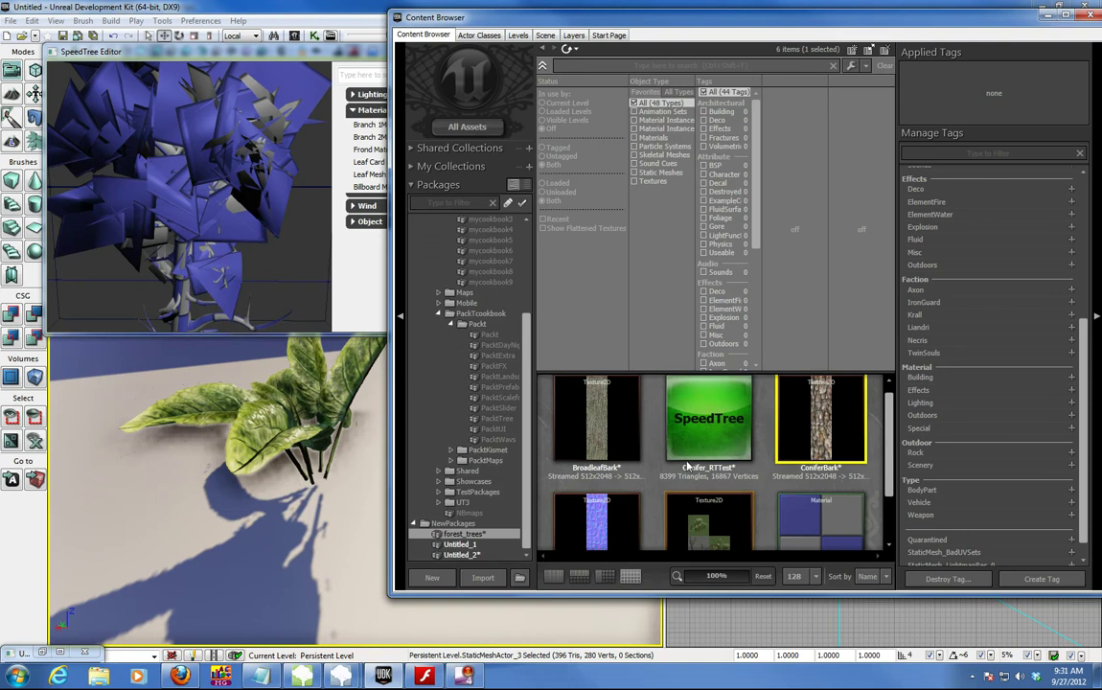
Reopen the Conifer_RTTest tree editor's material slots and select the Trunk material.
double_click(715, 448)
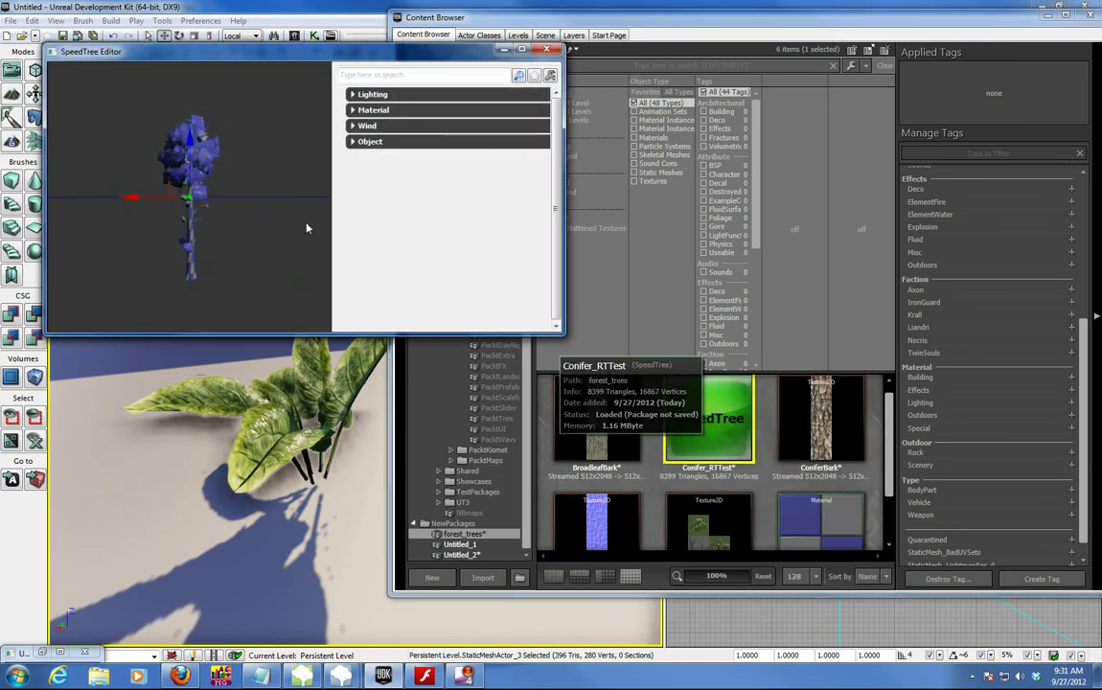
click(352, 110)
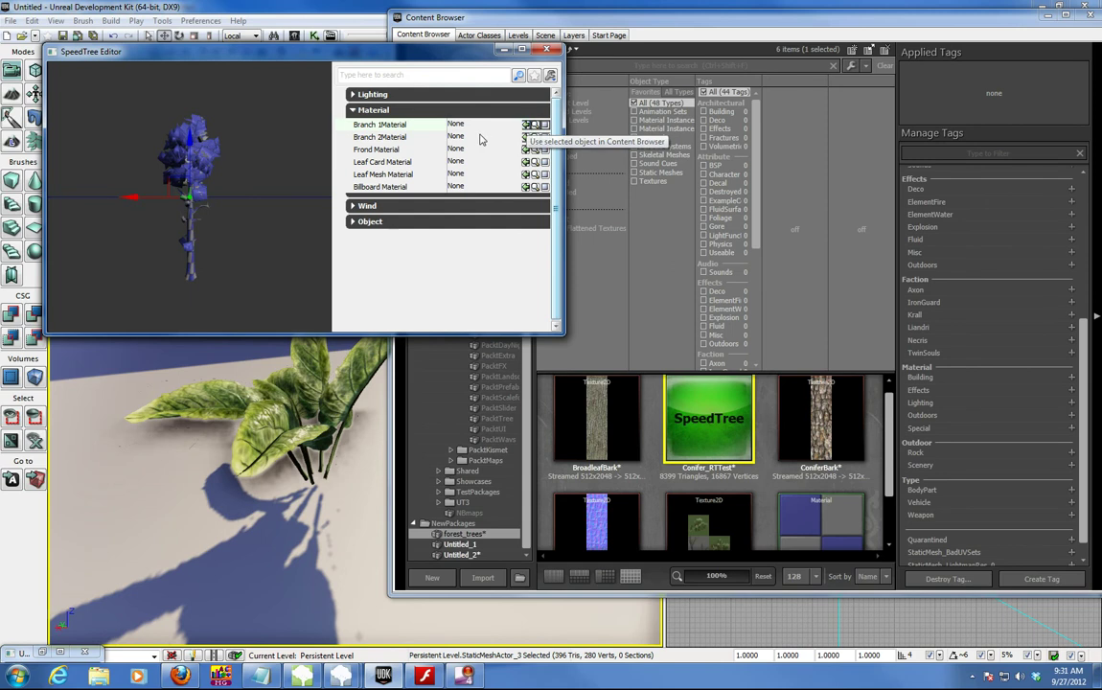
click(820, 422)
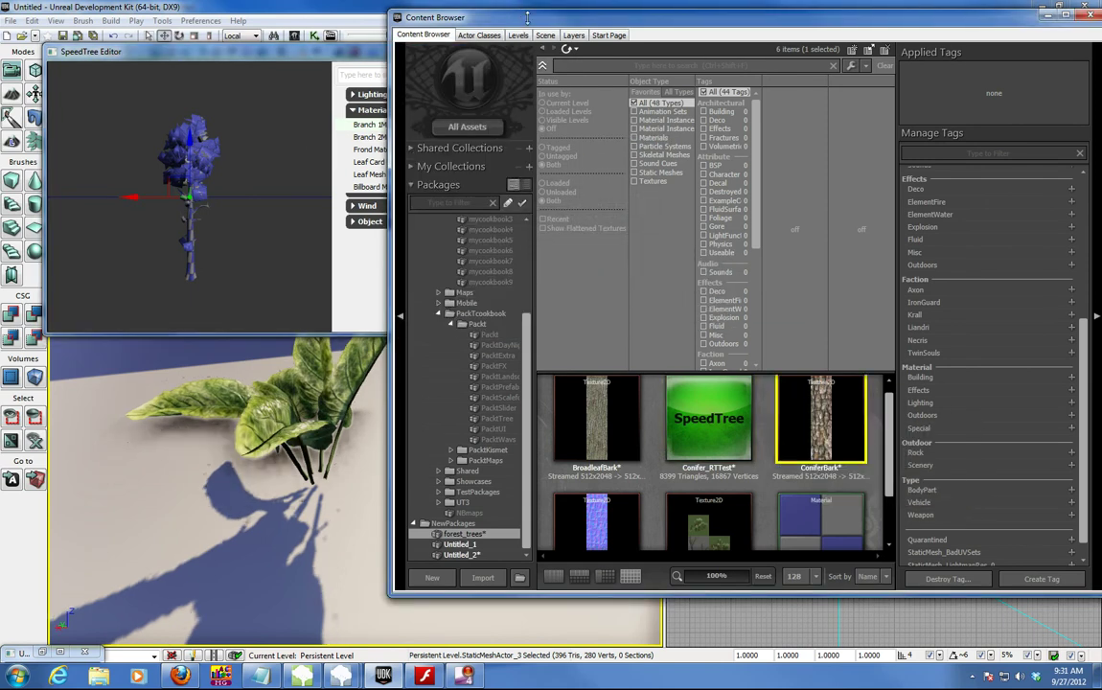
drag(526, 17, 670, 37)
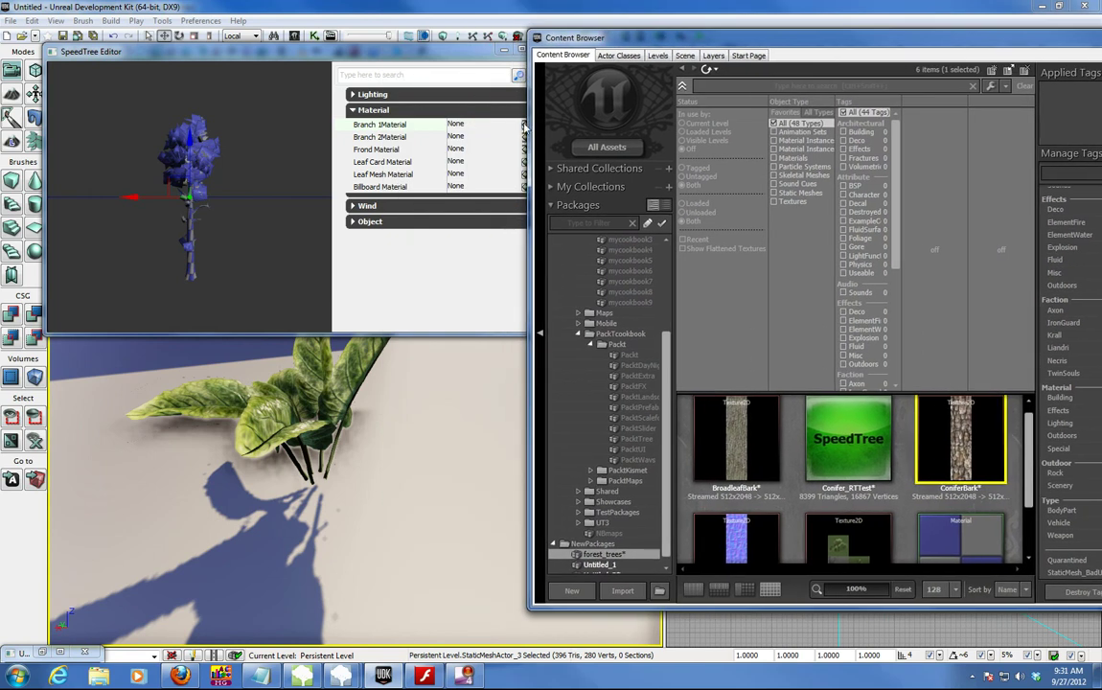
click(525, 125)
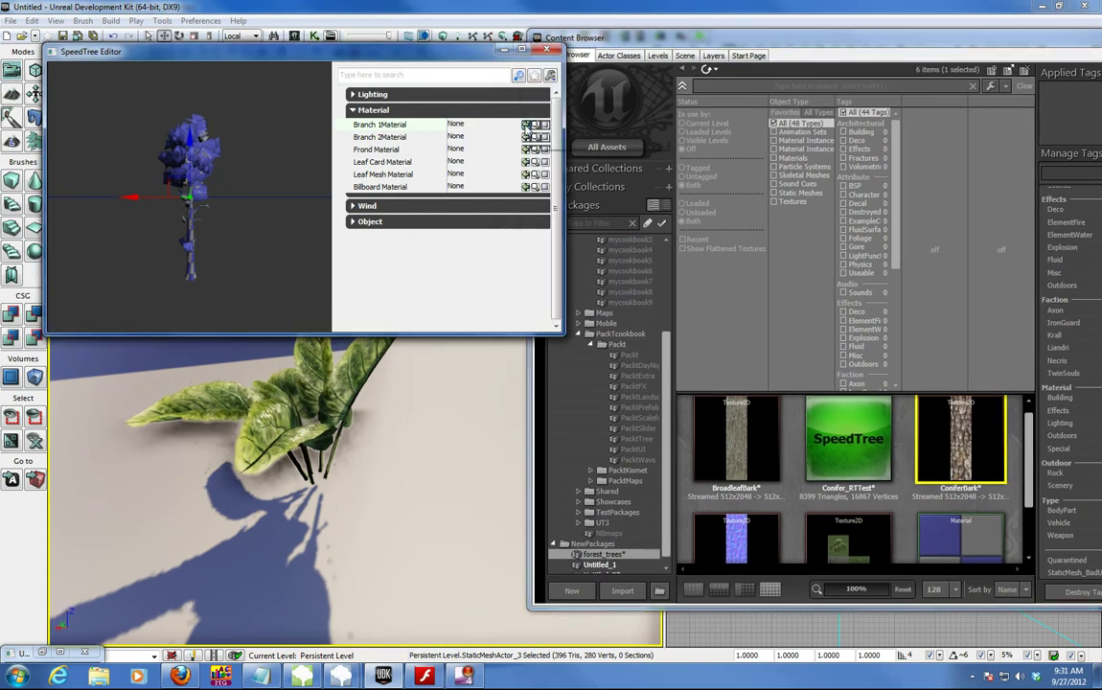
click(912, 444)
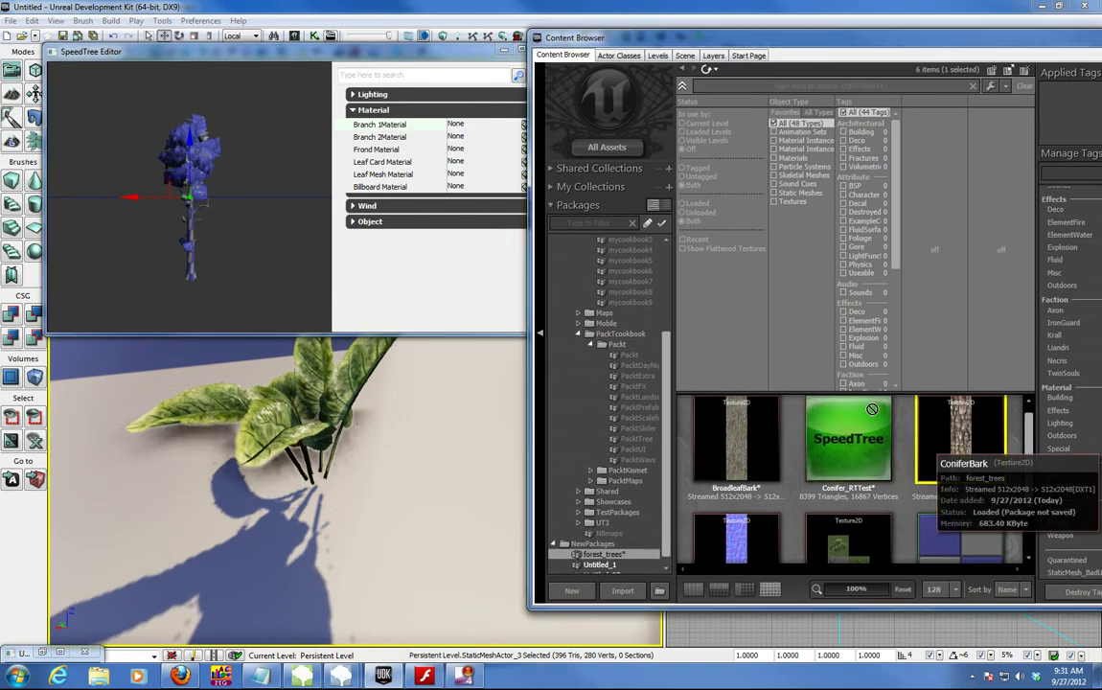
click(525, 125)
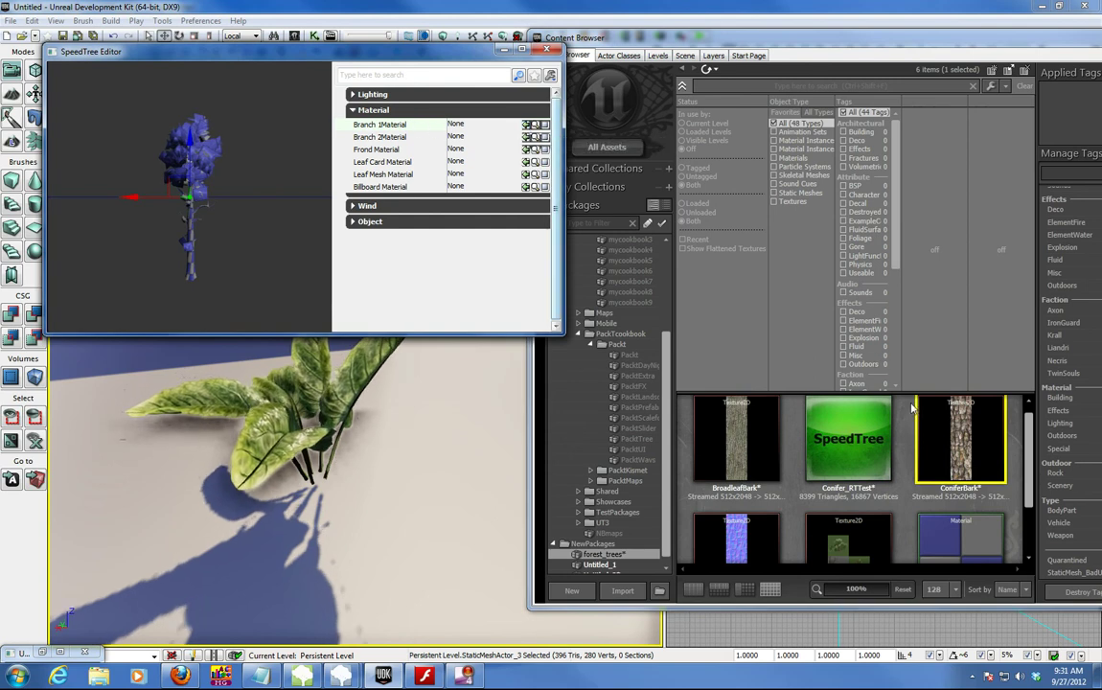
click(1034, 532)
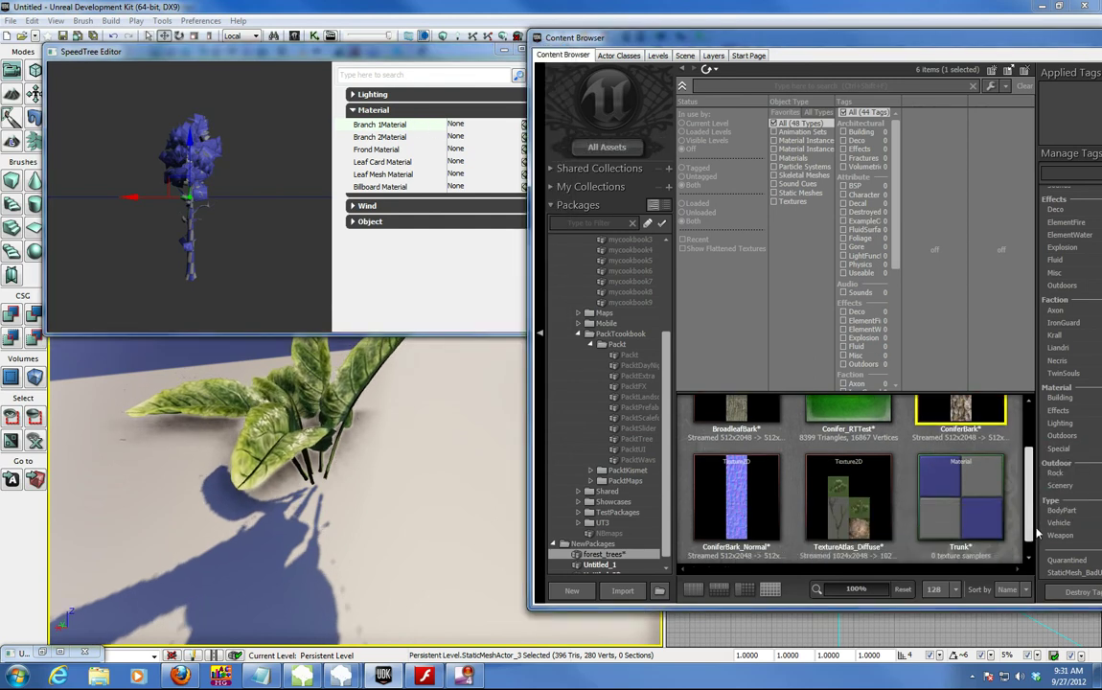
click(972, 510)
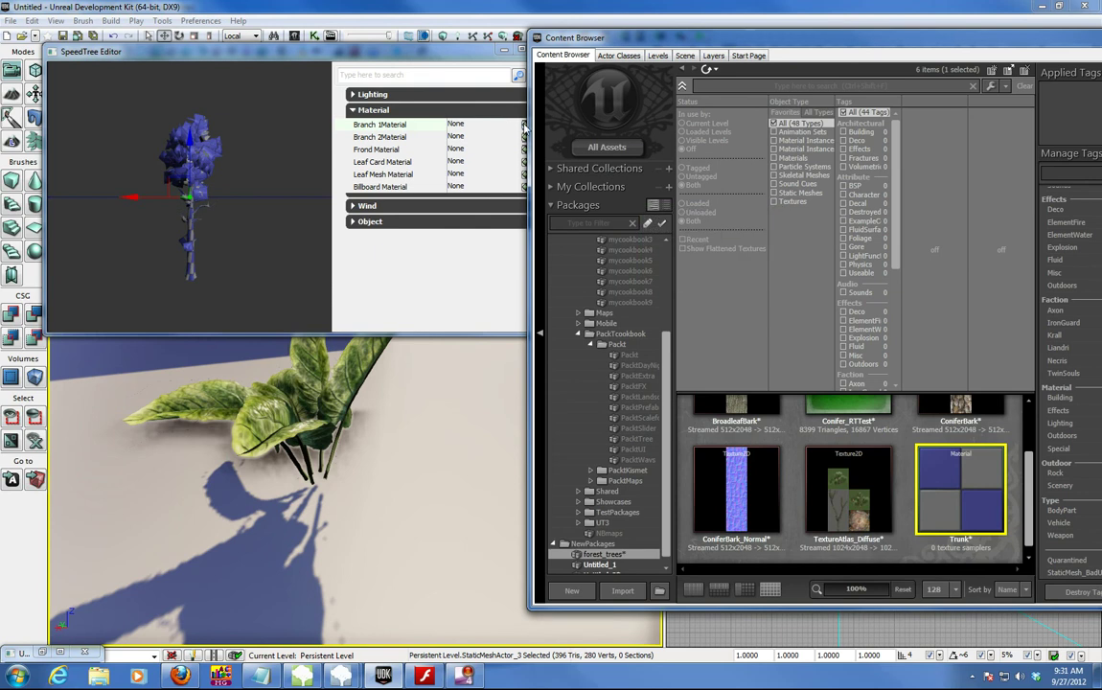
Open the Trunk material in the Material Editor, apply it, and close the editor.
double_click(926, 468)
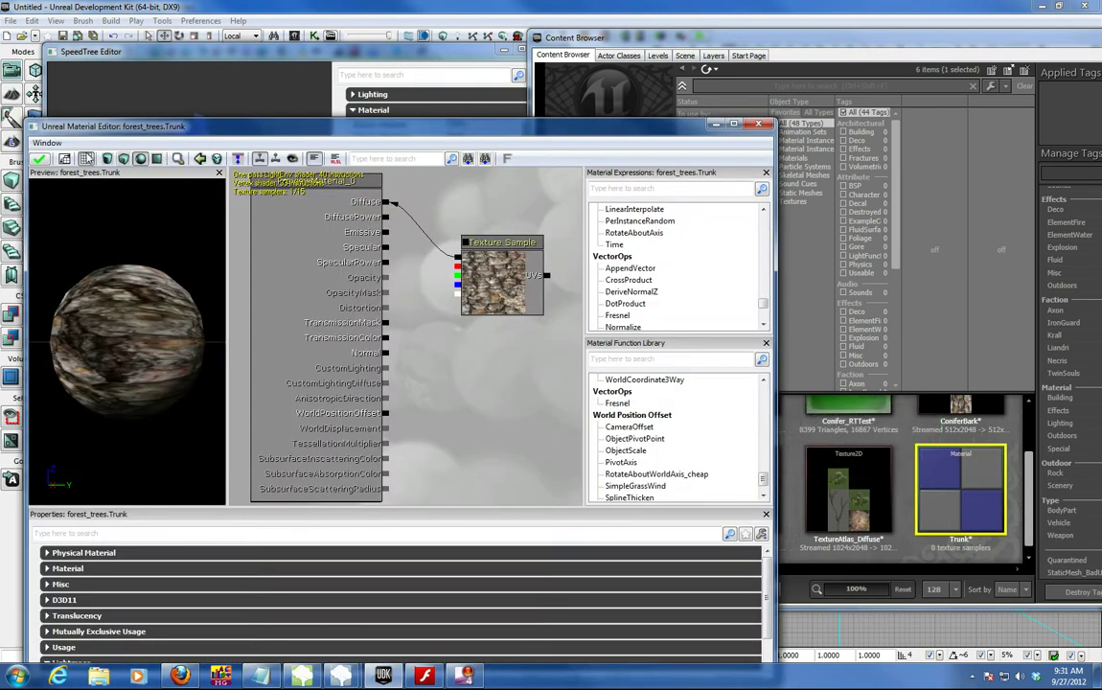
click(41, 161)
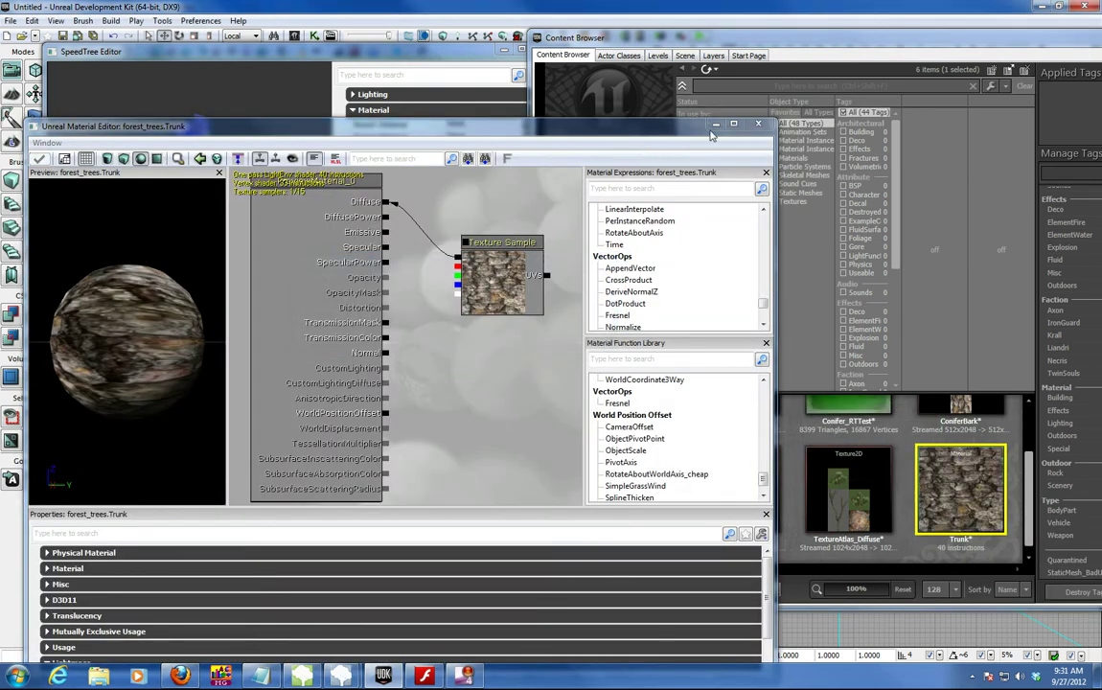
click(715, 126)
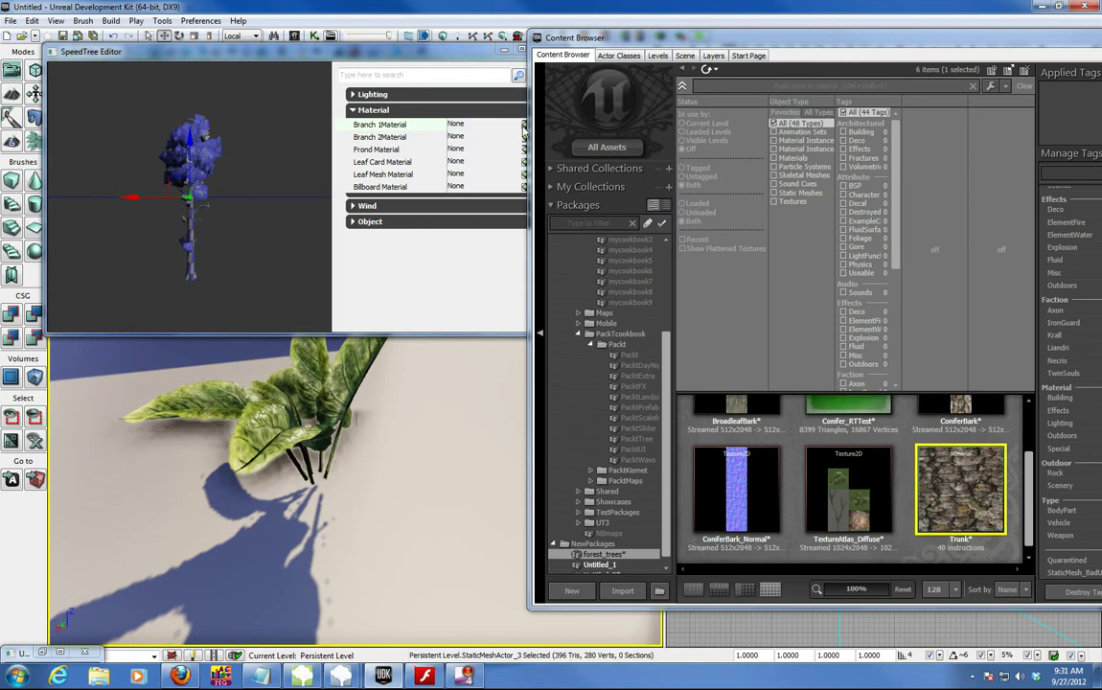
Assign forest_trees.Trunk to the tree's Branch 1Material and Branch 2Material slots.
click(525, 129)
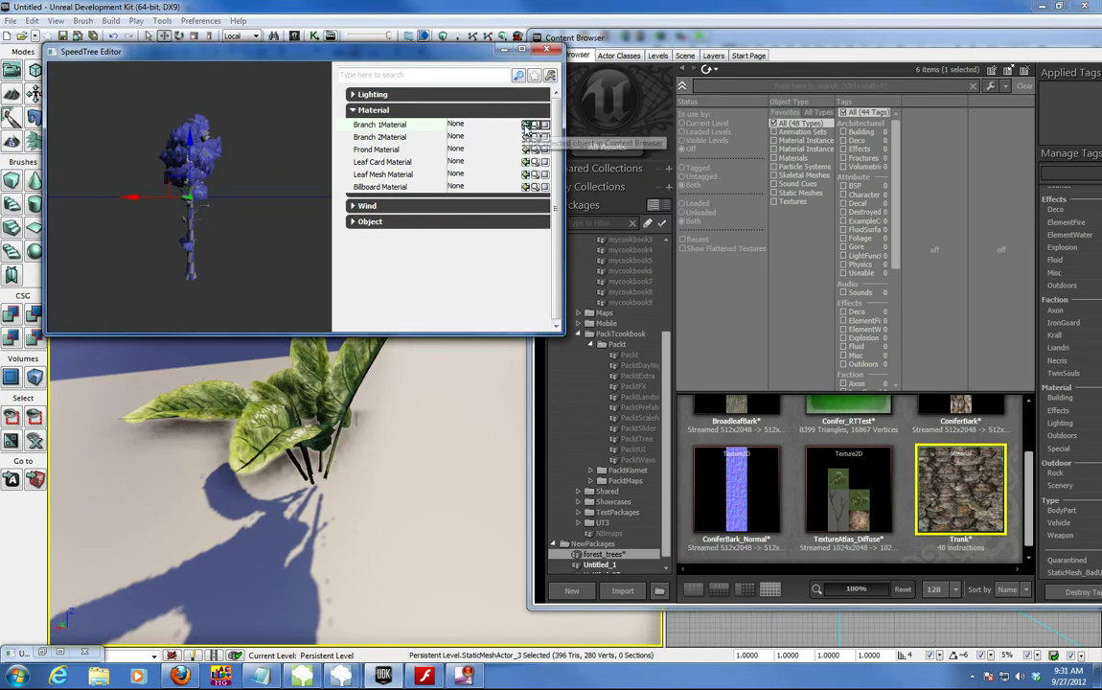
click(525, 125)
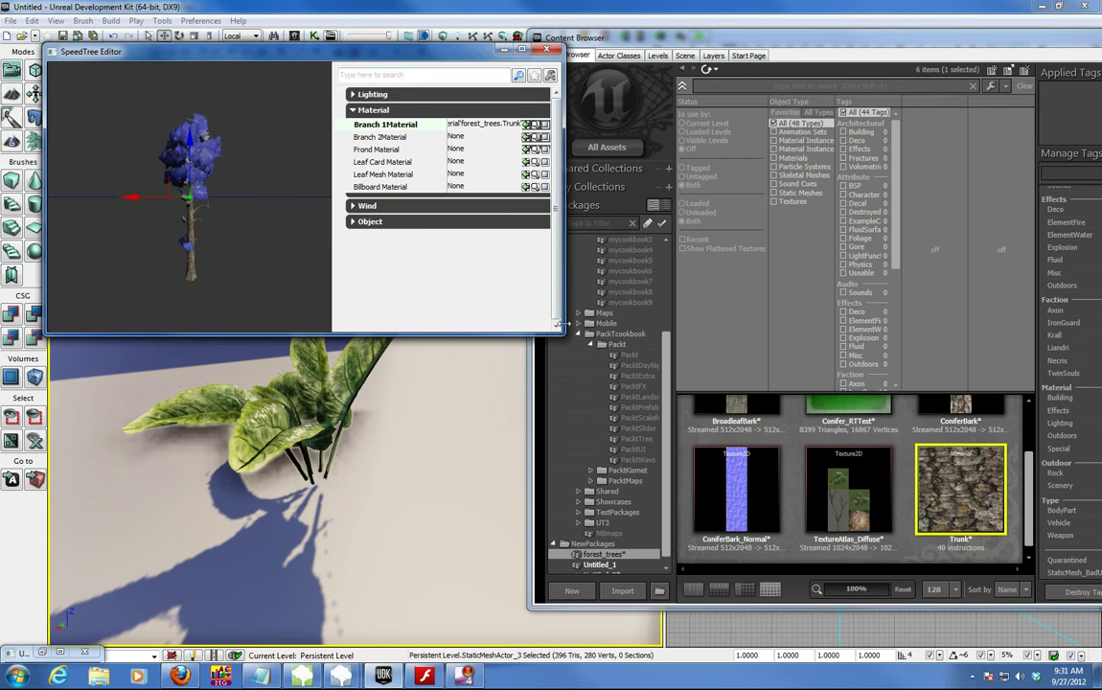
drag(559, 328, 754, 499)
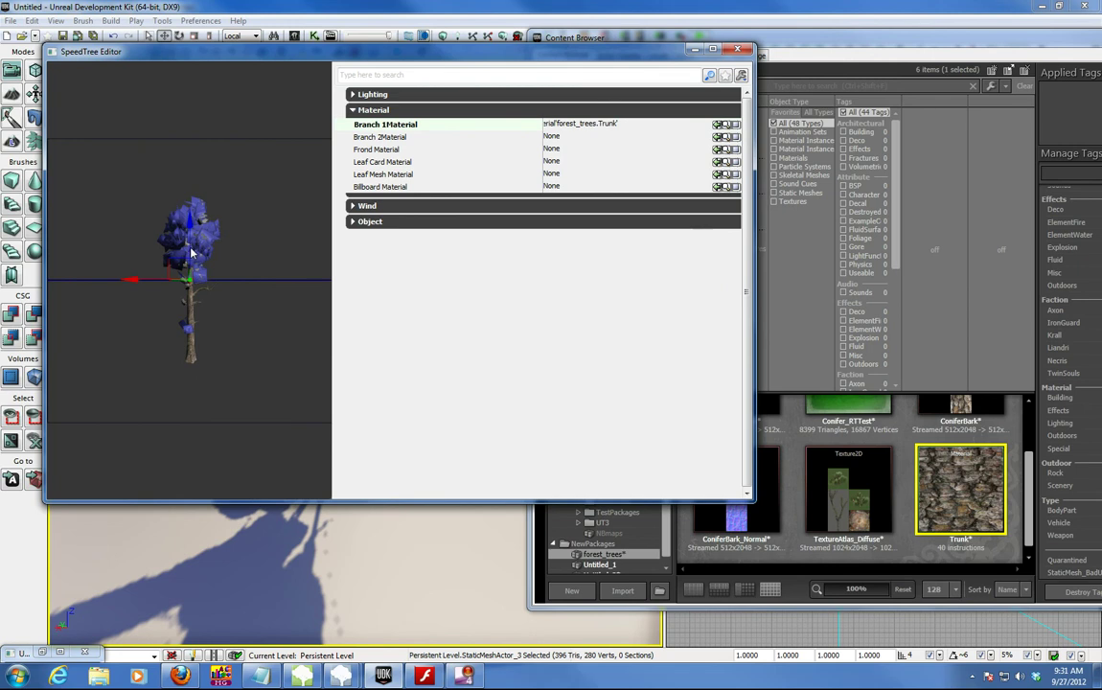
click(718, 137)
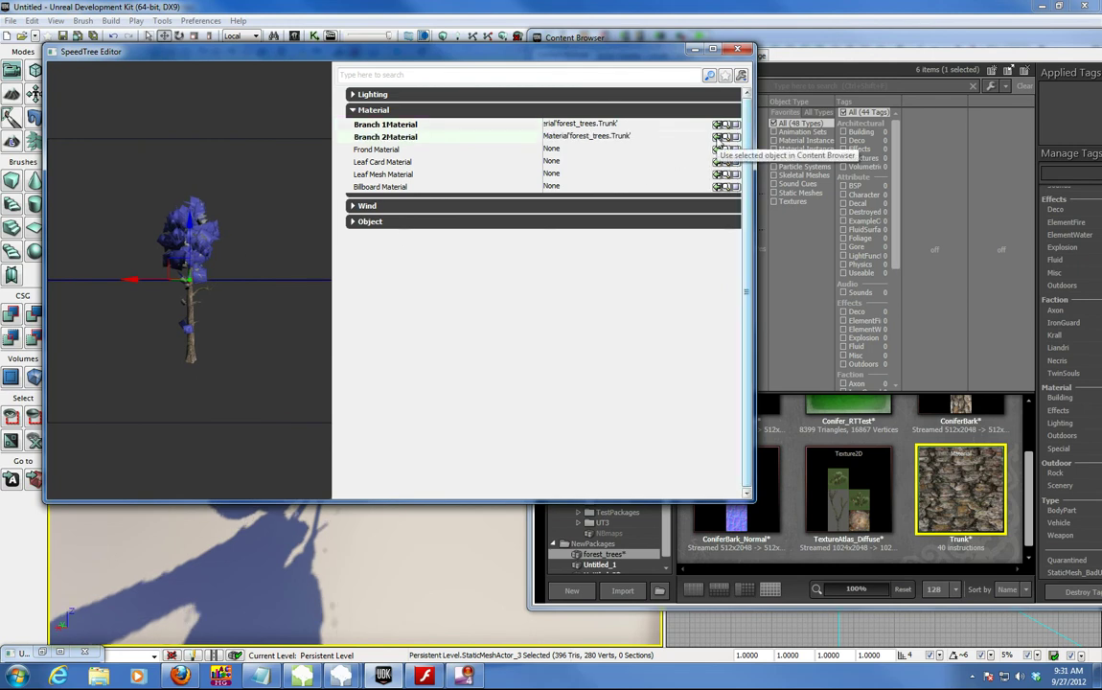
scroll(187, 309, up, 10)
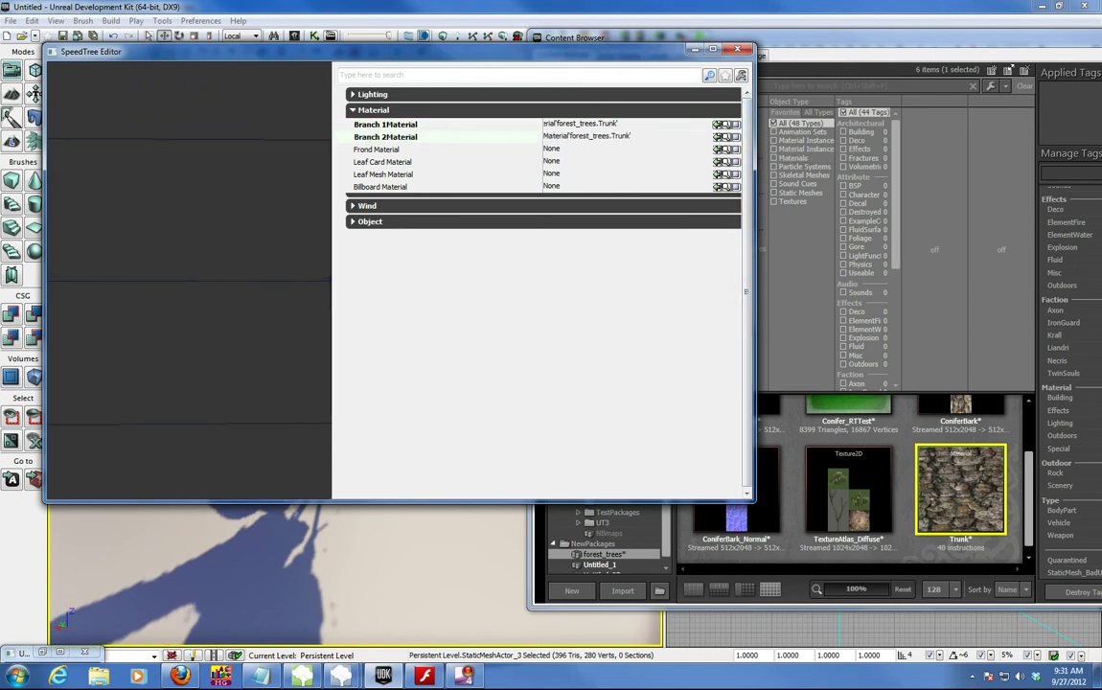
scroll(188, 309, down, 8)
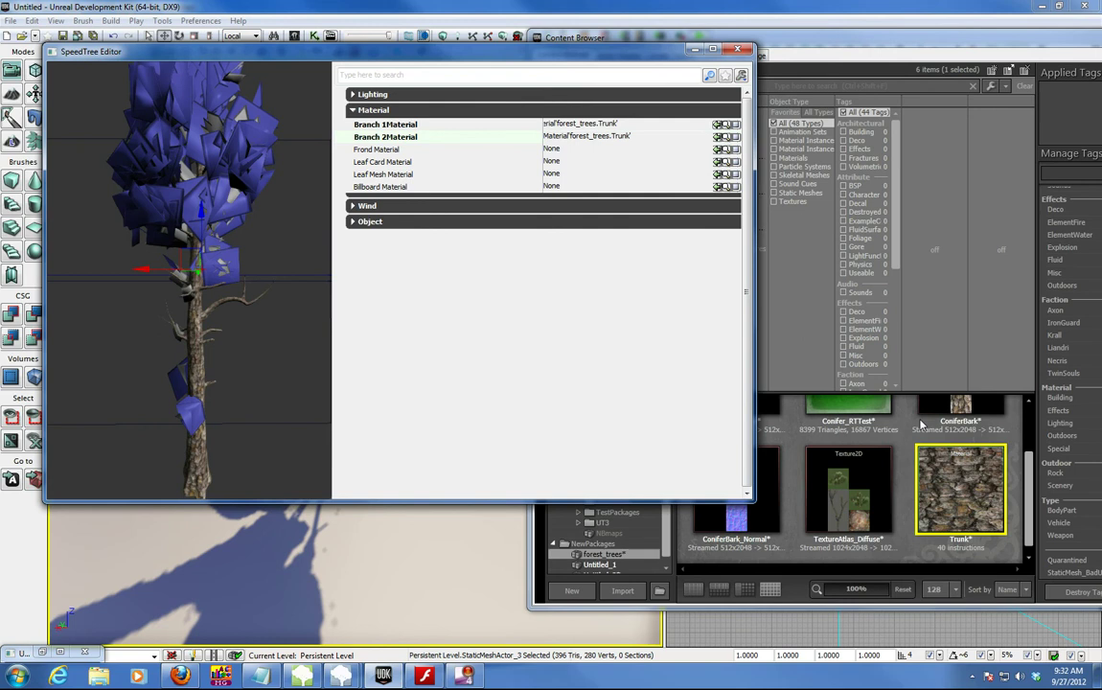
click(909, 433)
Create a new material named 'leaves' in the forest_trees package.
right_click(906, 436)
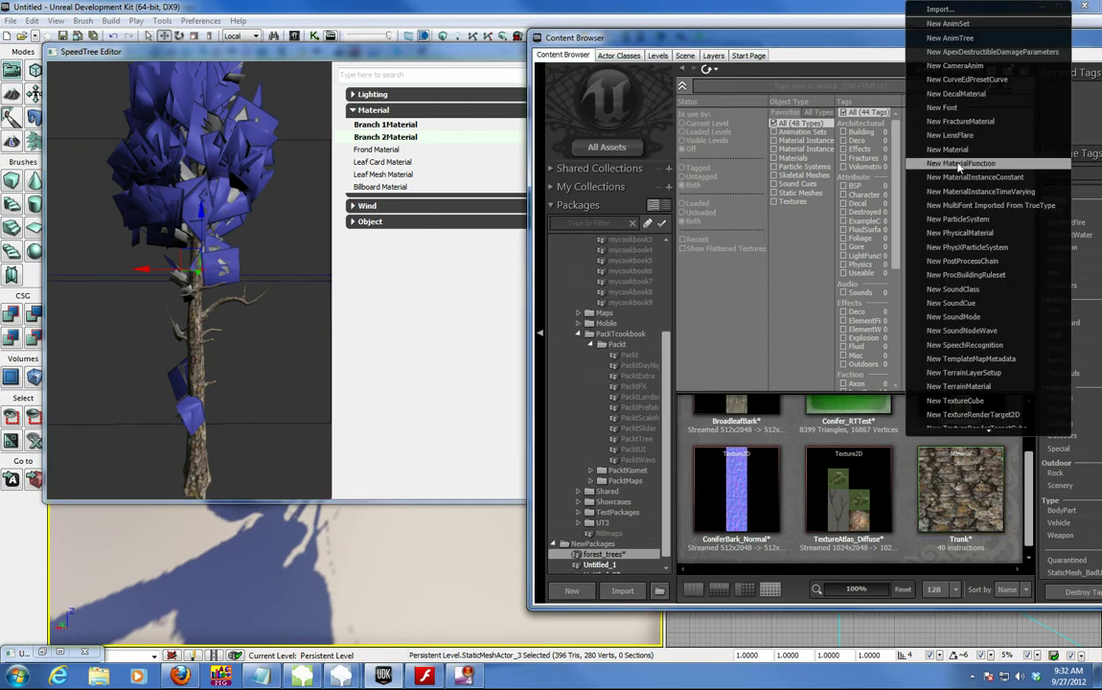
click(954, 149)
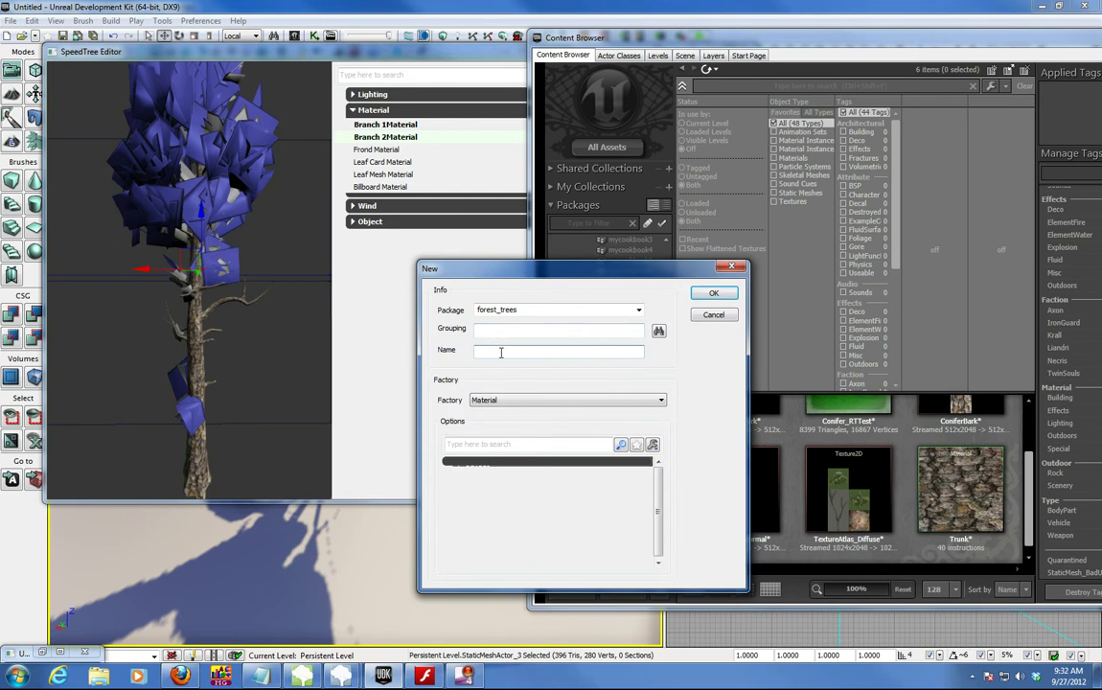
text(leaves)
key(Return)
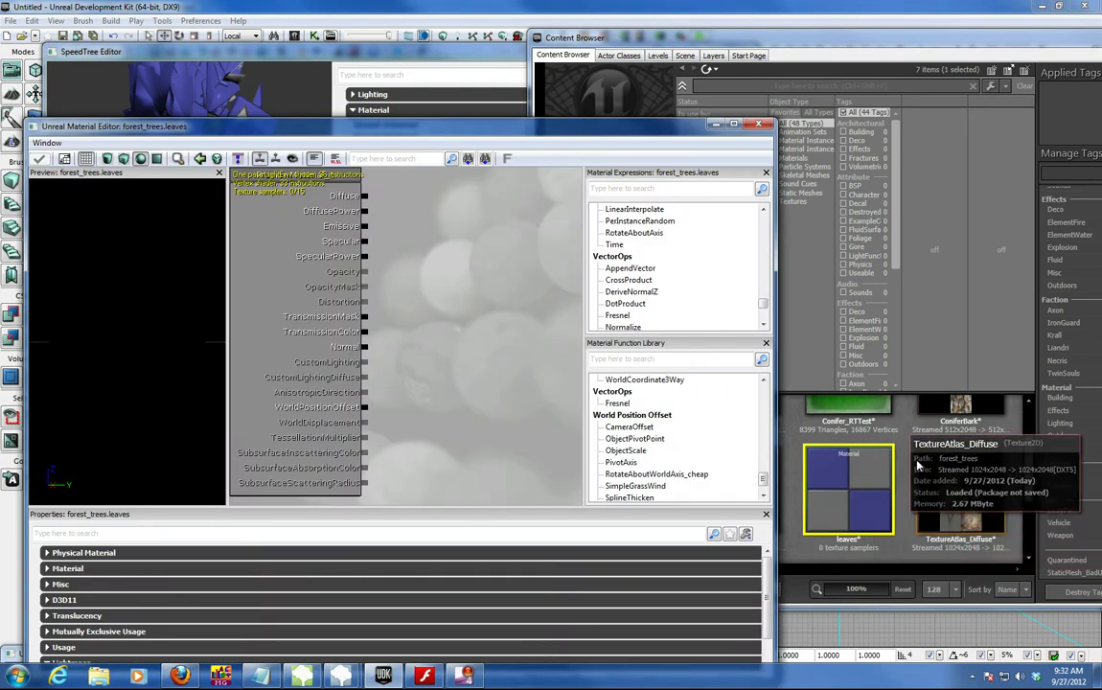
Add a TextureAtlas_Diffuse texture sample and connect its RGB to Diffuse.
click(918, 465)
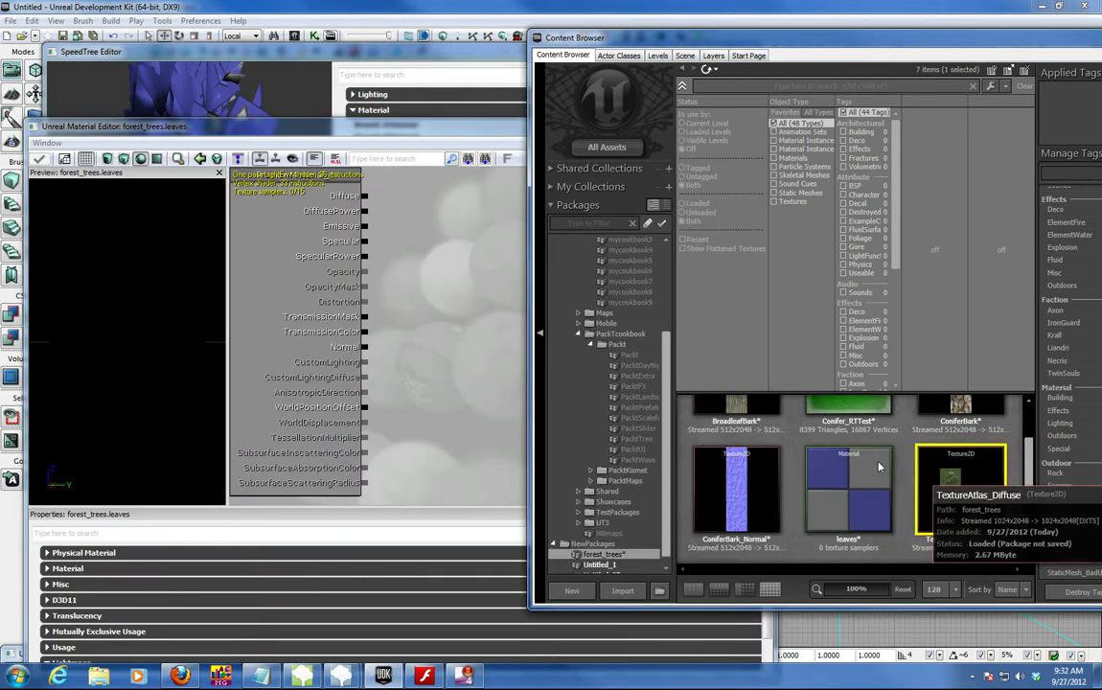
click(454, 259)
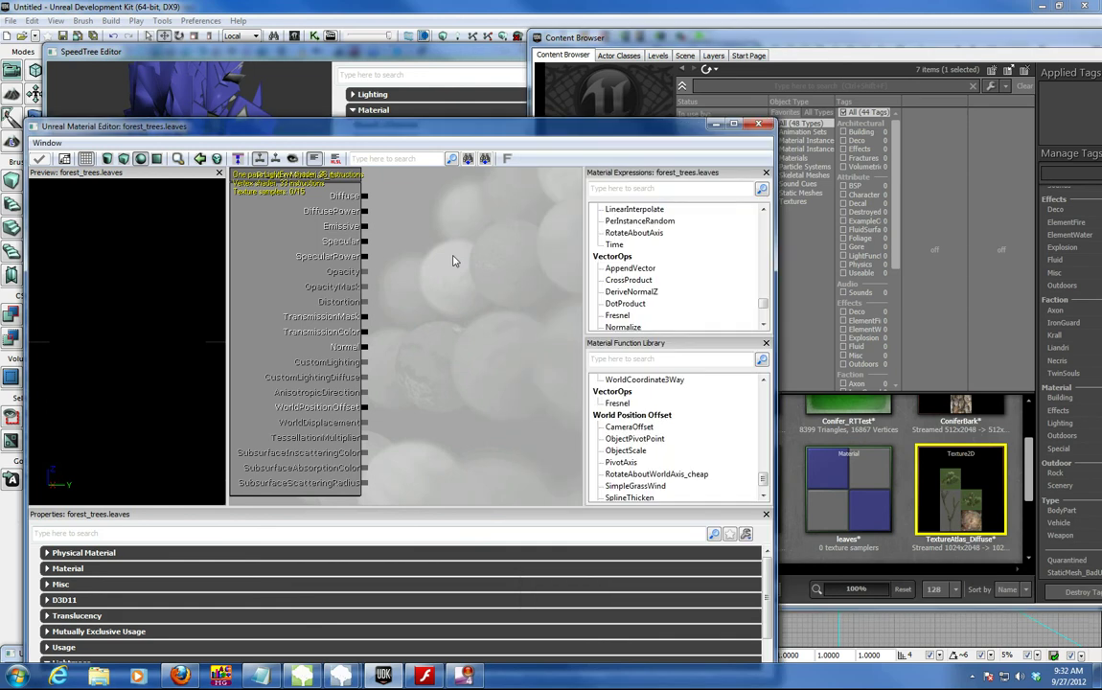
click(458, 252)
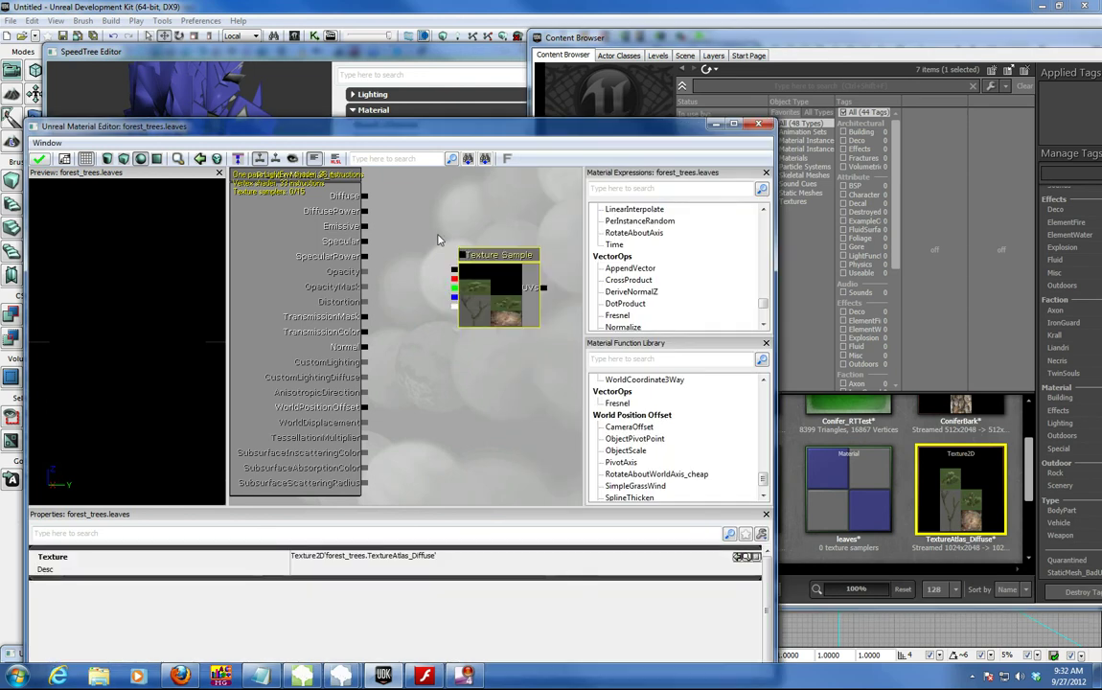
drag(364, 196, 455, 269)
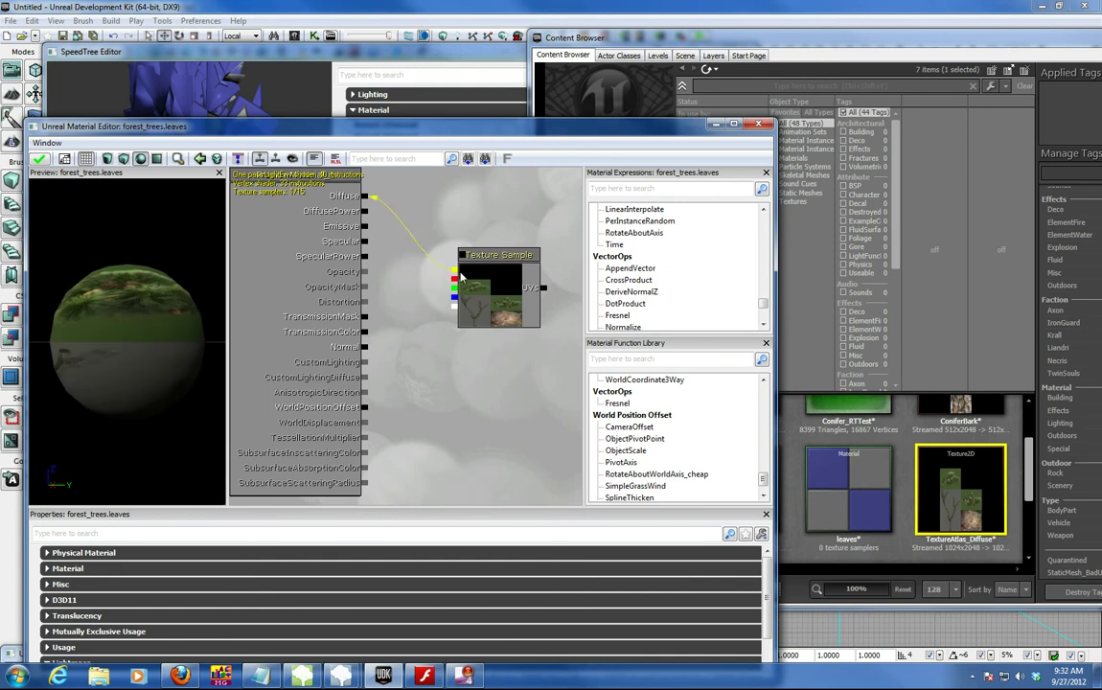
click(1025, 461)
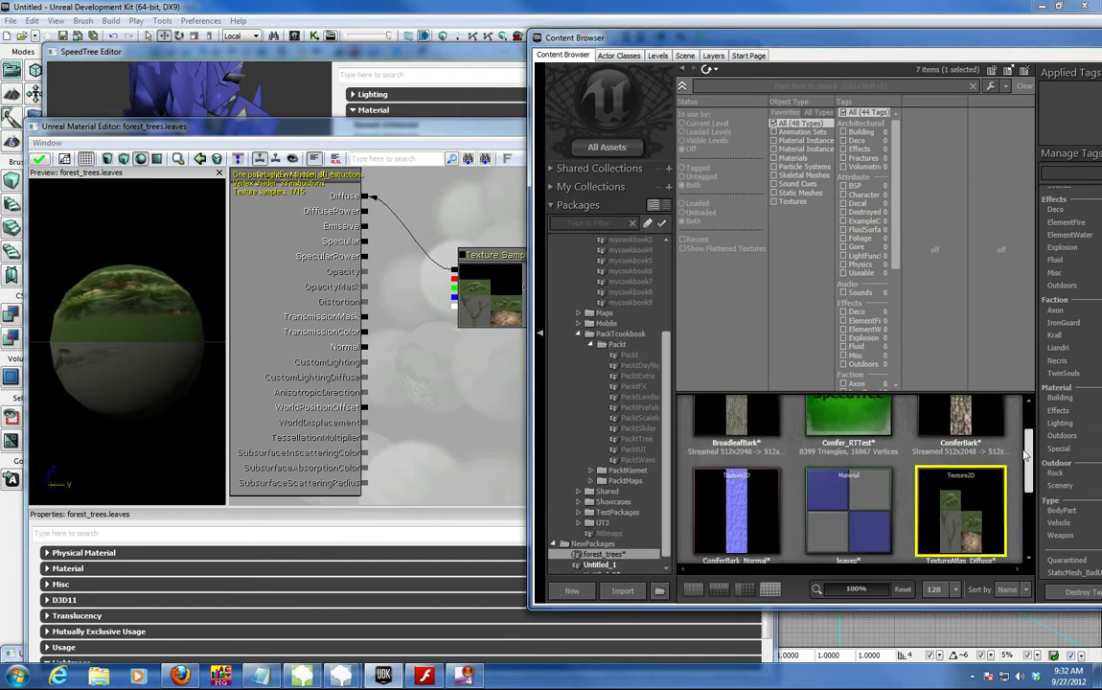
Import TextureAtlas_Specular into forest_trees and place it as a texture sample in the graph.
click(623, 590)
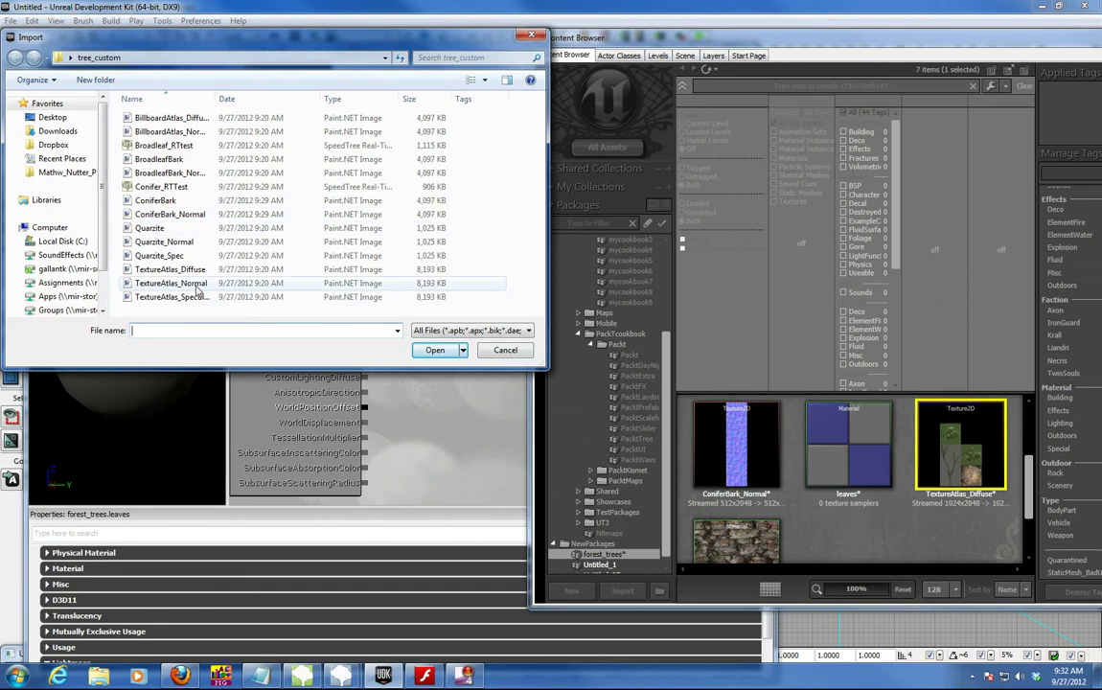
click(194, 299)
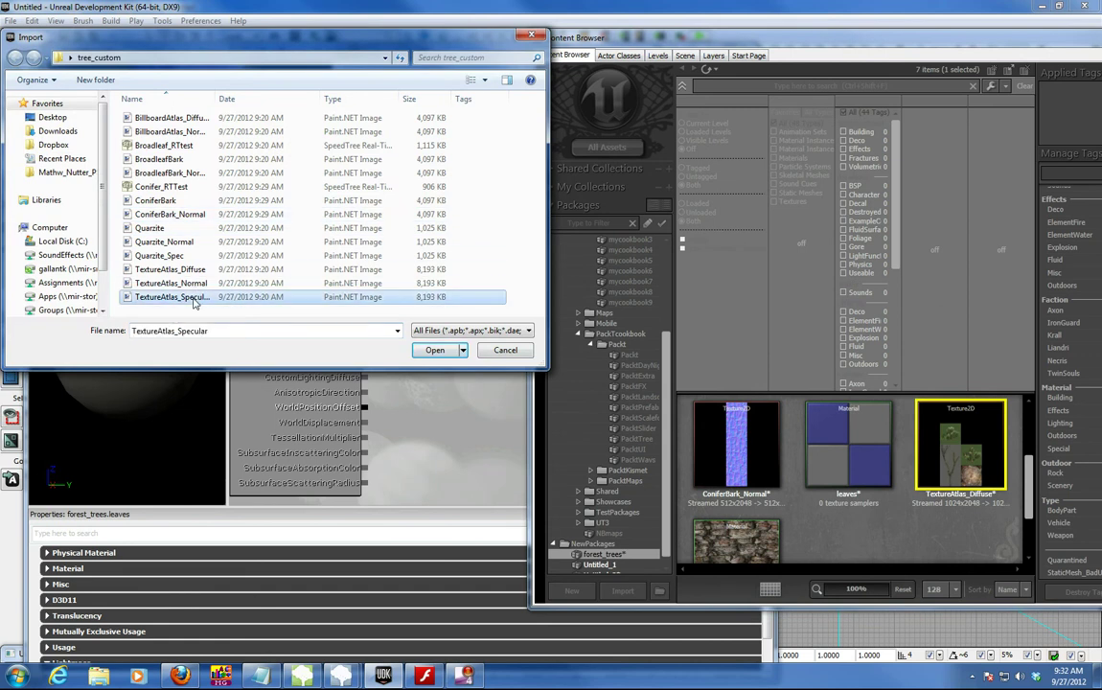
click(456, 351)
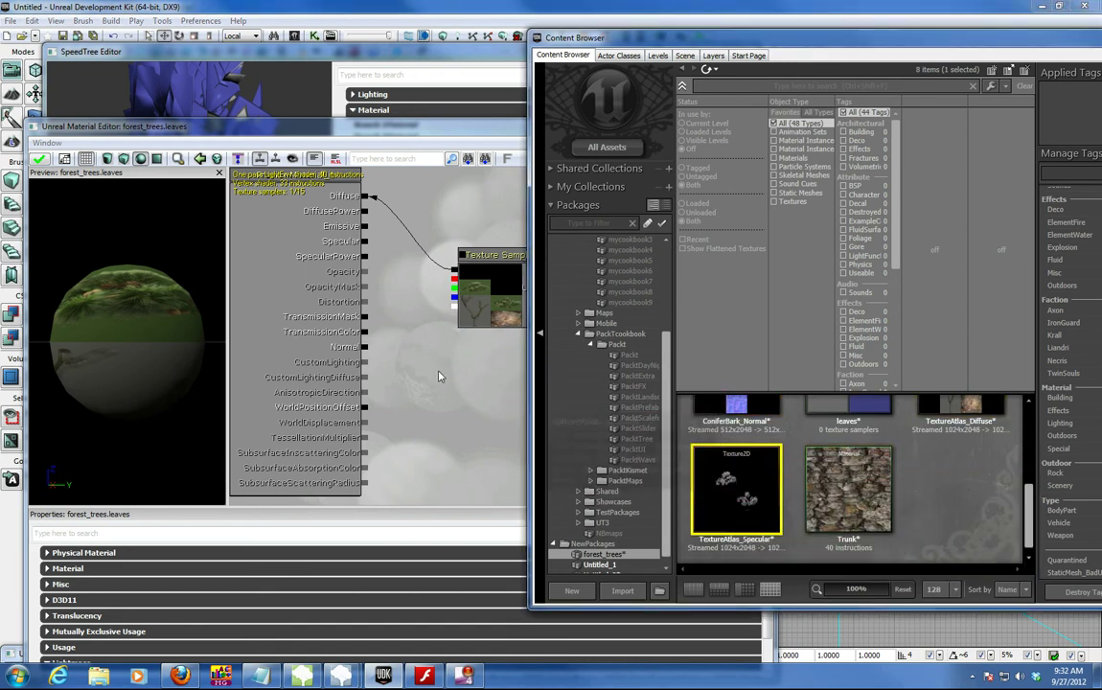
click(463, 395)
click(465, 396)
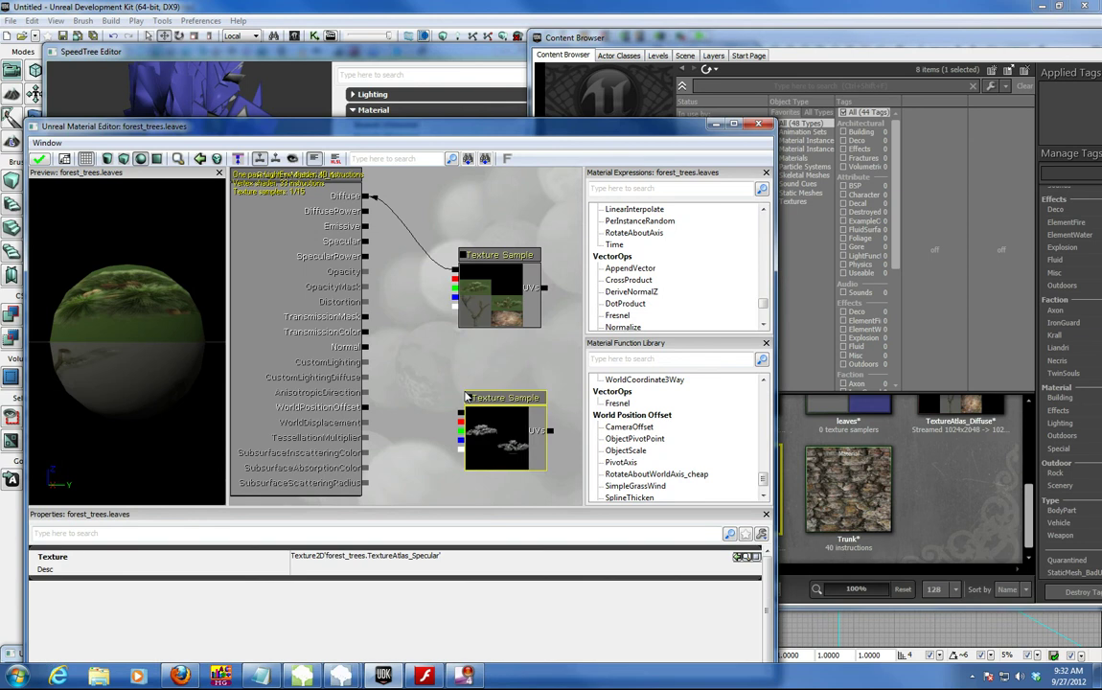
Add a Math Add node to the leaves material graph.
right_click(431, 317)
mouse_move(482, 370)
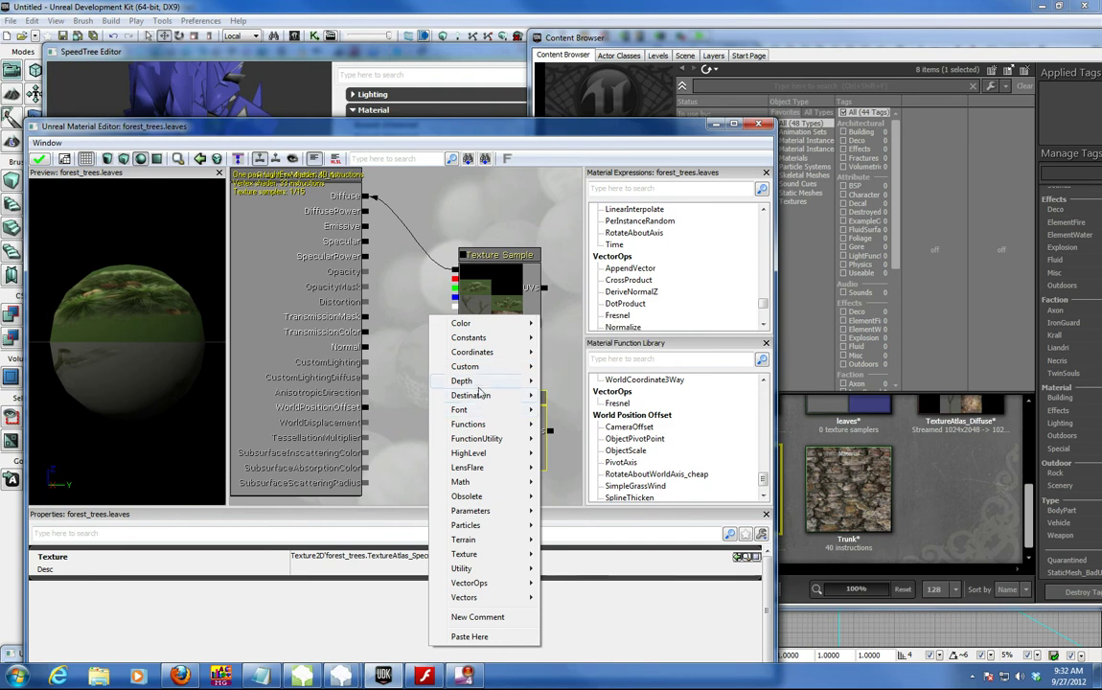
mouse_move(479, 482)
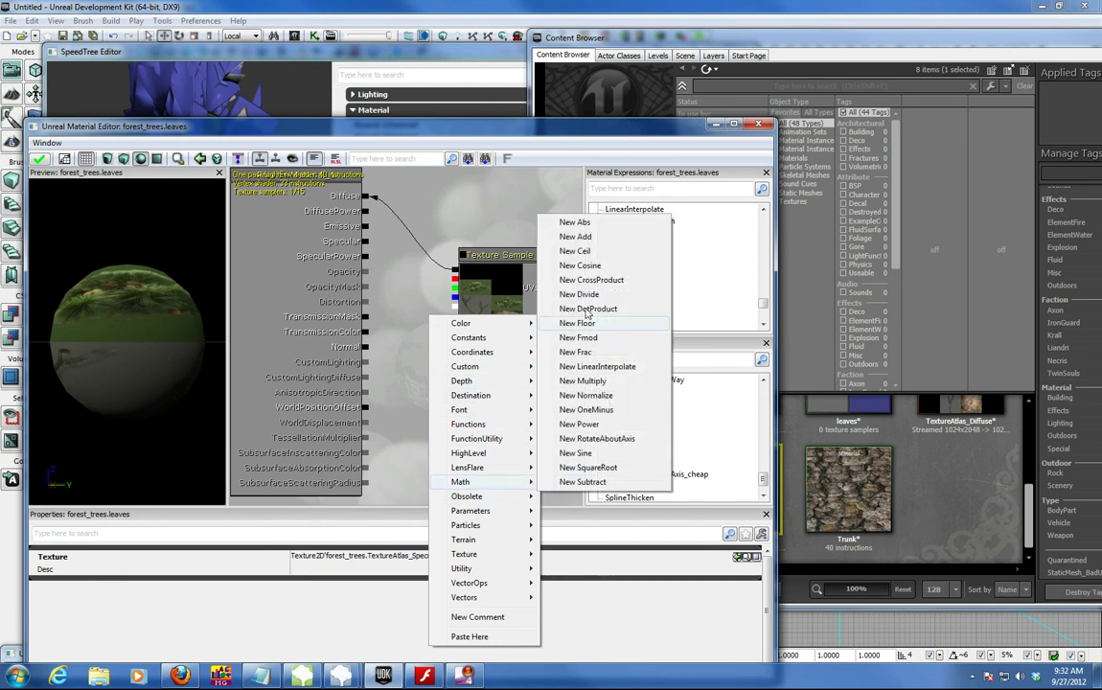
click(575, 235)
drag(461, 343, 403, 347)
Move the Add node off the specular sample and add a Particles VertexColor node.
mouse_move(486, 383)
mouse_down()
mouse_move(513, 384)
mouse_move(495, 380)
mouse_up()
right_click(432, 445)
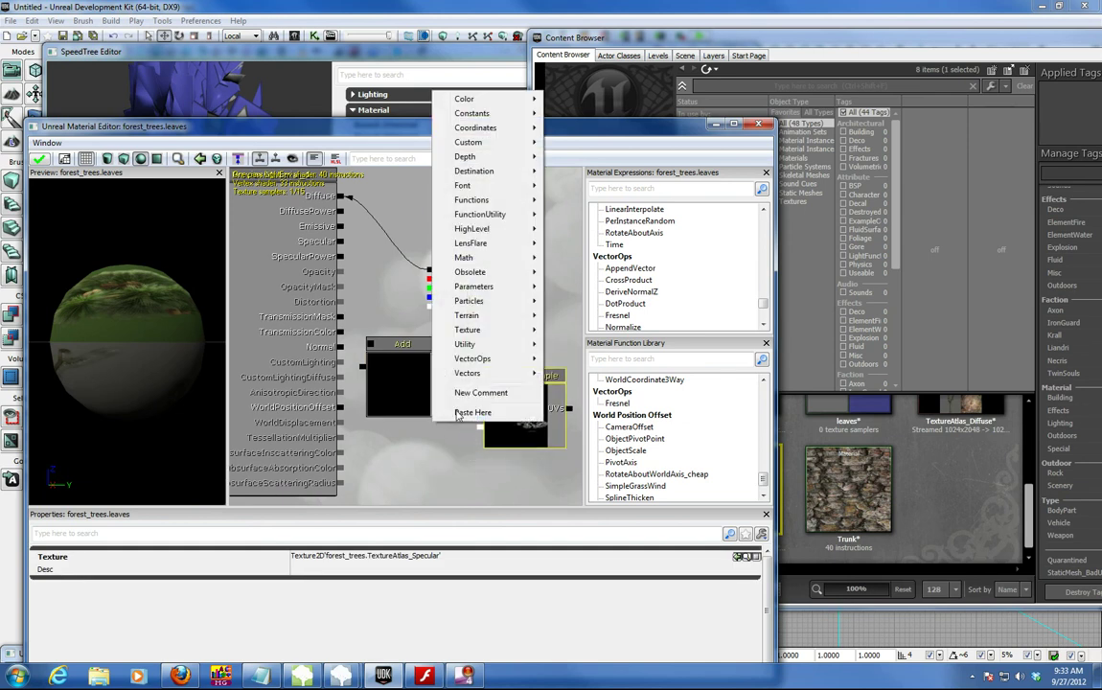
mouse_move(469, 381)
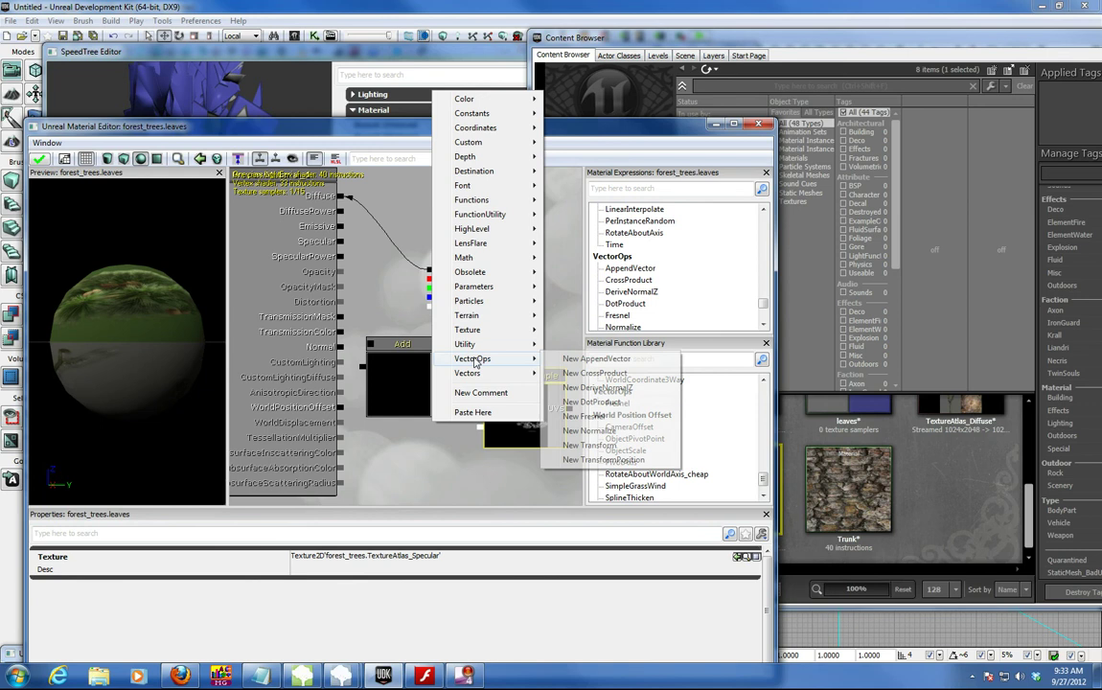
mouse_move(480, 335)
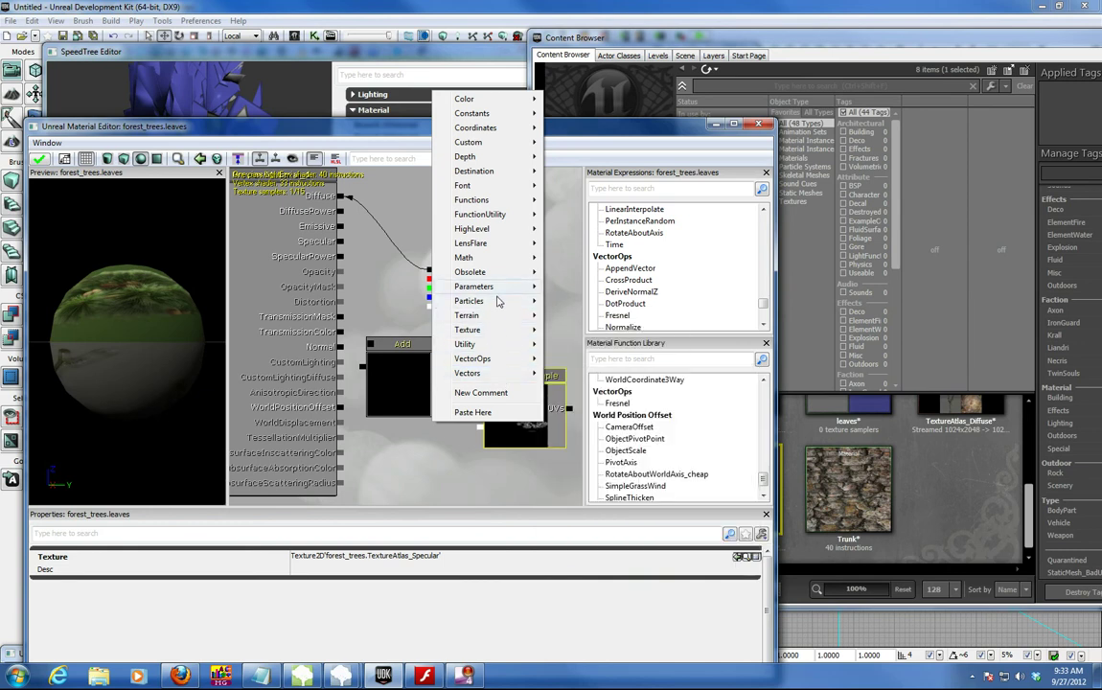
mouse_move(498, 303)
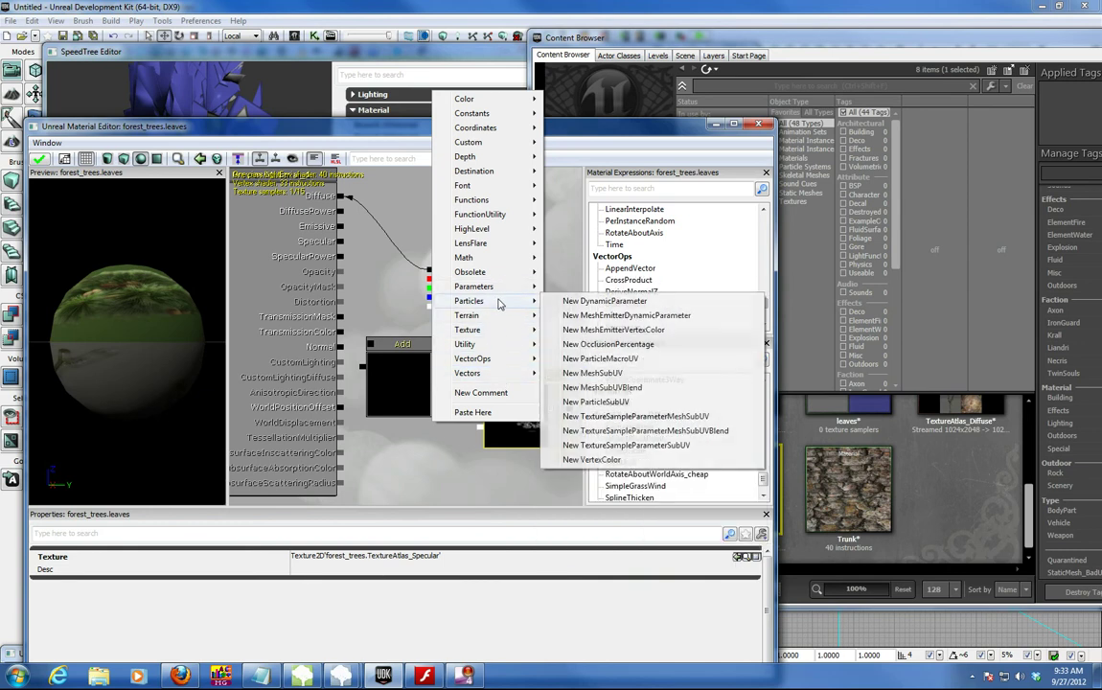
click(591, 459)
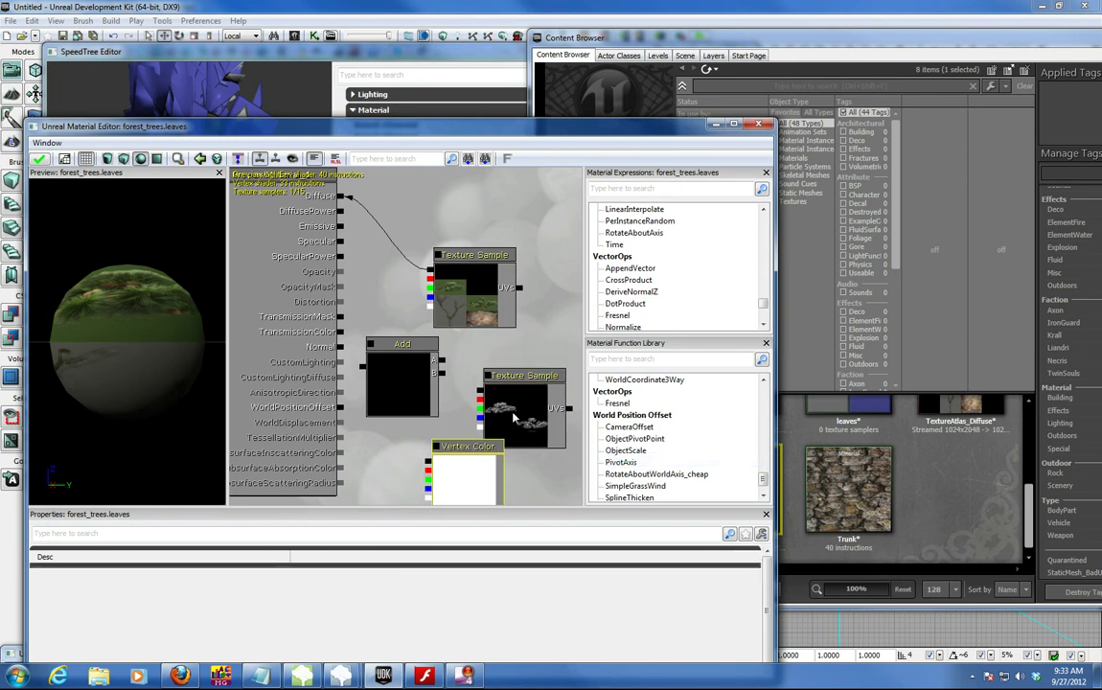
Wire the specular texture sample into the Add node's A input and into Specular.
click(430, 308)
drag(437, 330, 428, 464)
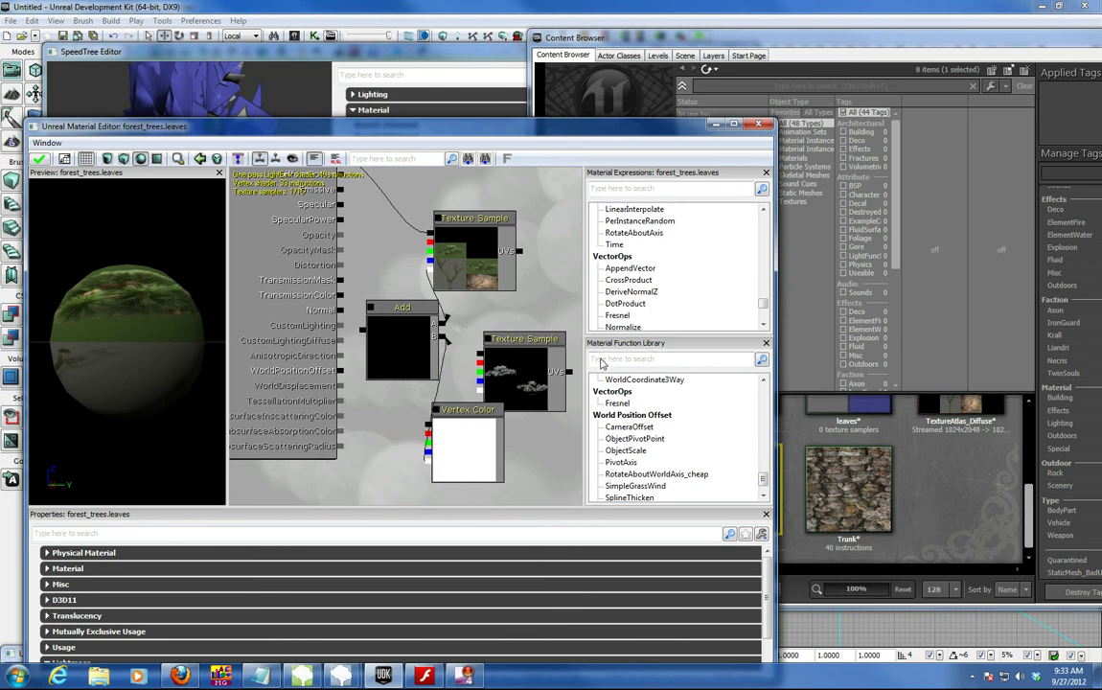
click(525, 343)
ctrl+drag(532, 348, 540, 324)
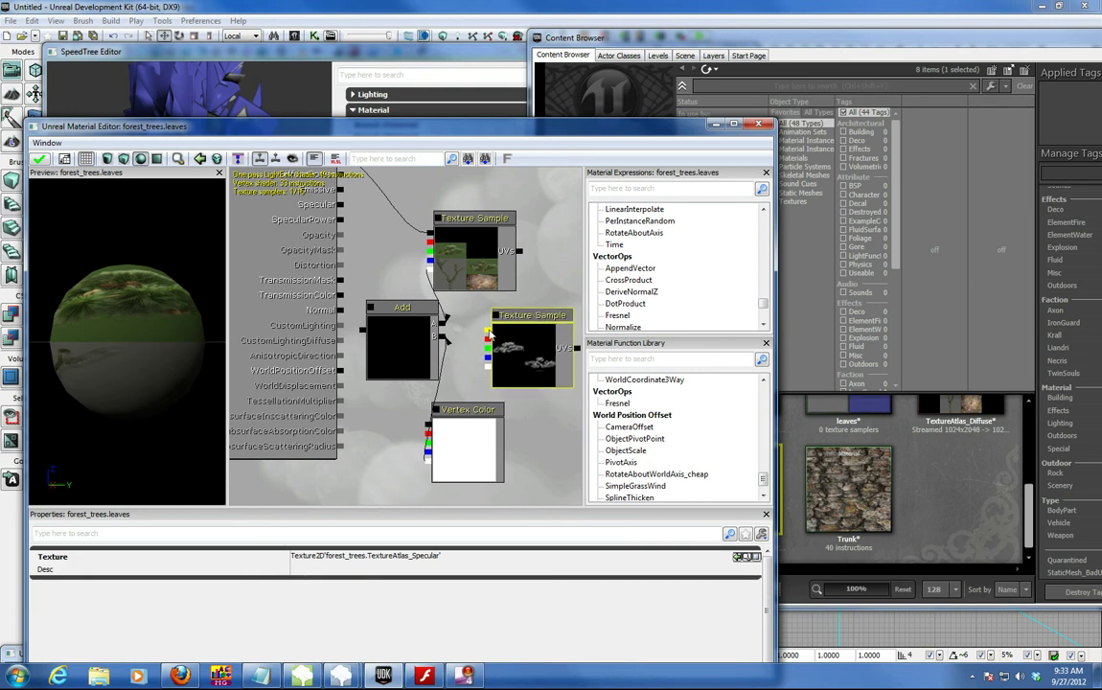
drag(486, 333, 343, 209)
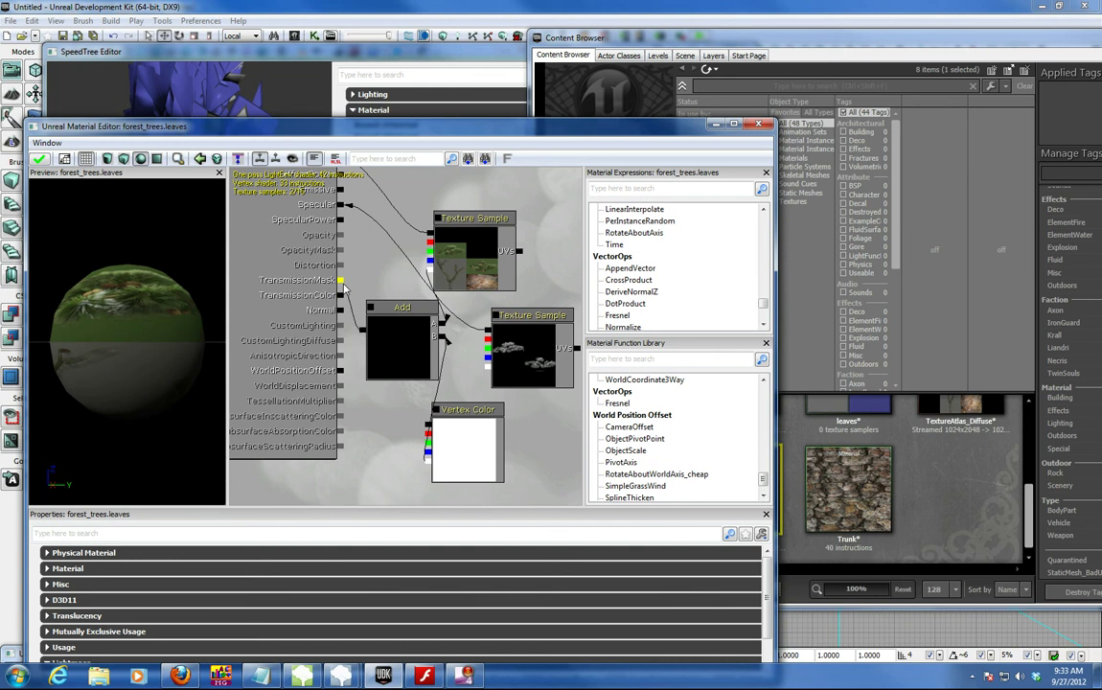
mouse_move(347, 266)
mouse_down()
mouse_move(388, 281)
mouse_move(416, 327)
mouse_move(399, 345)
mouse_move(421, 331)
mouse_move(343, 293)
mouse_move(304, 221)
mouse_move(339, 251)
mouse_up()
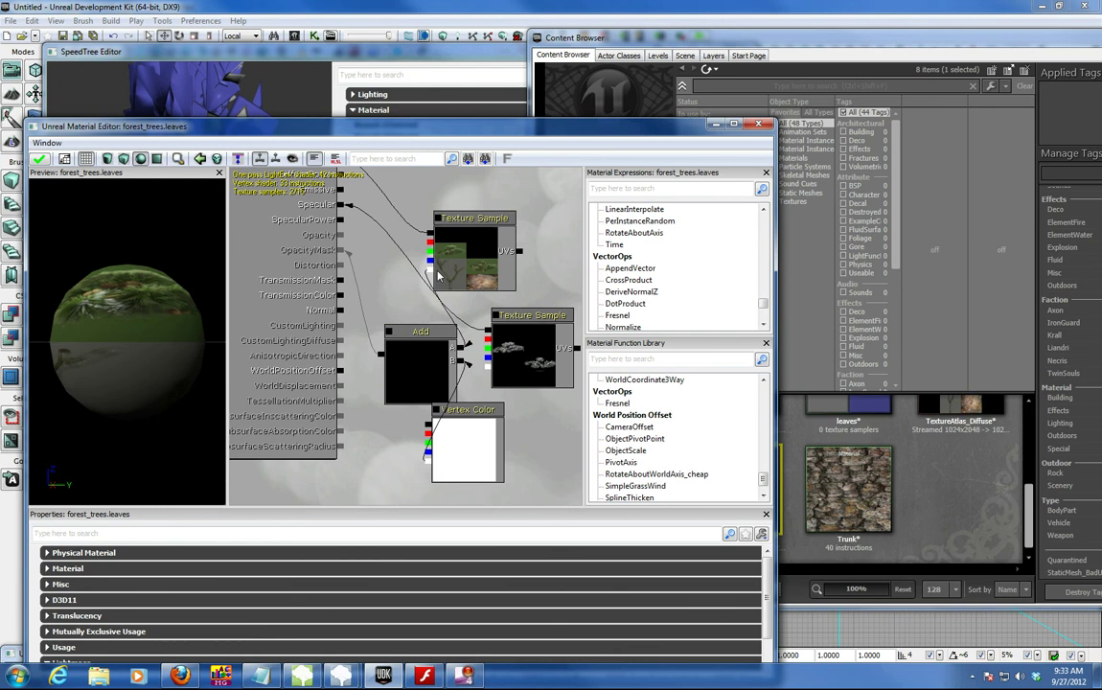
scroll(450, 280, down, 2)
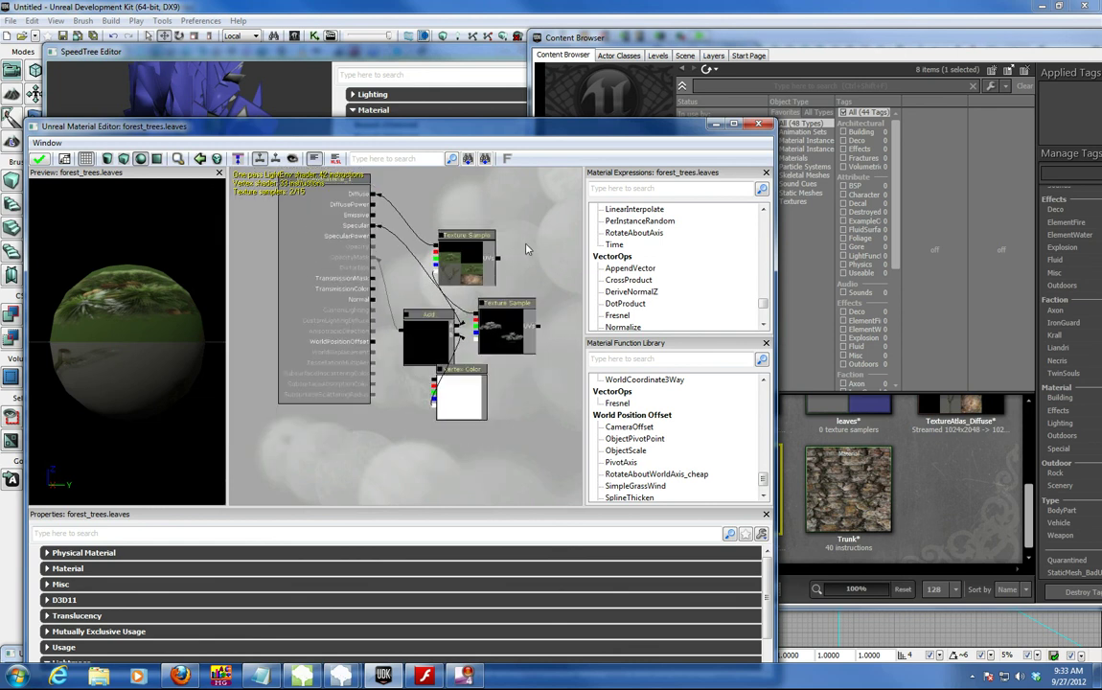
Move the diffuse, specular, Add and Vertex Color nodes up close to the material node.
drag(476, 245, 537, 221)
ctrl+click(438, 351)
ctrl+drag(438, 352, 440, 311)
click(511, 345)
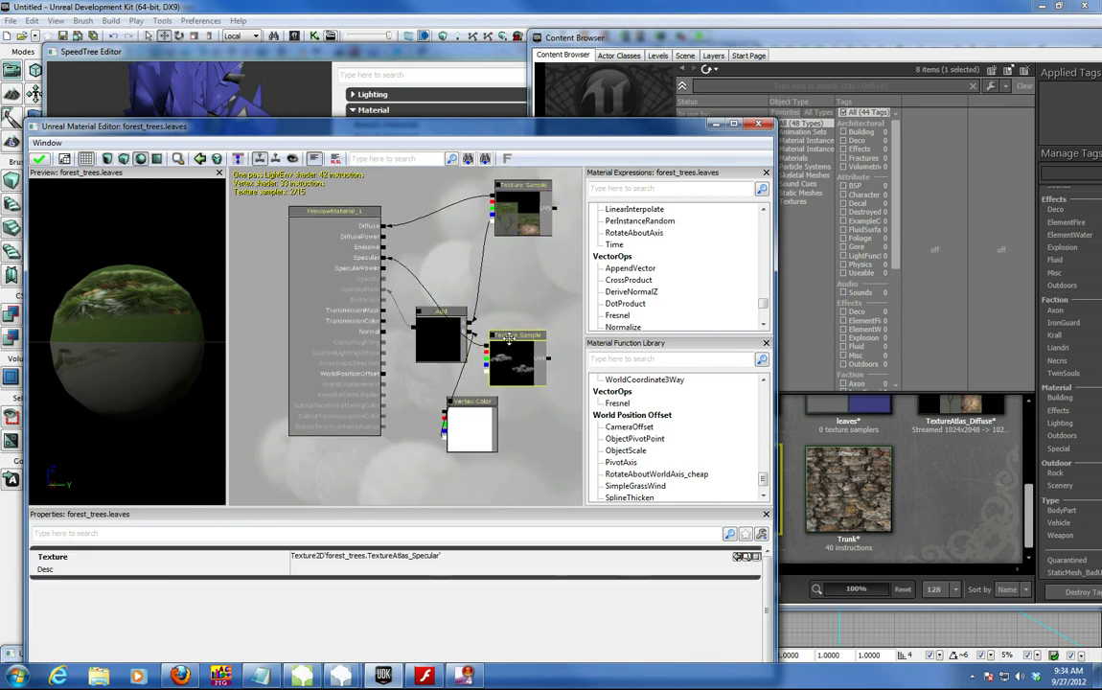
ctrl+drag(511, 345, 530, 280)
click(473, 407)
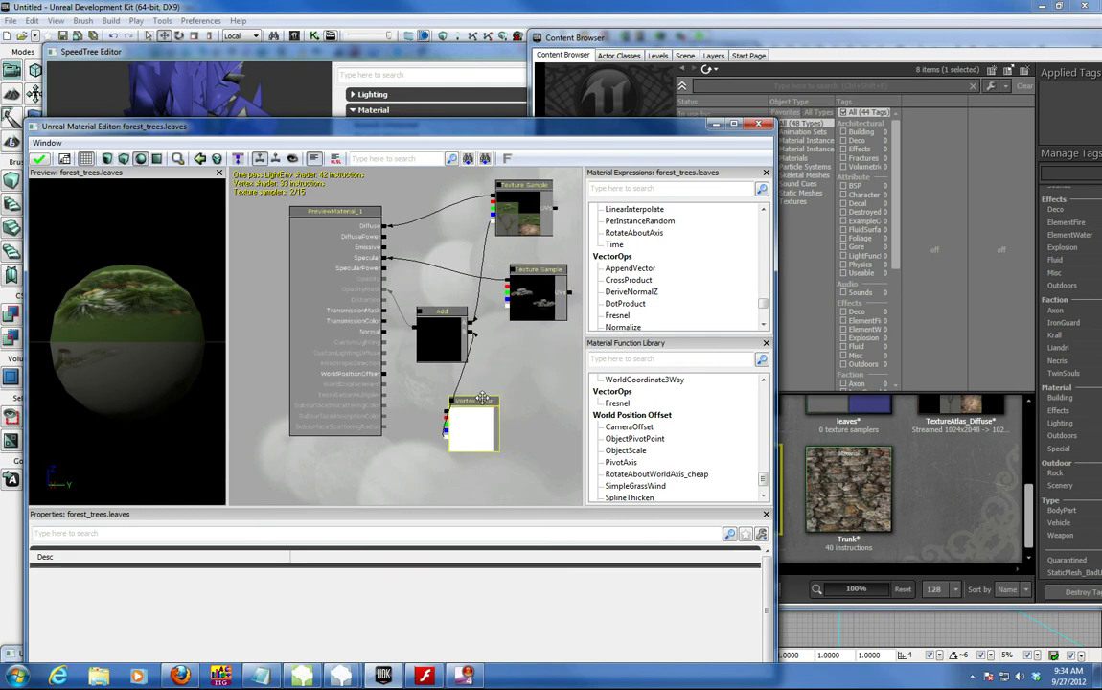
ctrl+drag(474, 407, 535, 357)
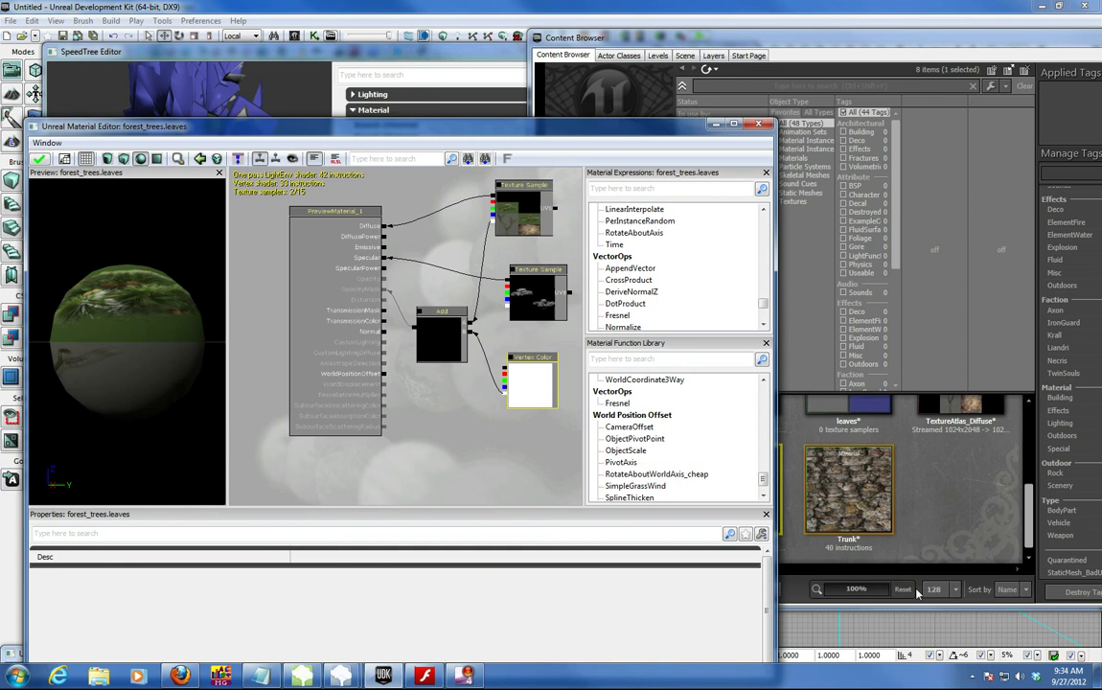
drag(632, 131, 412, 105)
Import TextureAtlas_Normal into forest_trees and add it as a texture sample.
click(624, 592)
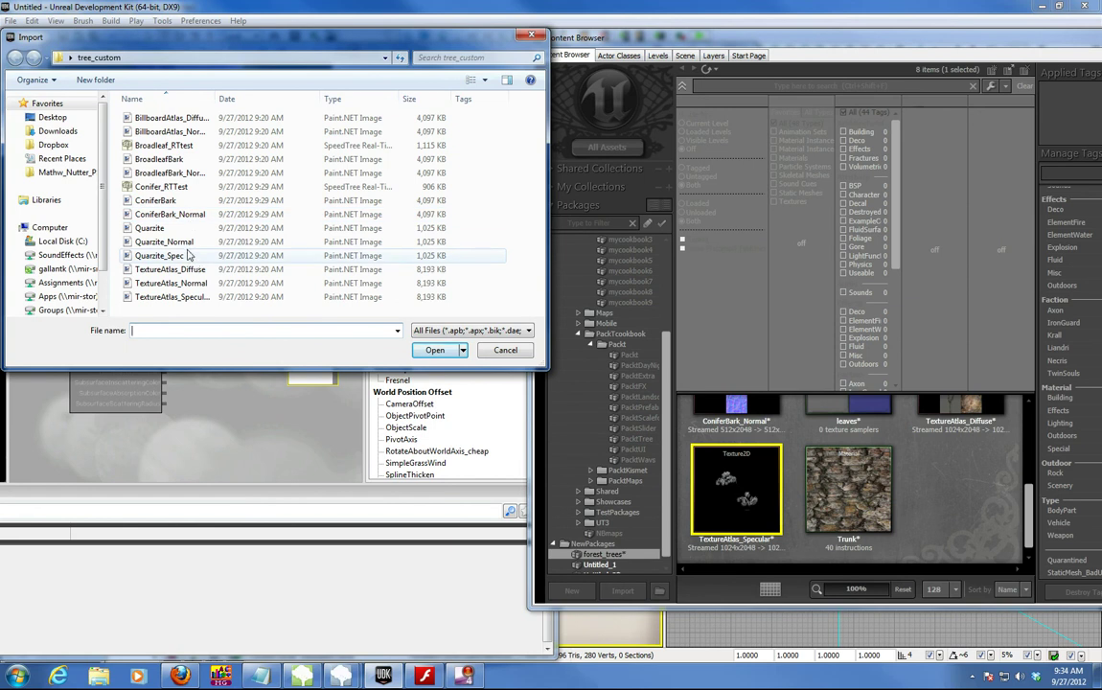
double_click(190, 284)
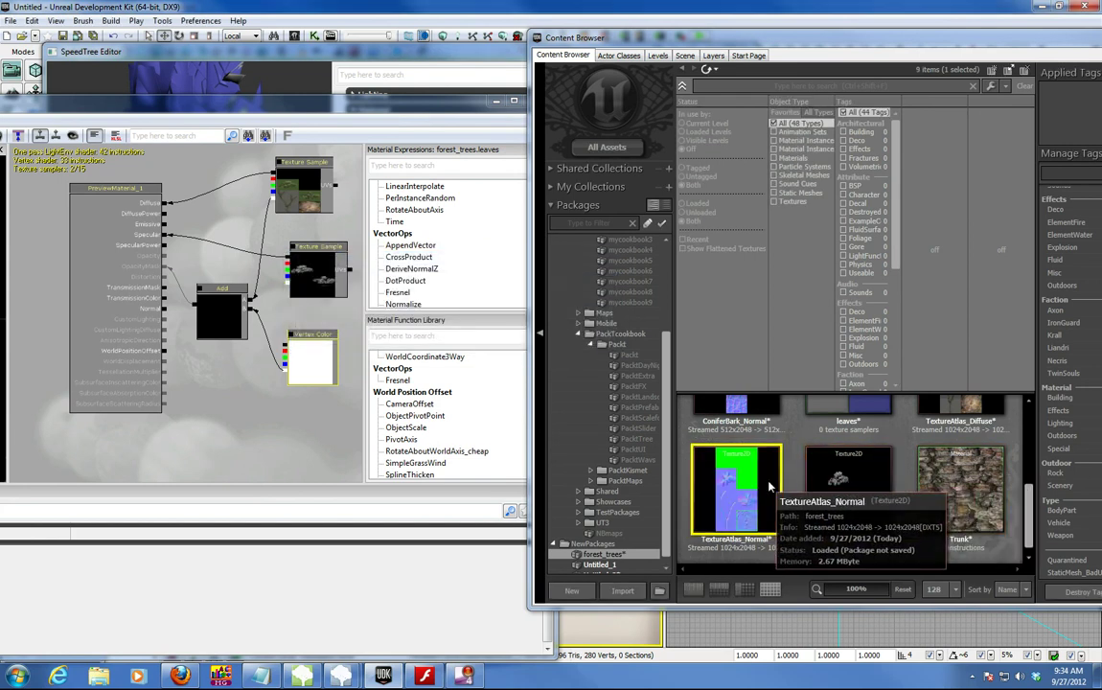
click(222, 416)
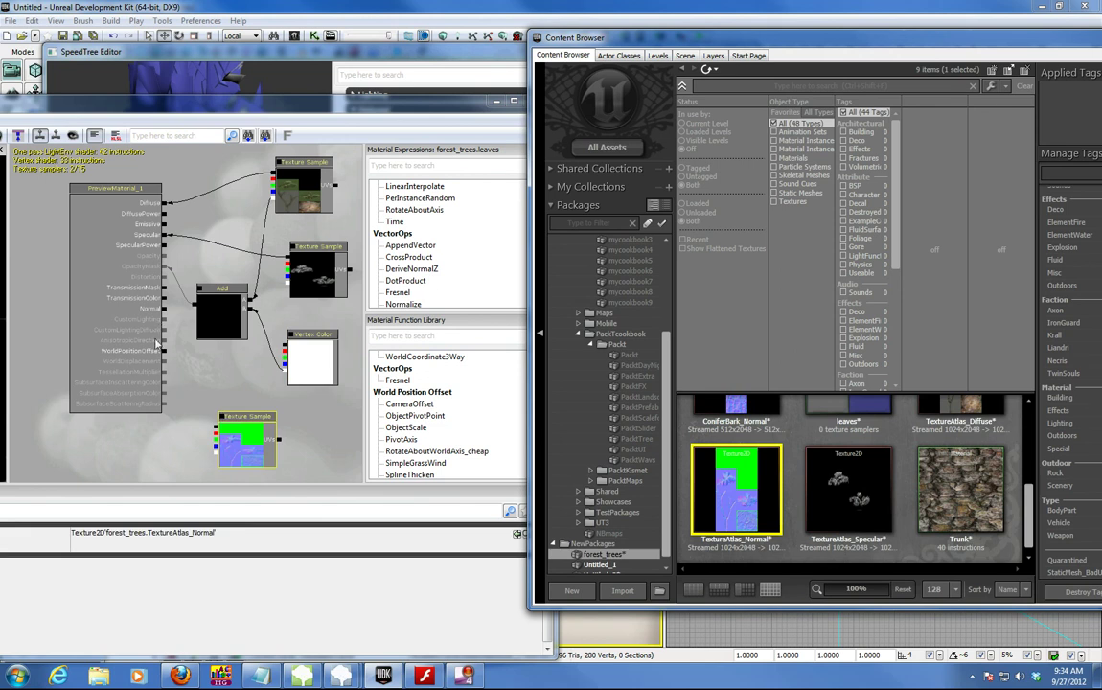
Delete the specular texture sample from the leaves graph.
click(322, 263)
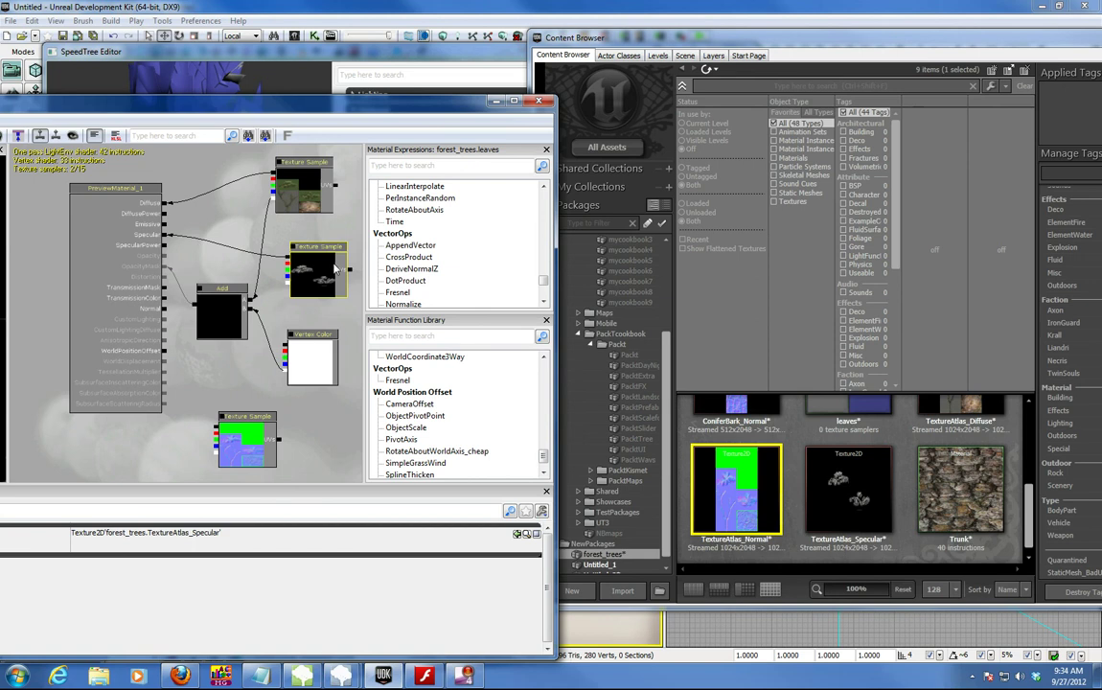
key(Delete)
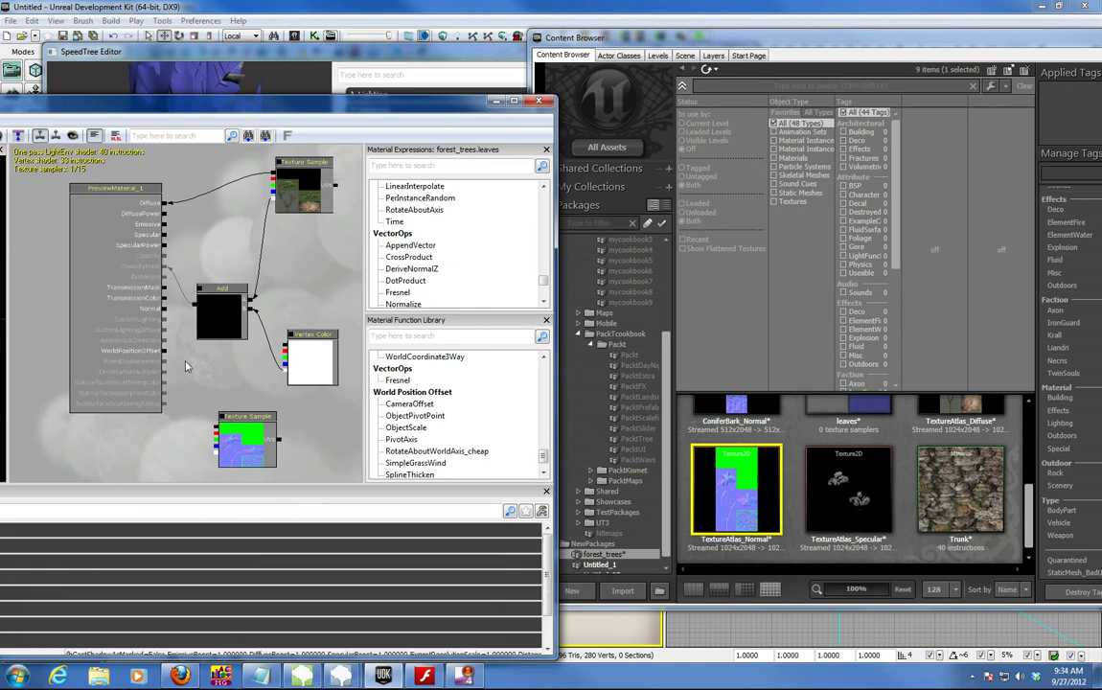
scroll(187, 366, up, 1)
scroll(260, 408, down, 1)
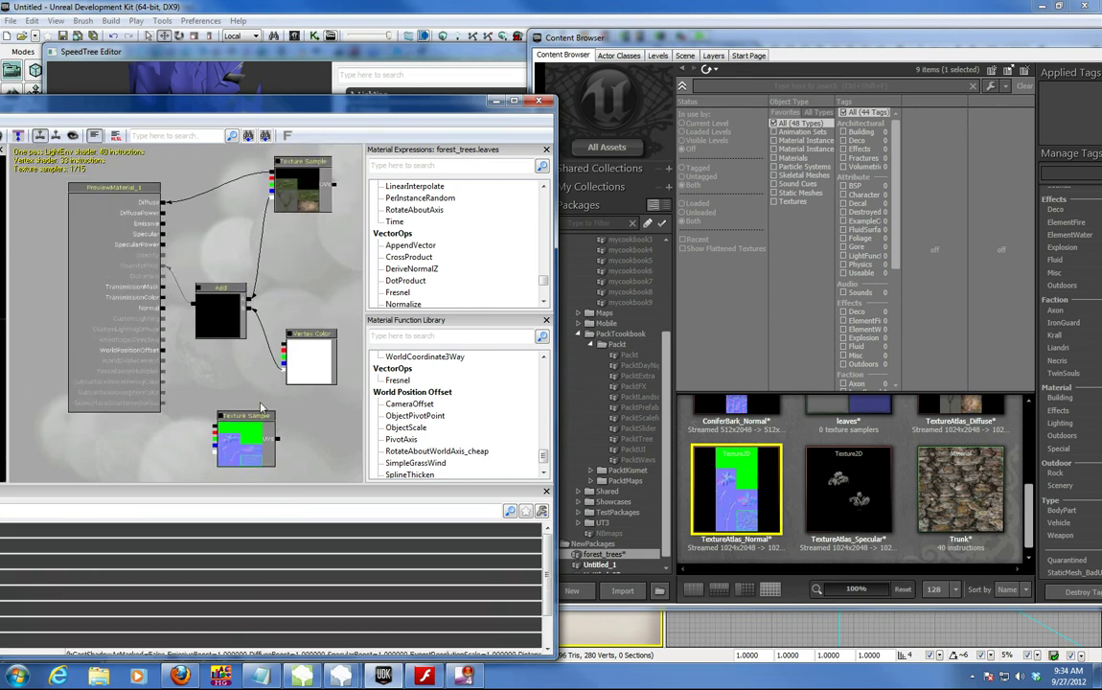
Set the leaves material's Blend Mode to BLEND_Masked.
drag(336, 108, 602, 40)
click(96, 463)
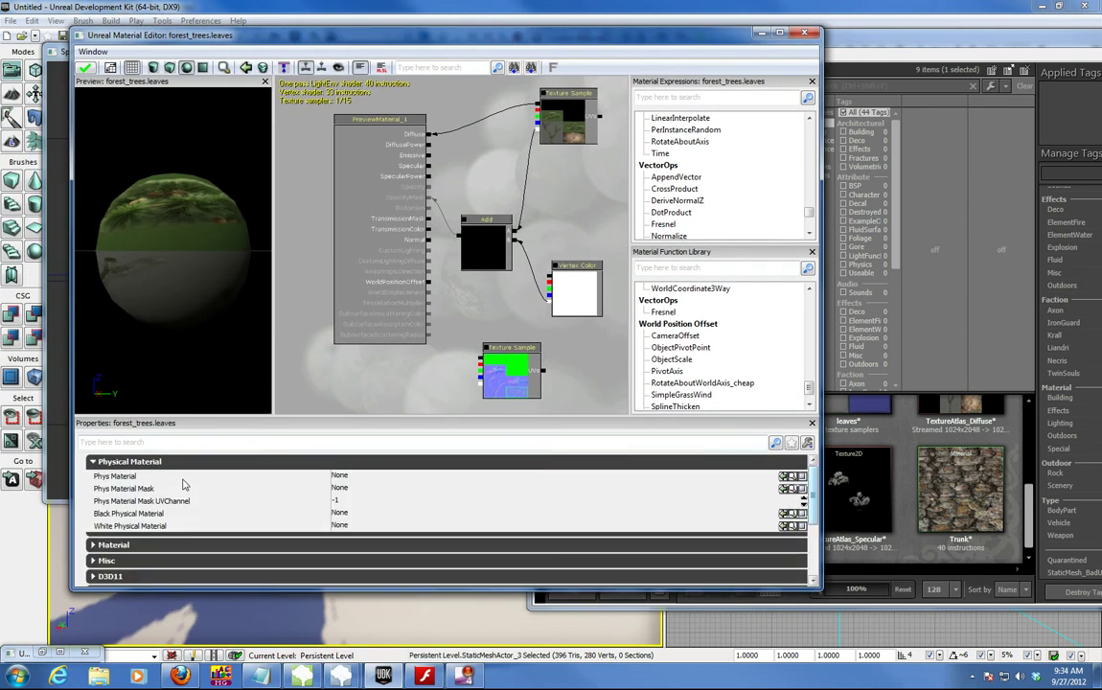
click(129, 477)
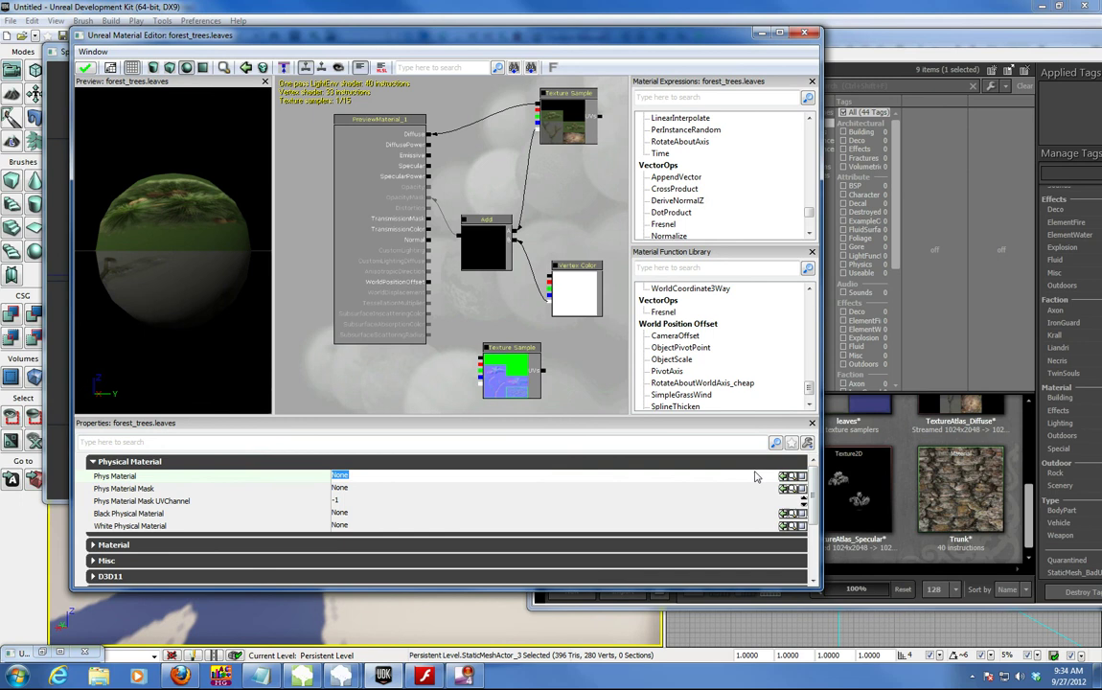
click(93, 462)
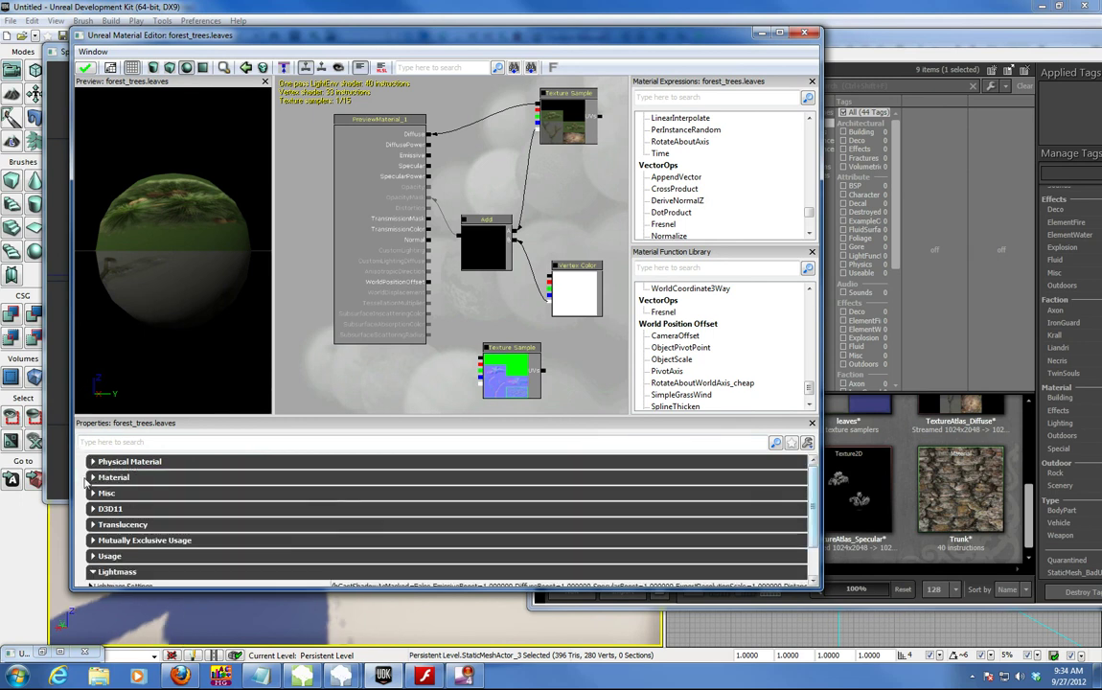
click(93, 478)
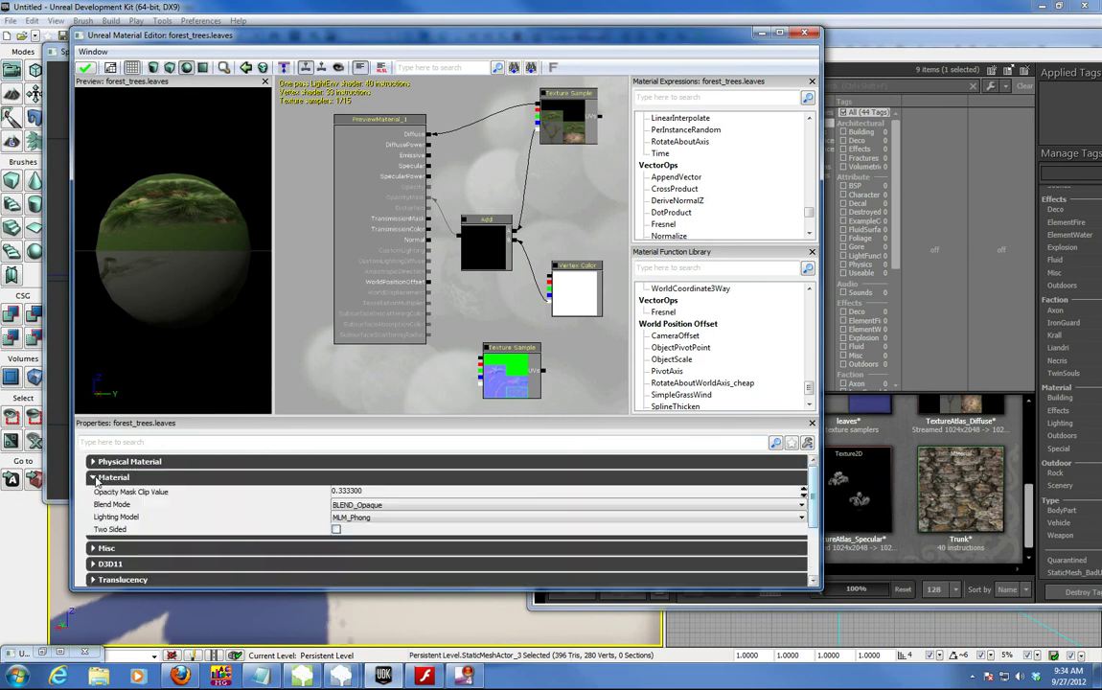
click(346, 506)
click(393, 474)
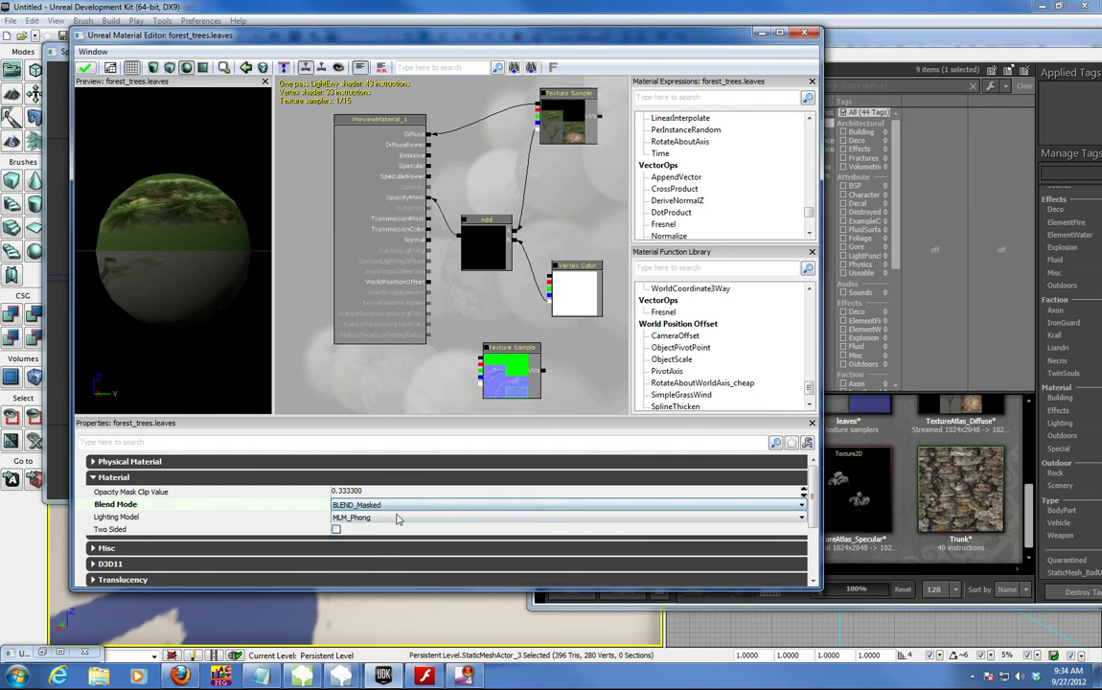
Connect the normal-map sample to Normal and apply the material changes.
drag(483, 363, 429, 246)
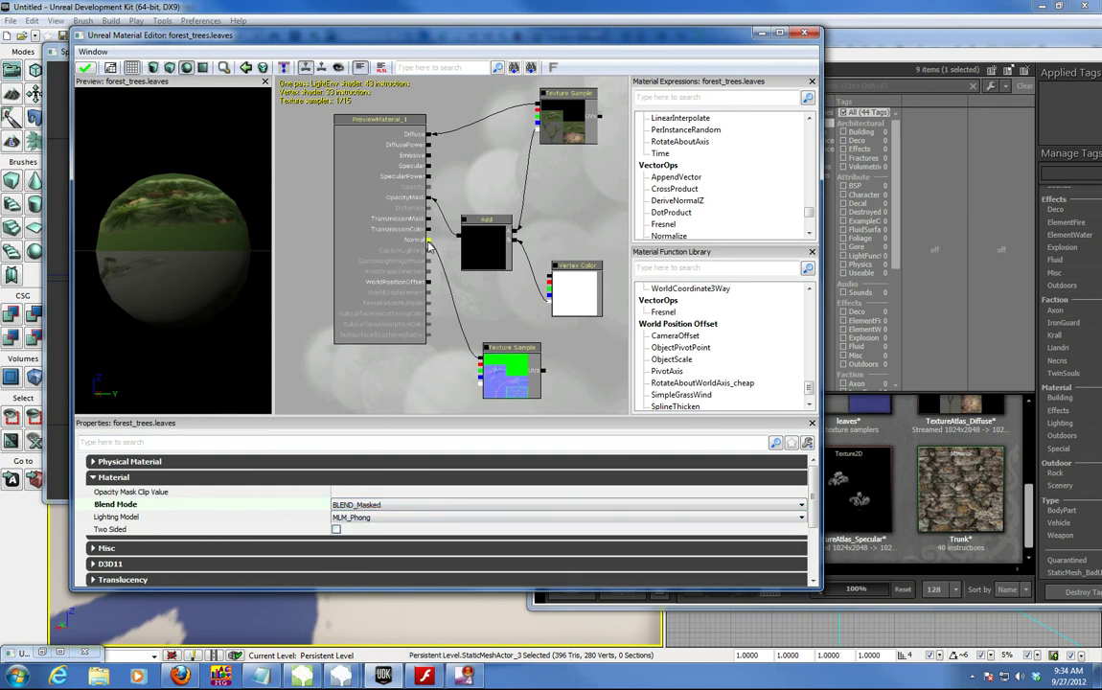
right_drag(173, 240, 173, 206)
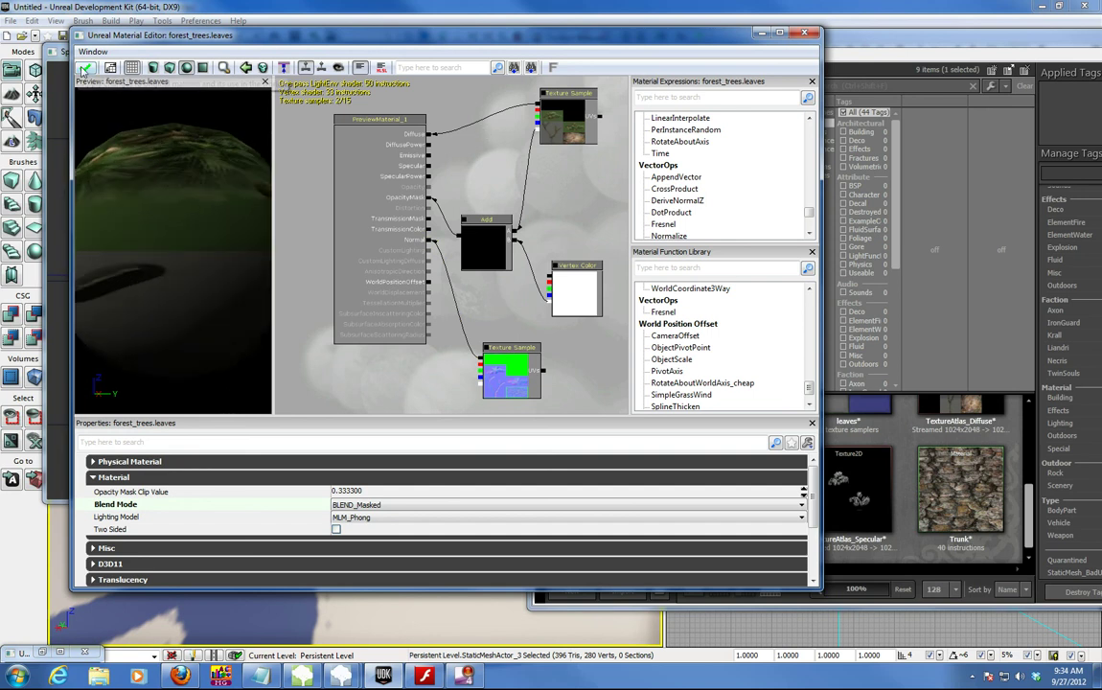
click(85, 67)
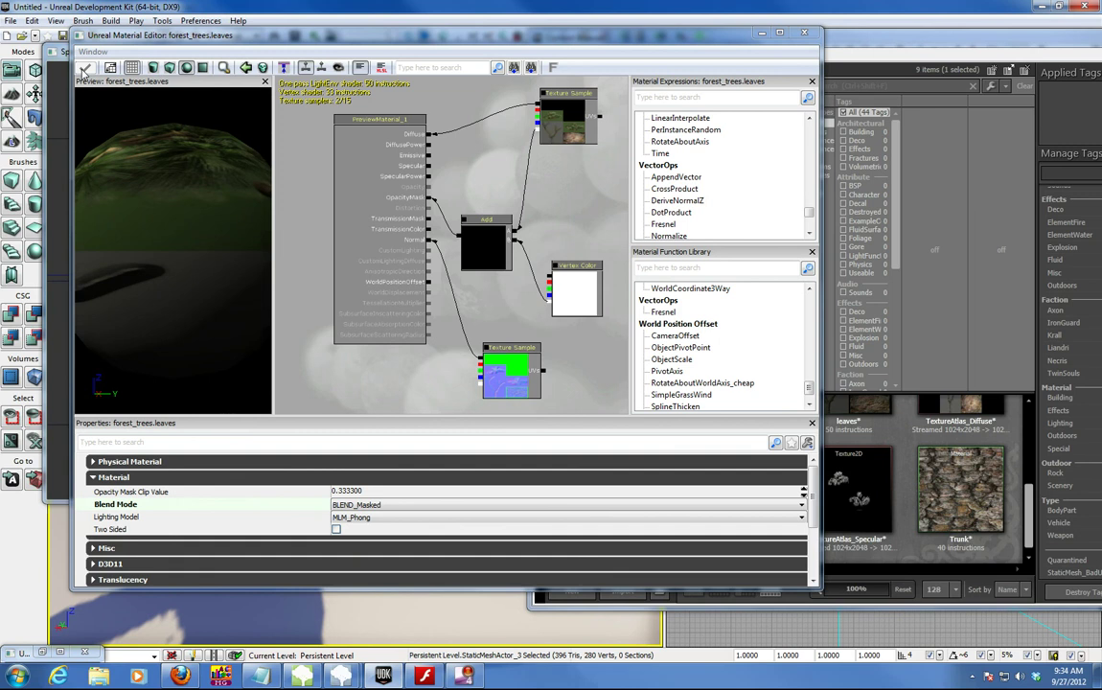
Assign forest_trees.leaves to the tree's Leaf Card, Frond and Leaf Mesh material slots.
click(804, 33)
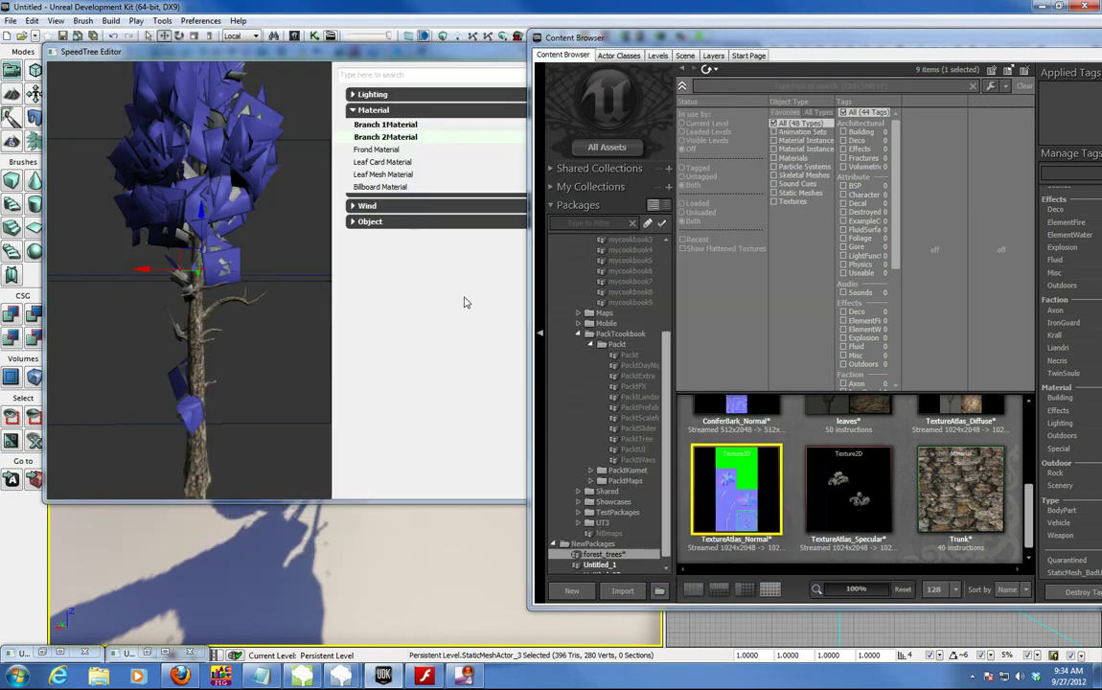
scroll(896, 498, up, 2)
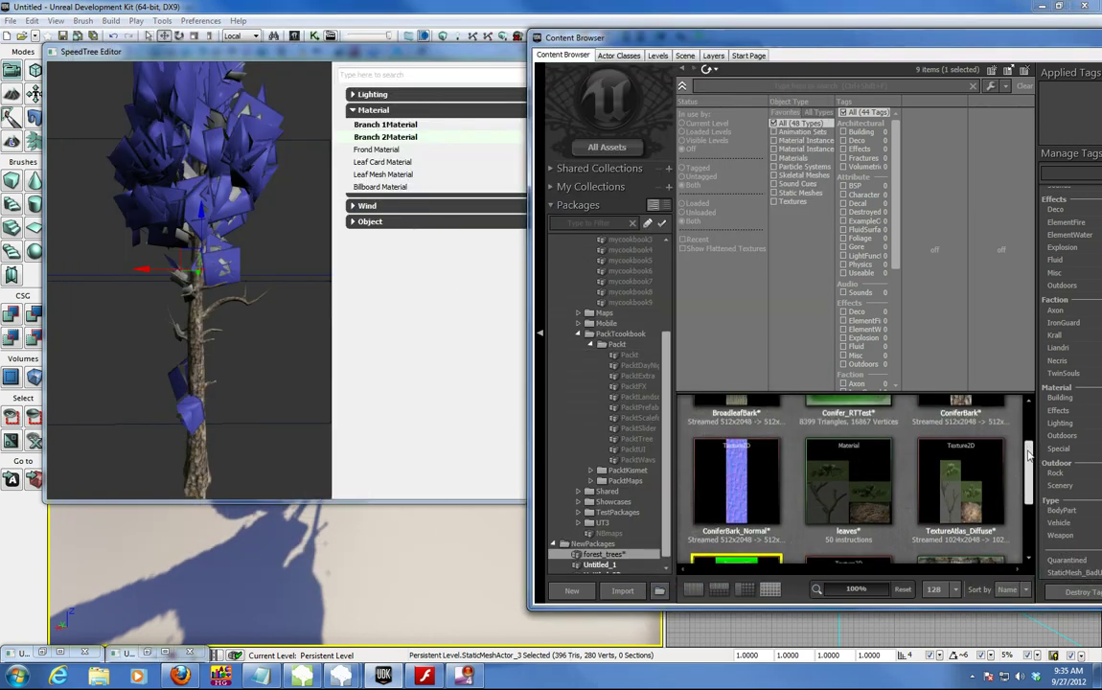
drag(900, 489, 370, 144)
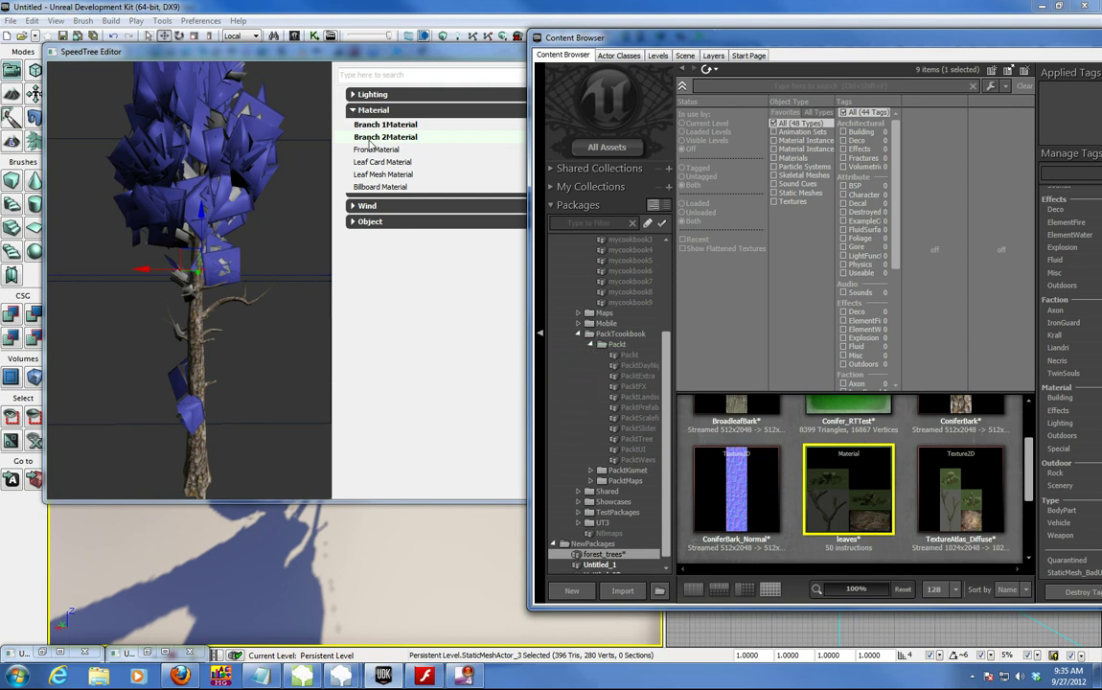
drag(530, 182, 756, 192)
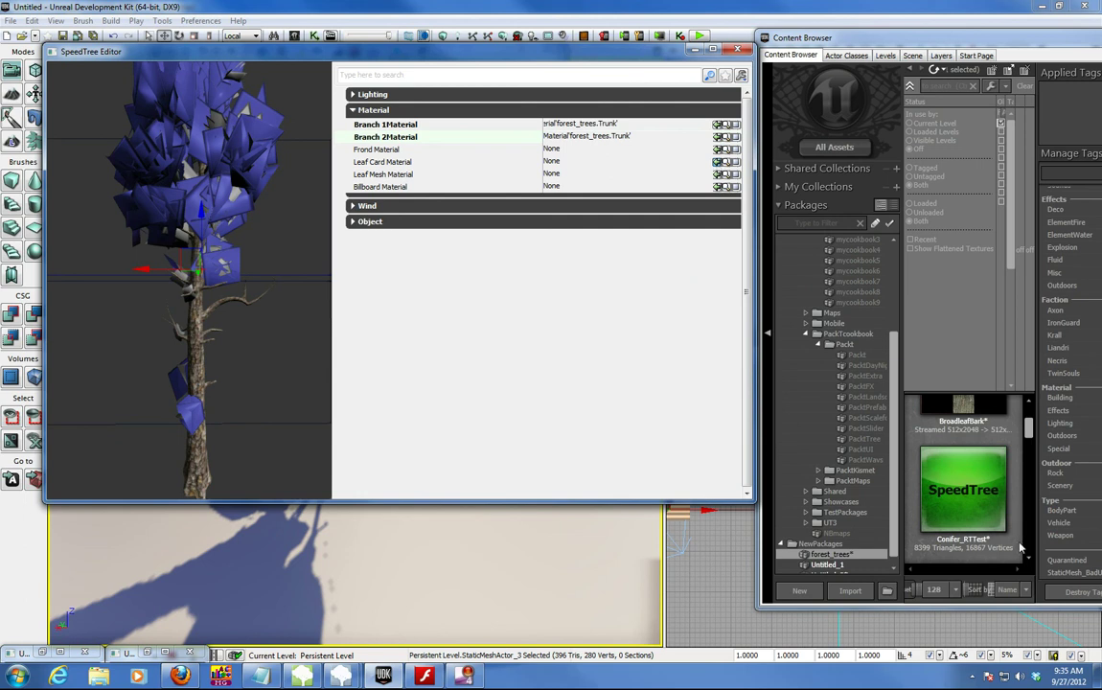
click(717, 149)
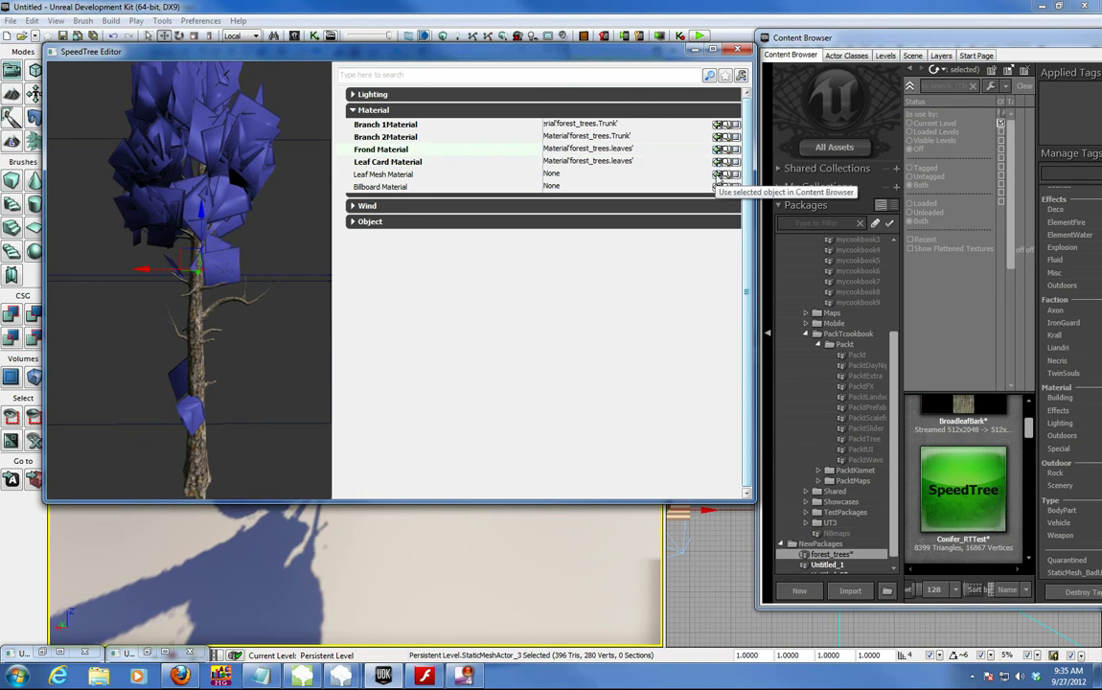
click(716, 174)
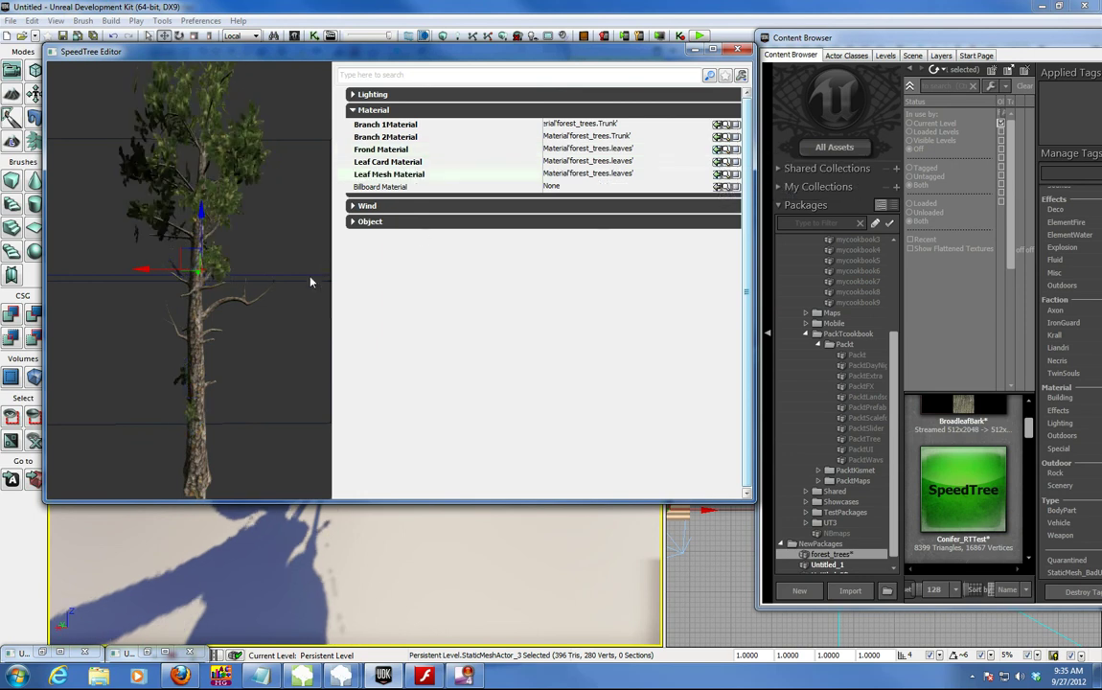
drag(278, 248, 278, 355)
click(737, 52)
drag(815, 38, 603, 0)
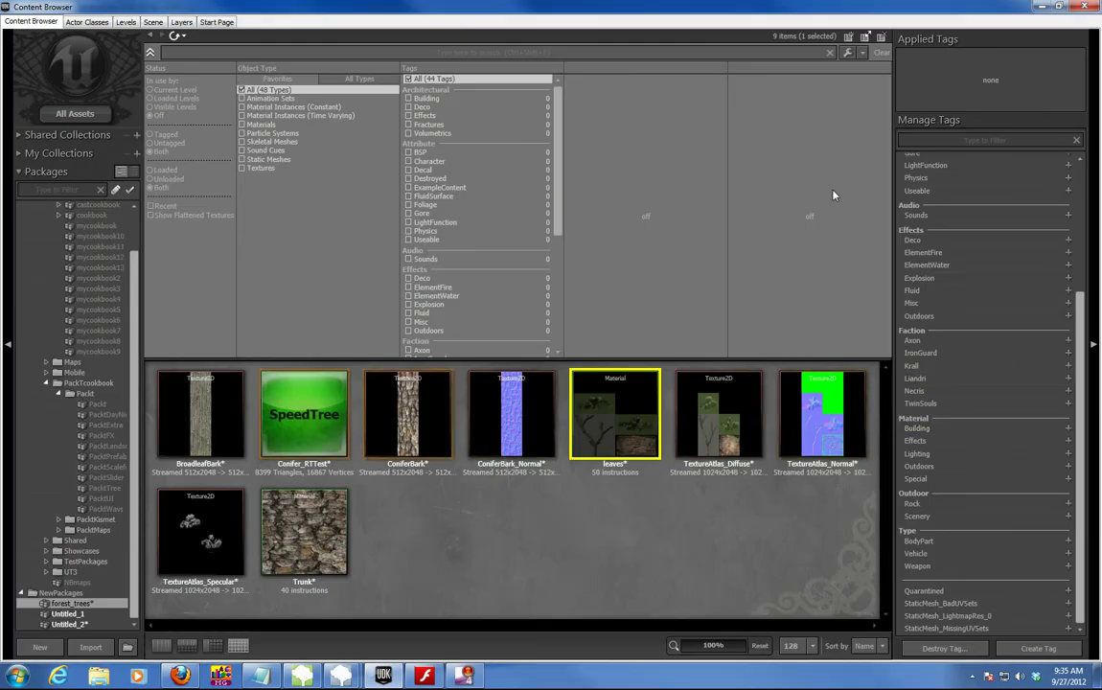
Drag Conifer_RTTest from the restored Content Browser into the viewport beside the tobacco plant.
key(super+Down)
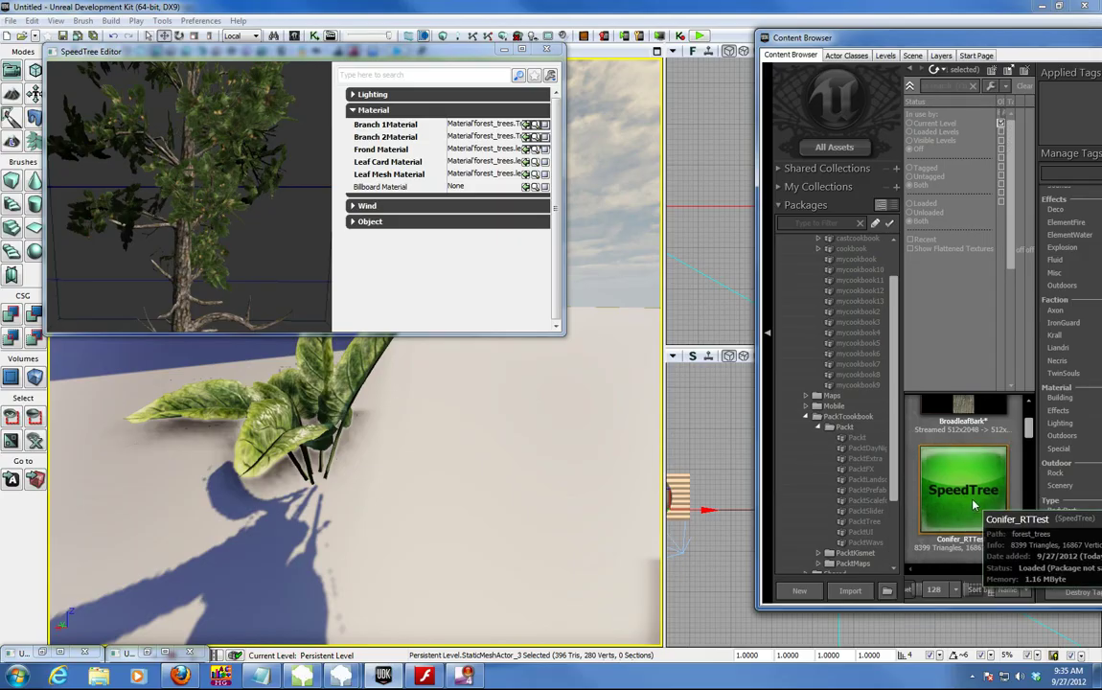
drag(963, 484, 506, 479)
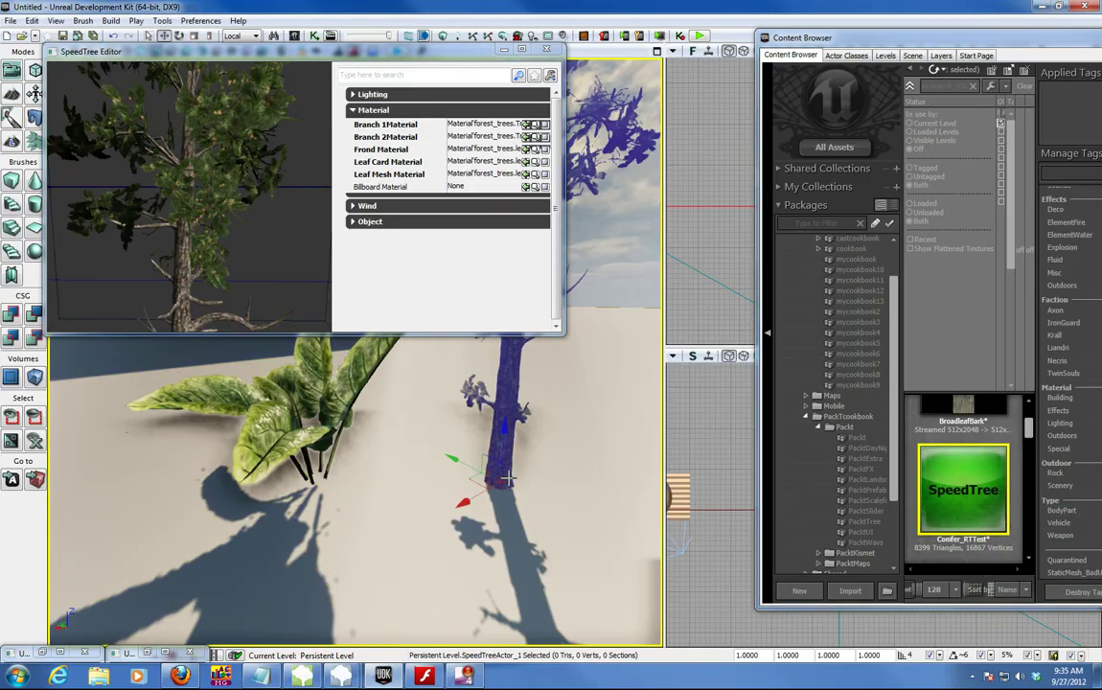